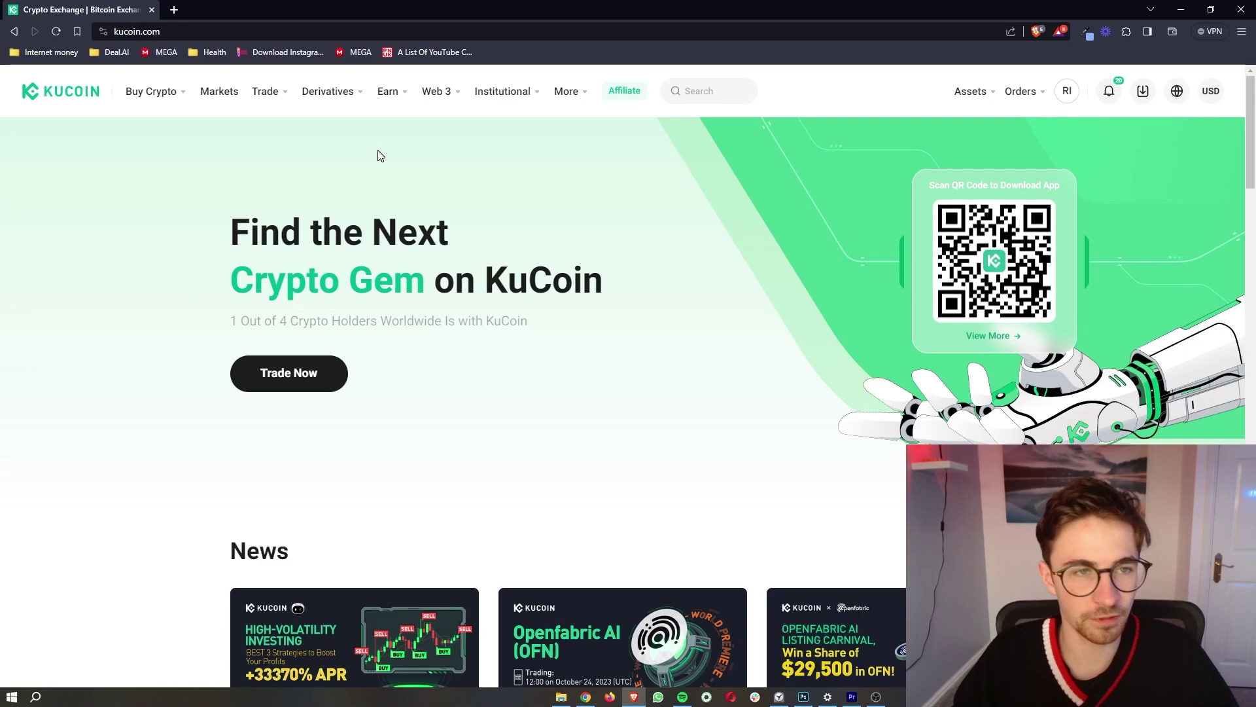
mouse_move(329, 91)
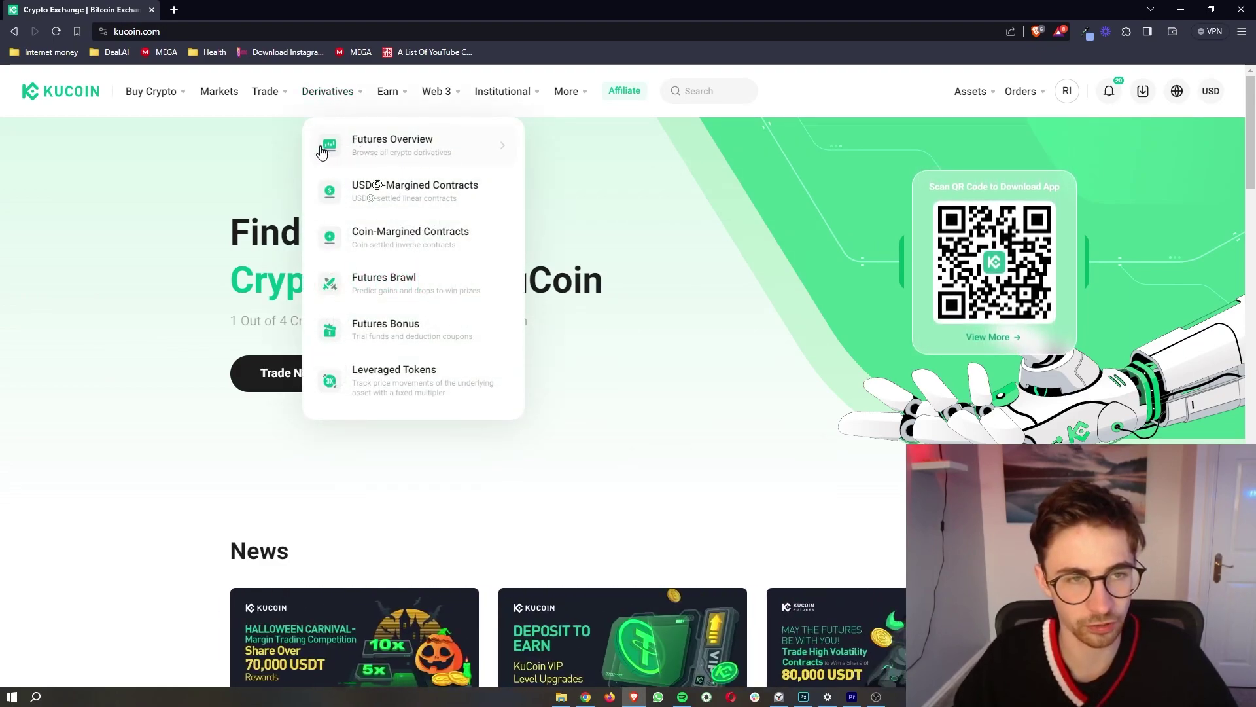
mouse_move(409, 148)
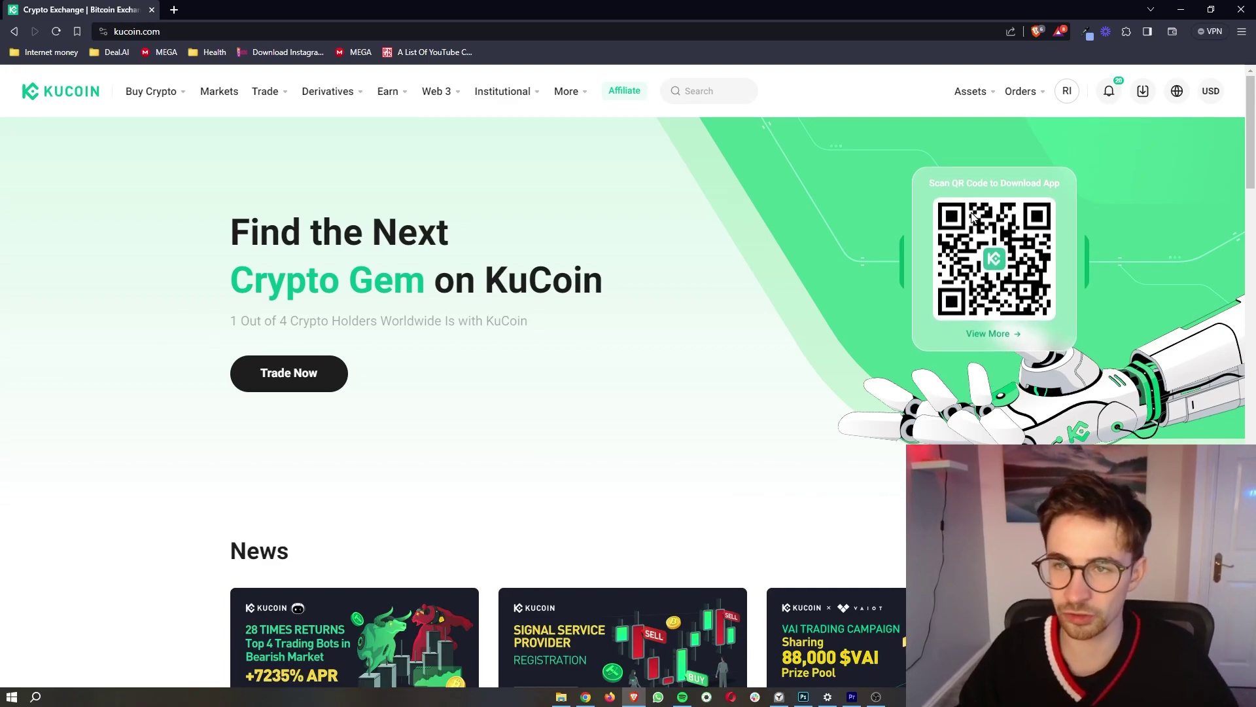
Open the asset overview and review the total assets broken down by account
mouse_move(978, 96)
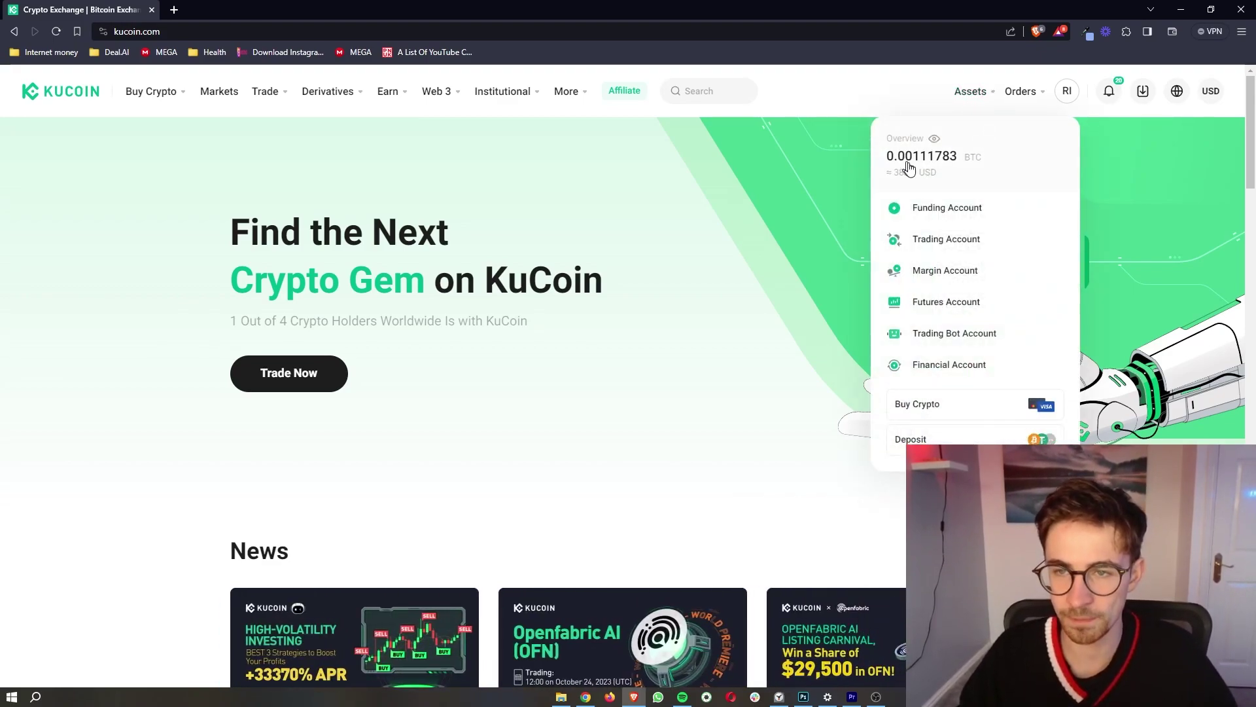
left_click(927, 173)
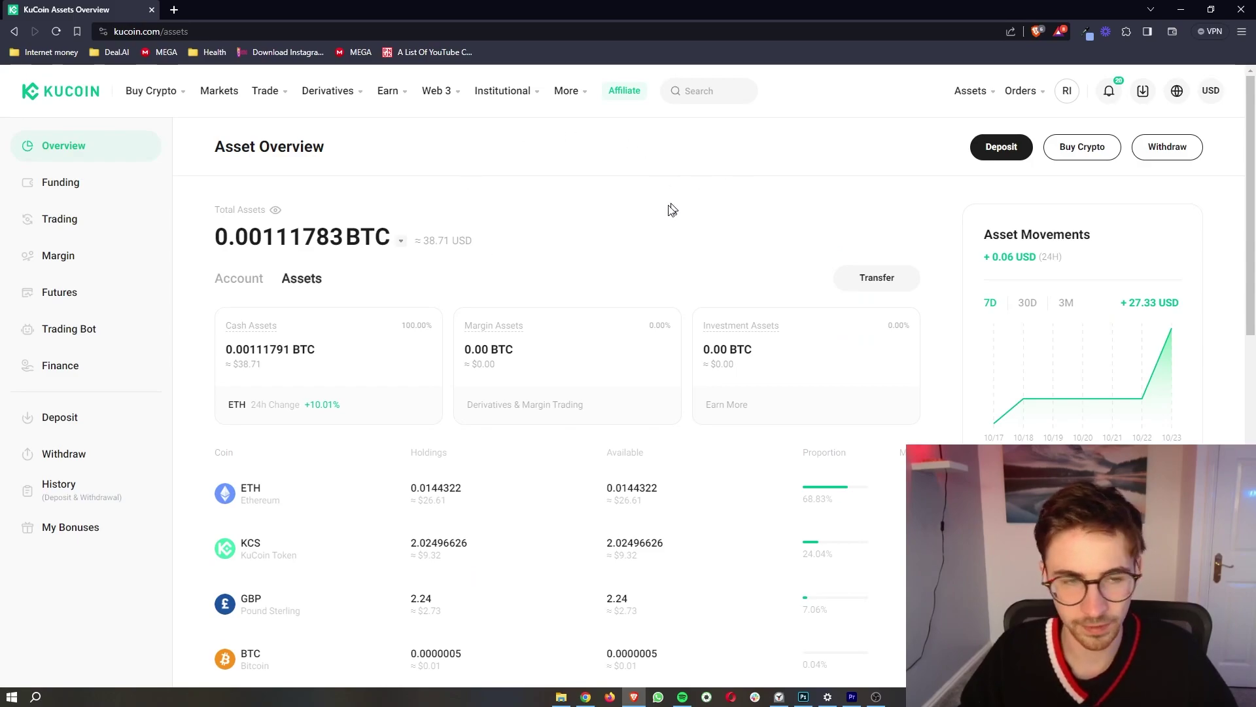
left_click(247, 285)
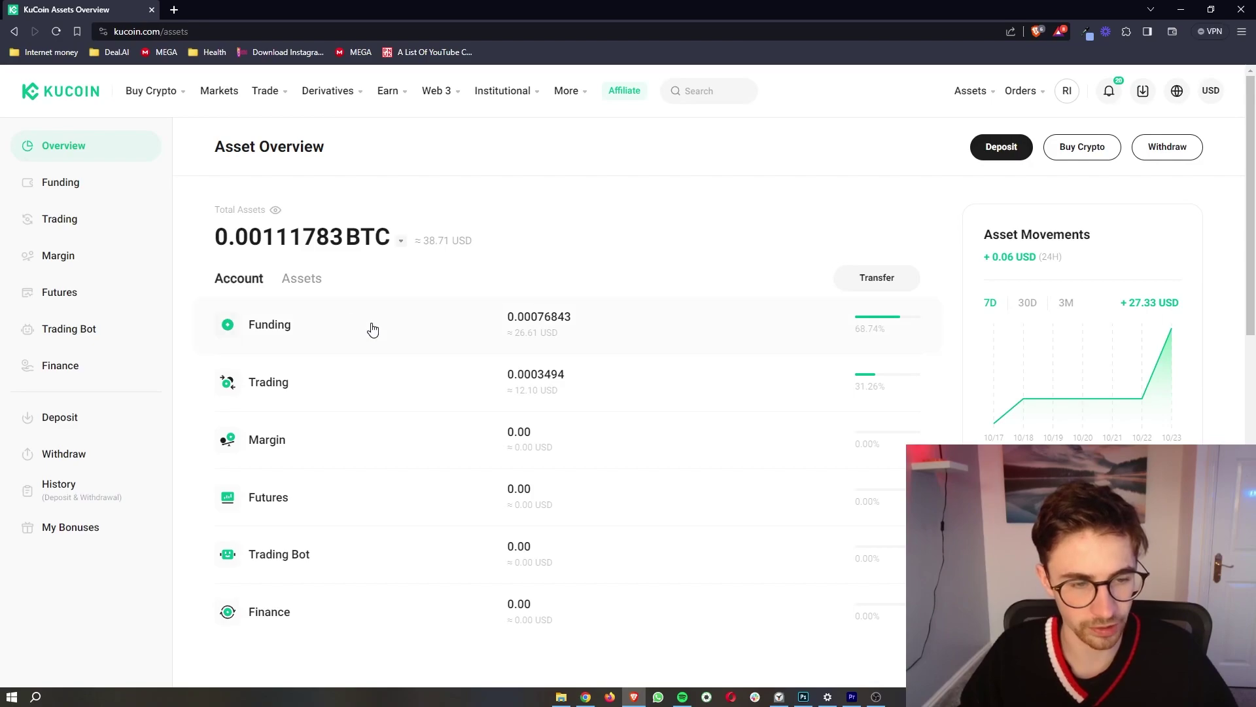
scroll(373, 330, "down", 1)
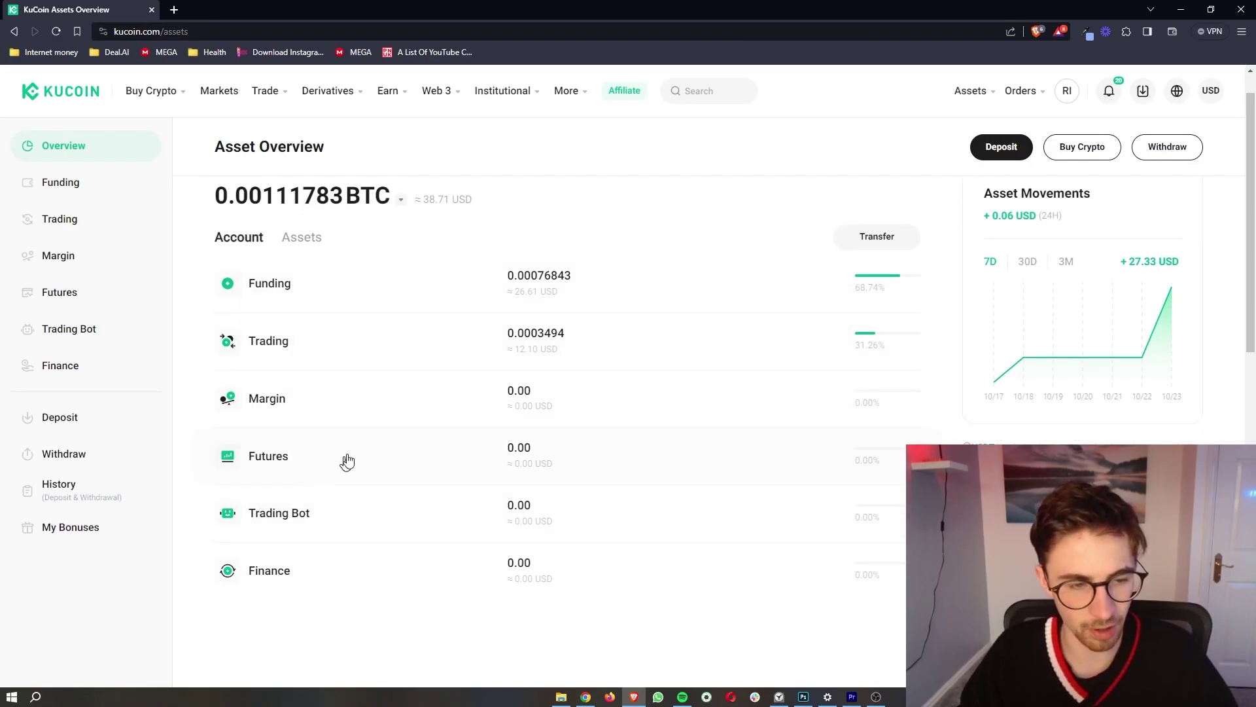
scroll(477, 449, "up", 5)
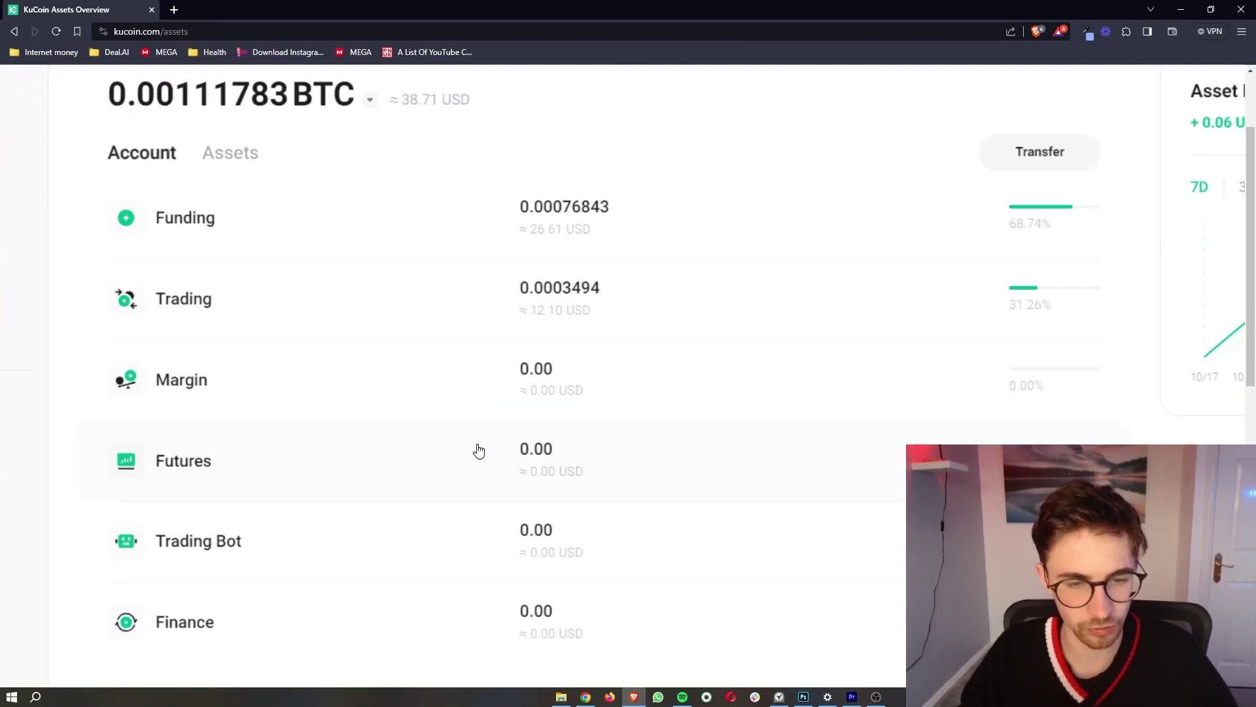
scroll(564, 402, "down", 5)
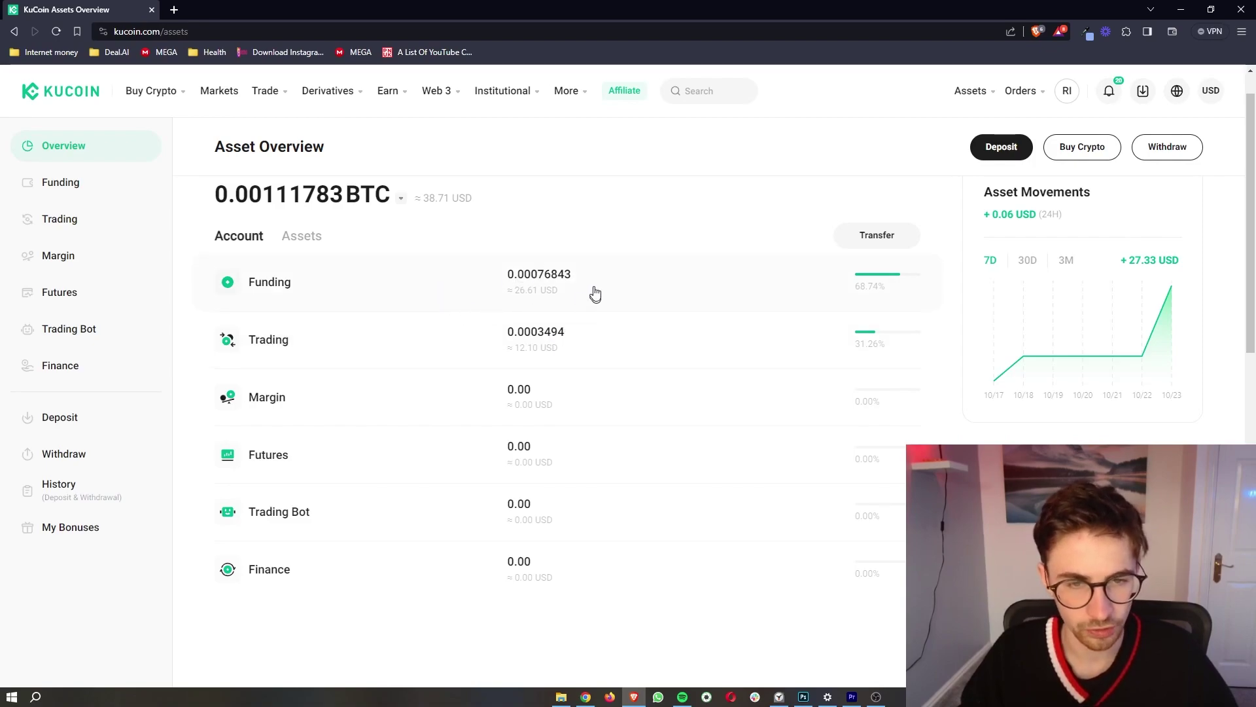
Set up a transfer of ETH from the Funding Account to the Futures Account
left_click(439, 297)
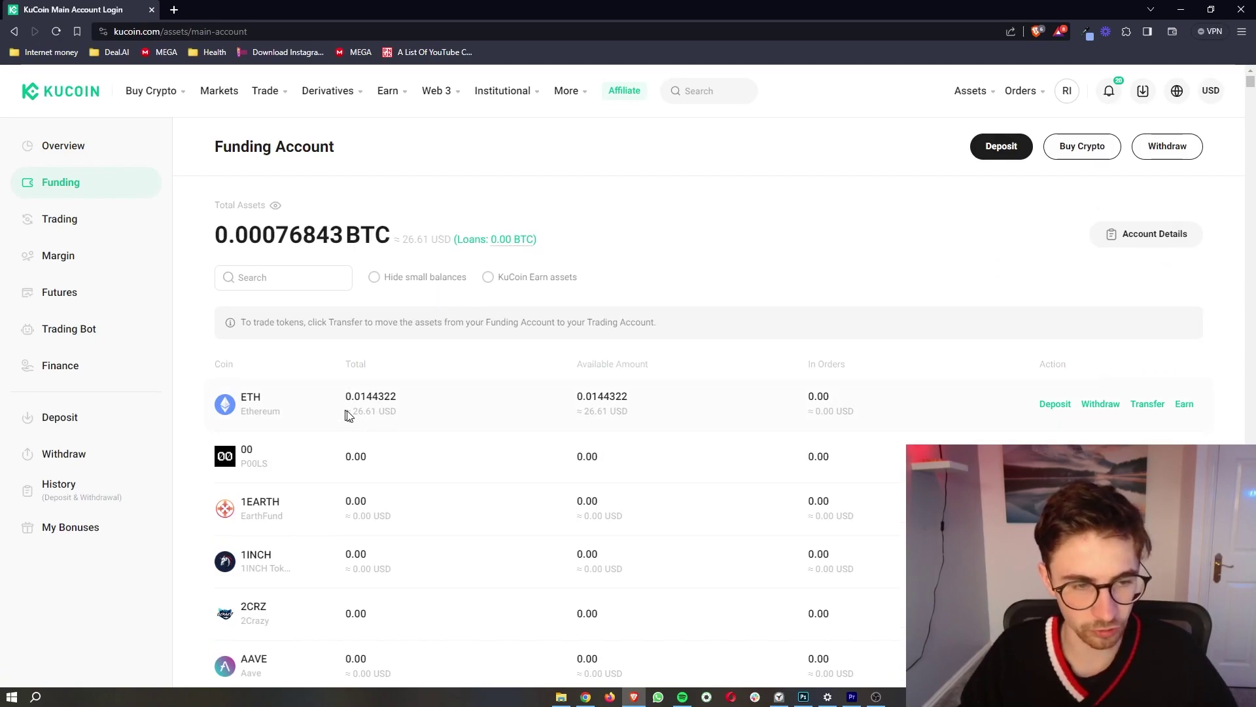
left_click(1148, 406)
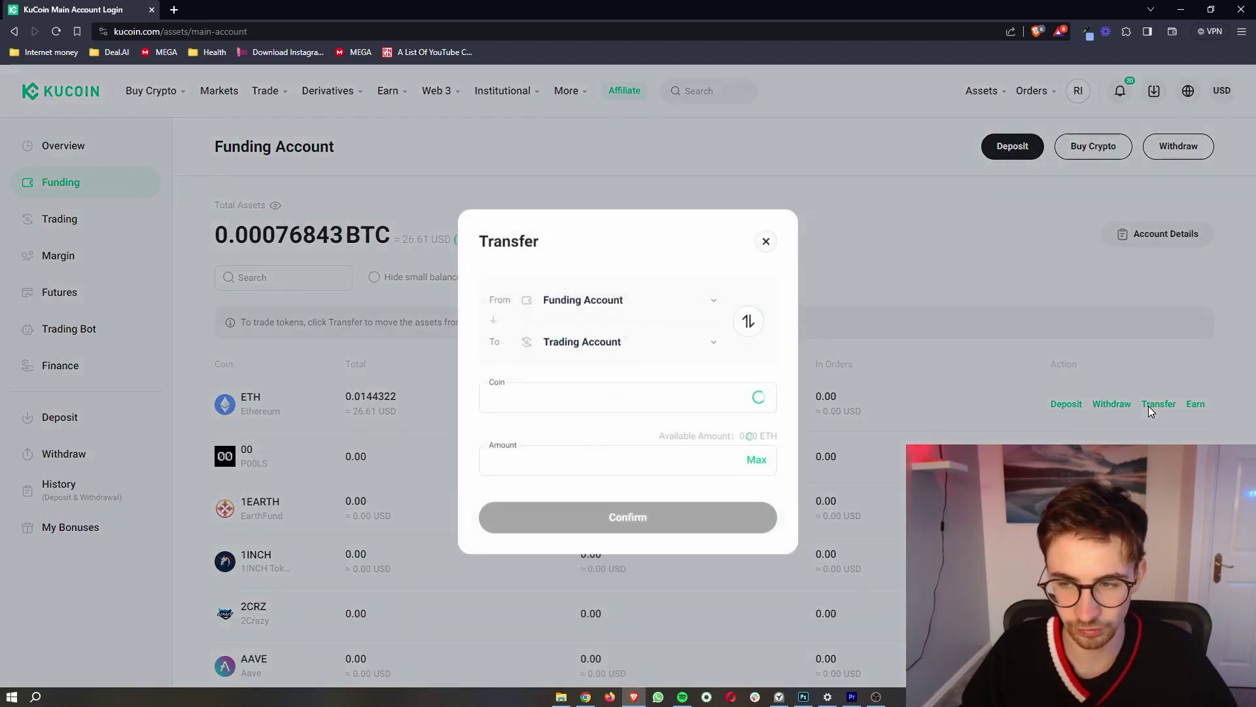
left_click(583, 325)
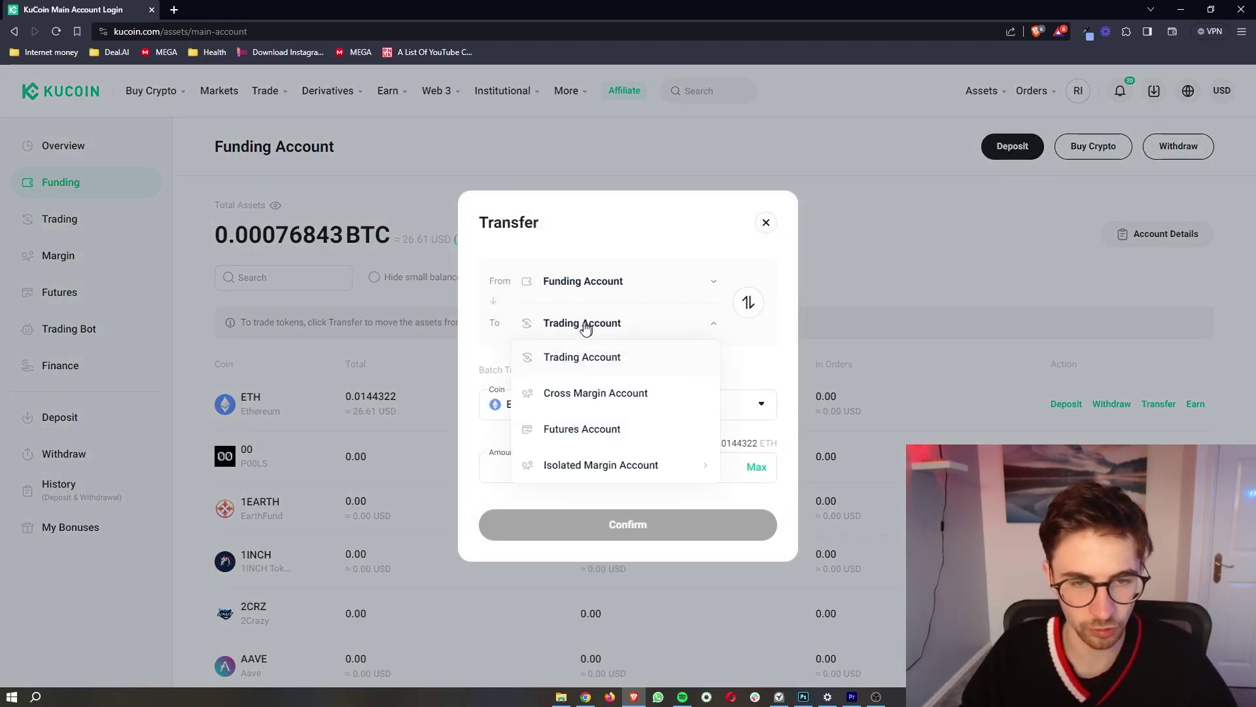
left_click(580, 428)
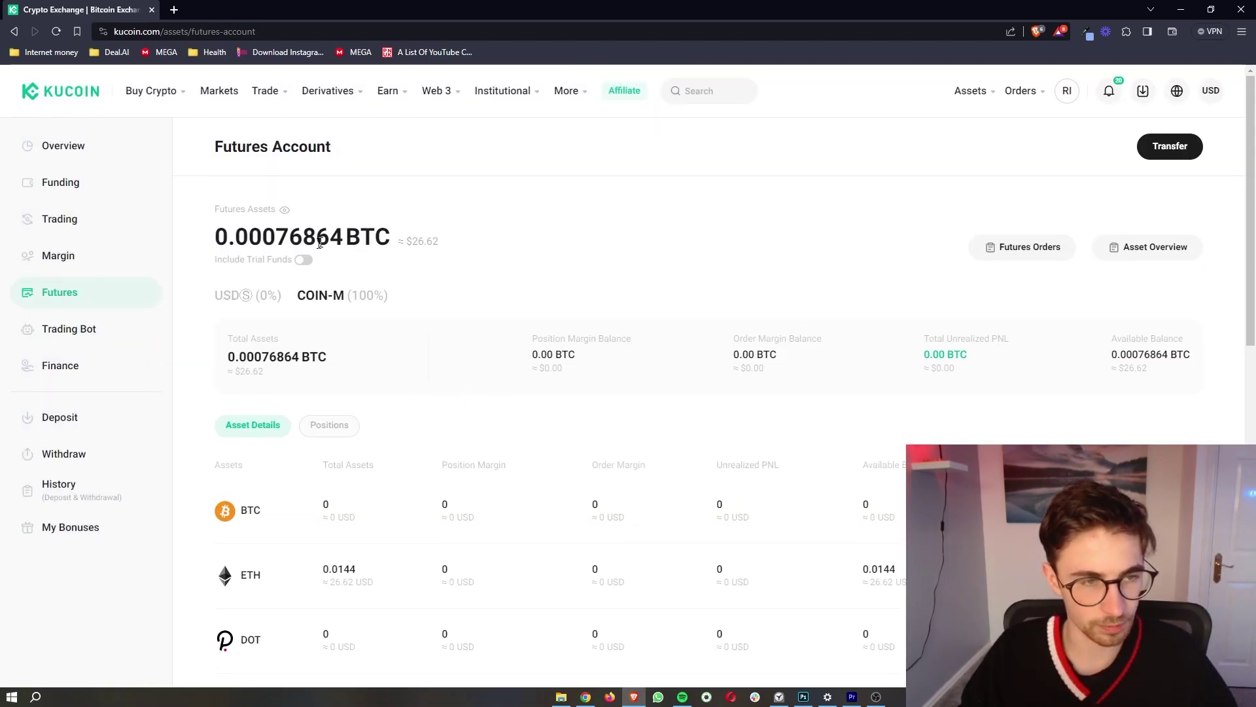
Compare the coins listed under the USDⓈ and COIN-M assets of the Futures Account
scroll(348, 273, "down", 1)
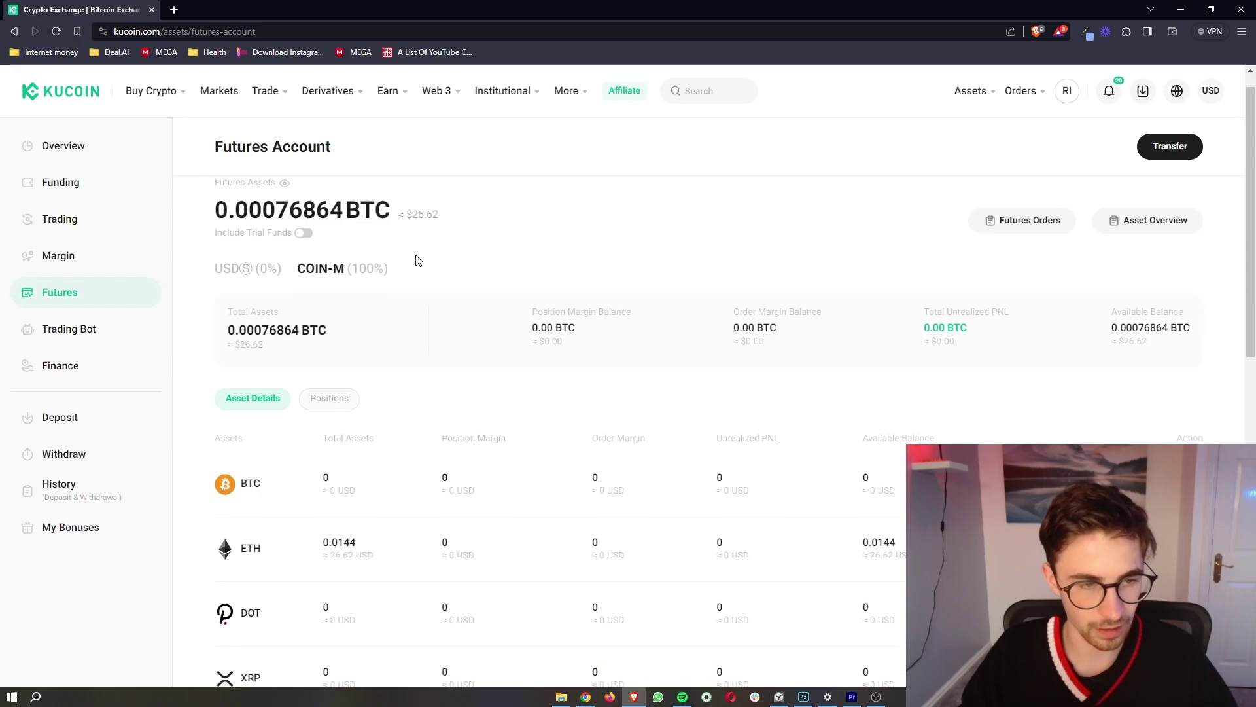
scroll(400, 301, "down", 1)
scroll(399, 301, "up", 2)
scroll(399, 303, "down", 1)
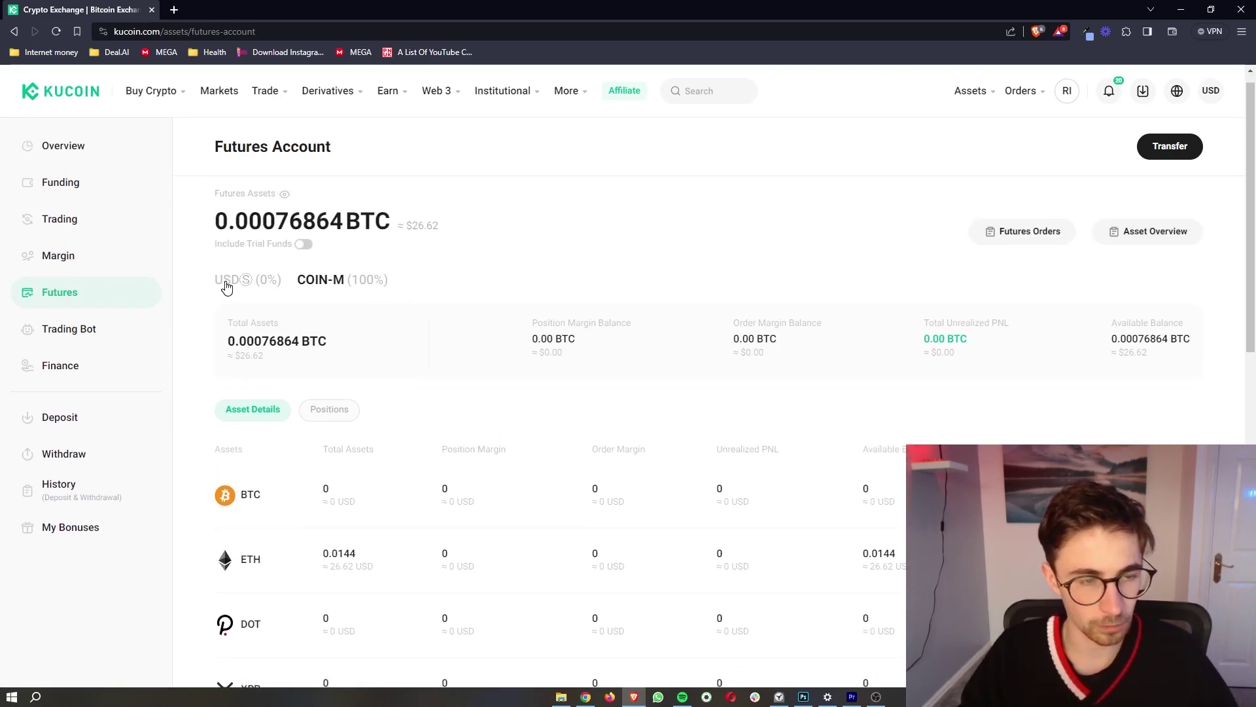
left_click(229, 288)
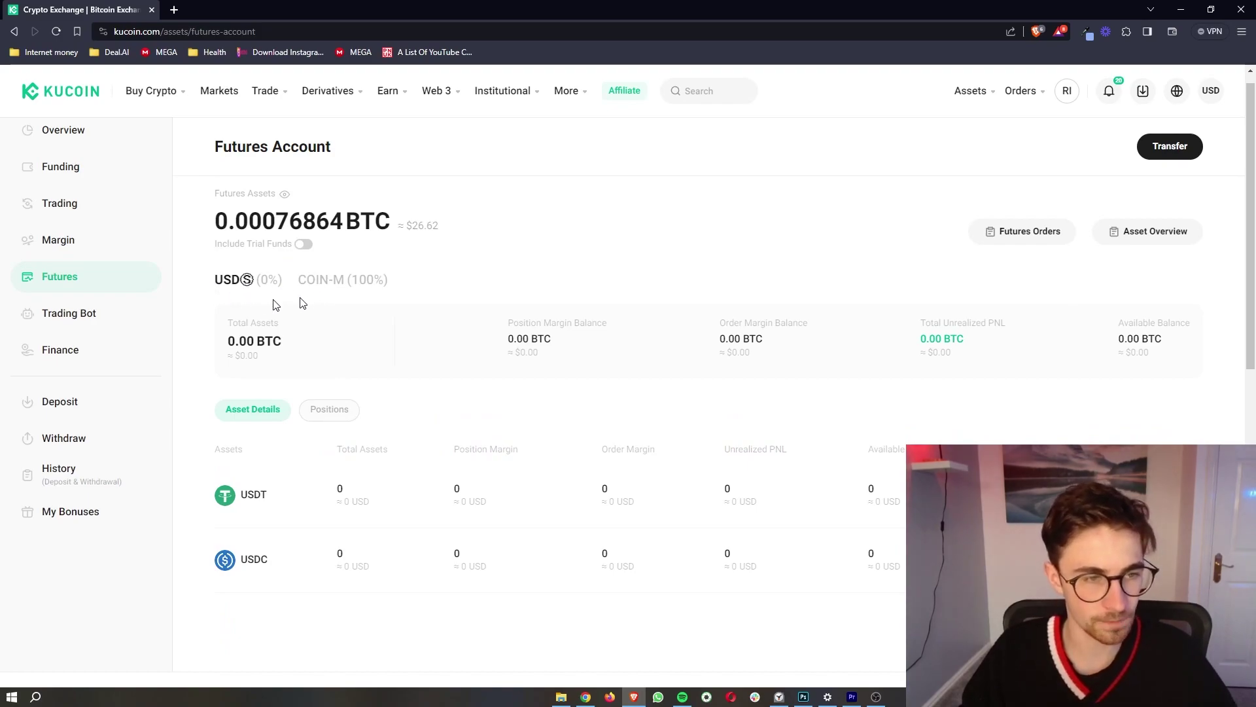
scroll(262, 314, "down", 1)
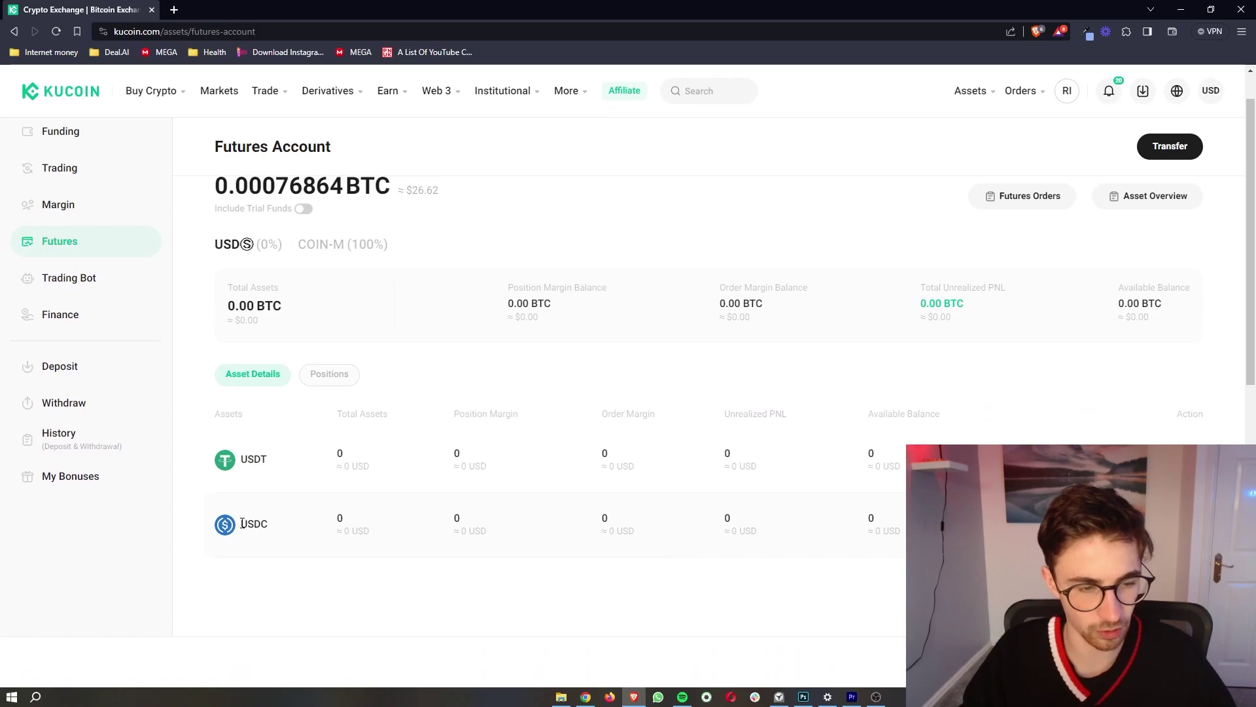
left_click(362, 250)
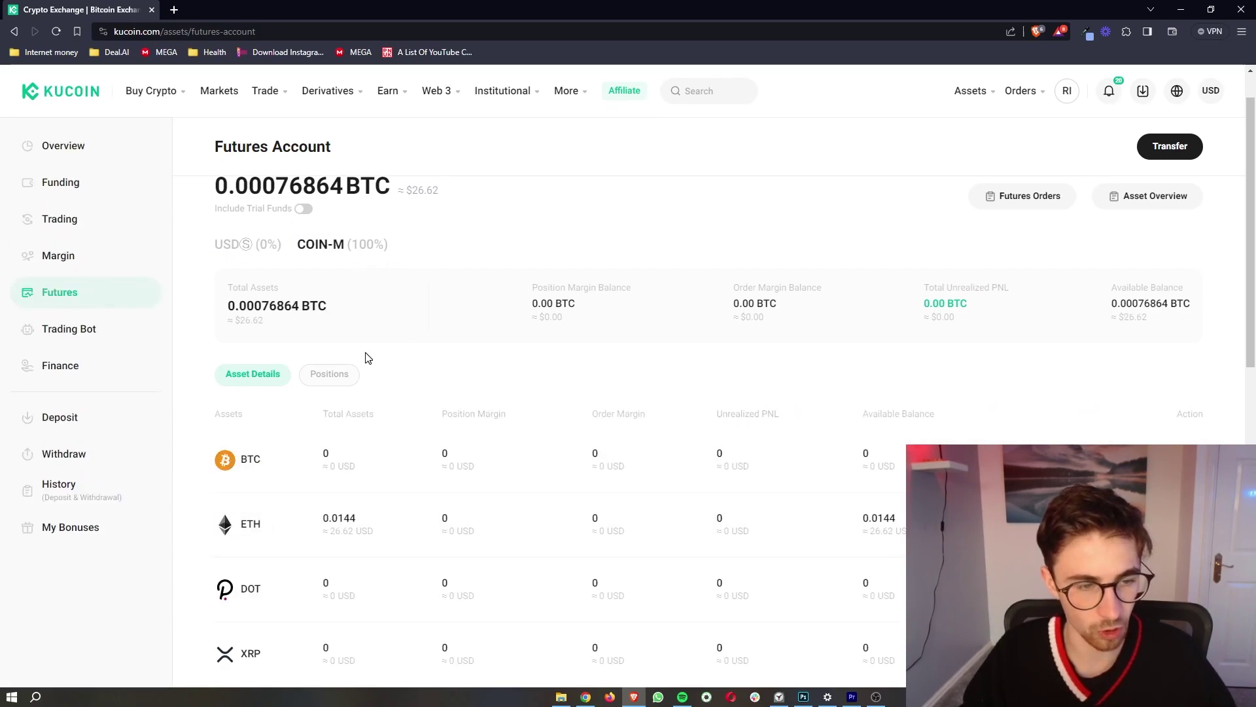
scroll(367, 356, "down", 2)
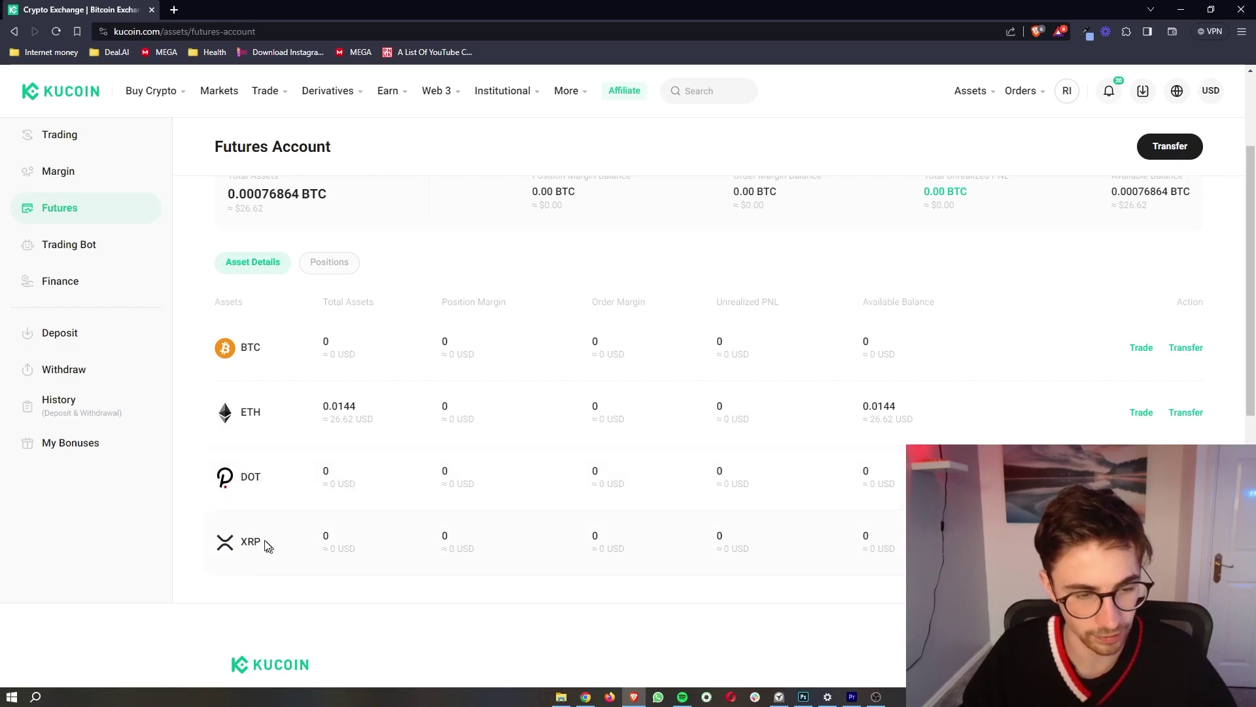
scroll(262, 547, "up", 2)
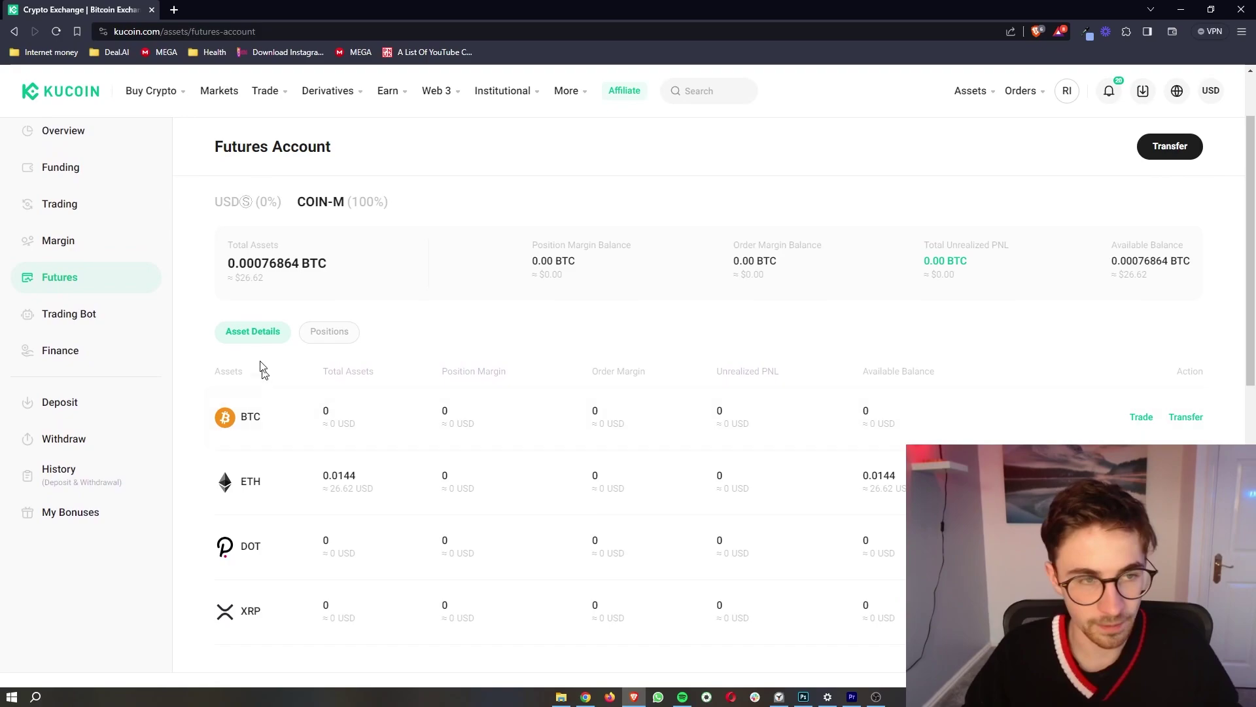
Look at the USDⓈ assets again, then examine the ETH holding under COIN-M
left_click(232, 203)
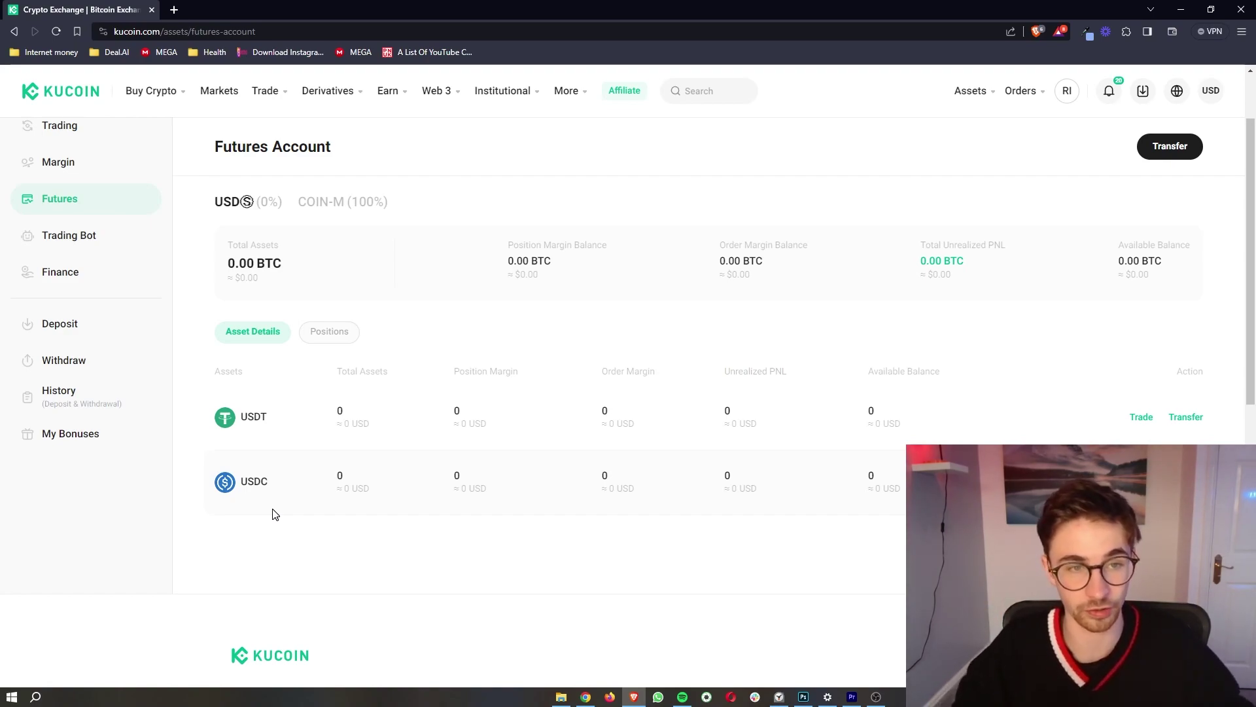
left_click(320, 203)
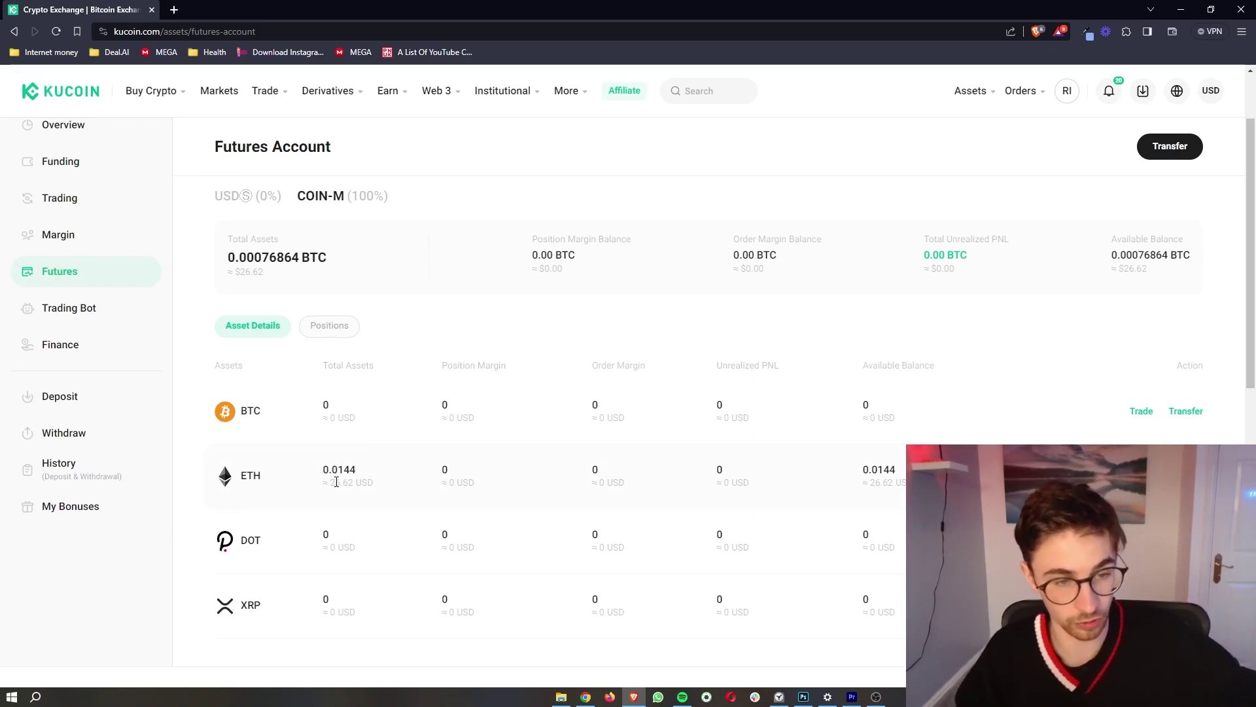
scroll(291, 472, "down", 1)
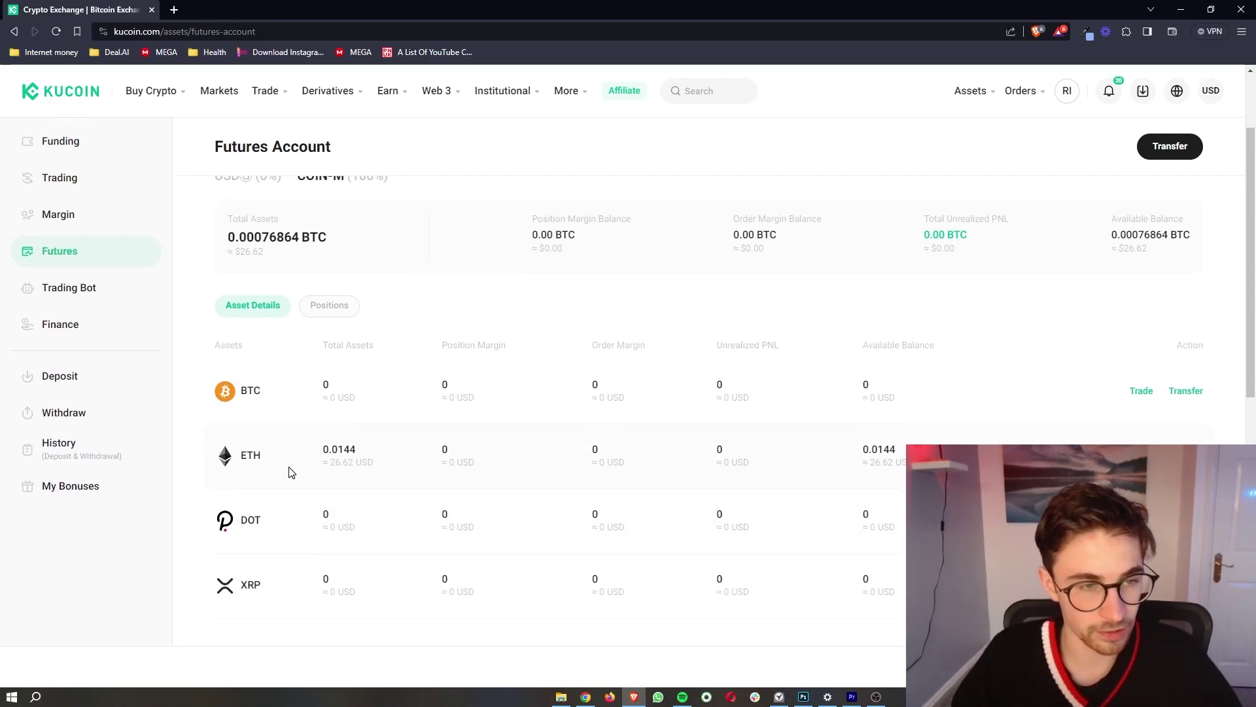
left_click_drag(261, 453, 271, 457)
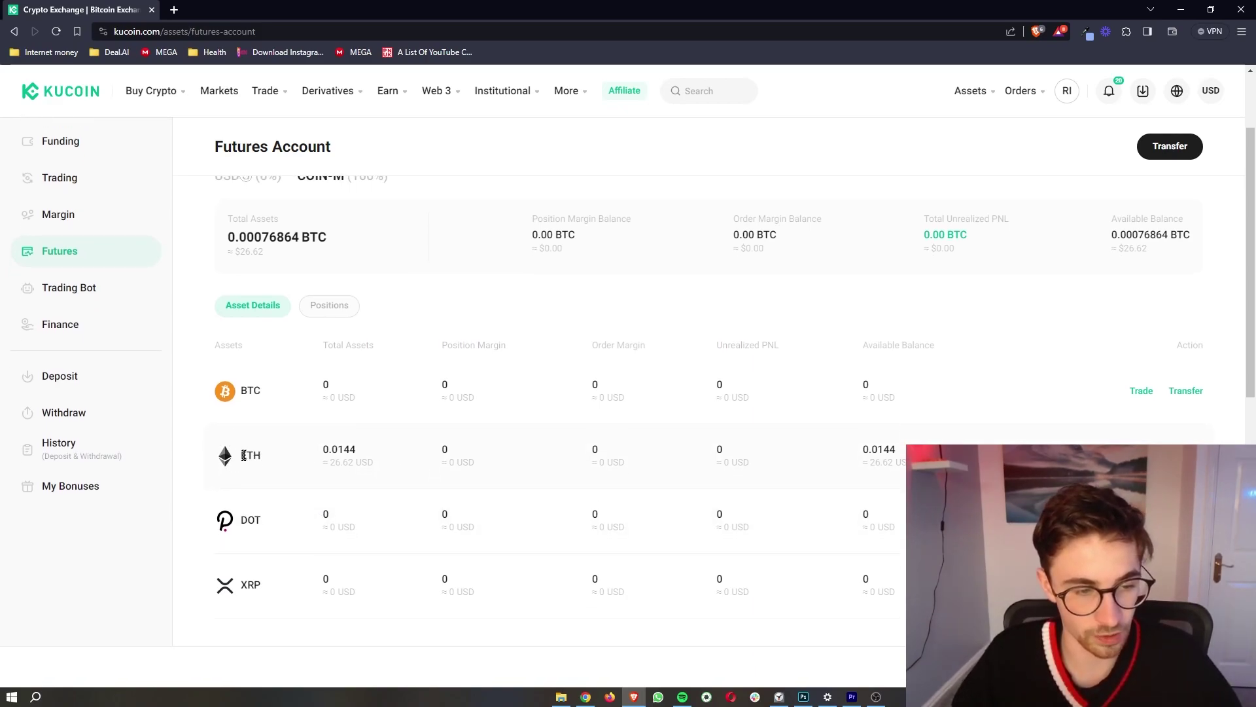
left_click(272, 458)
scroll(273, 459, "up", 1)
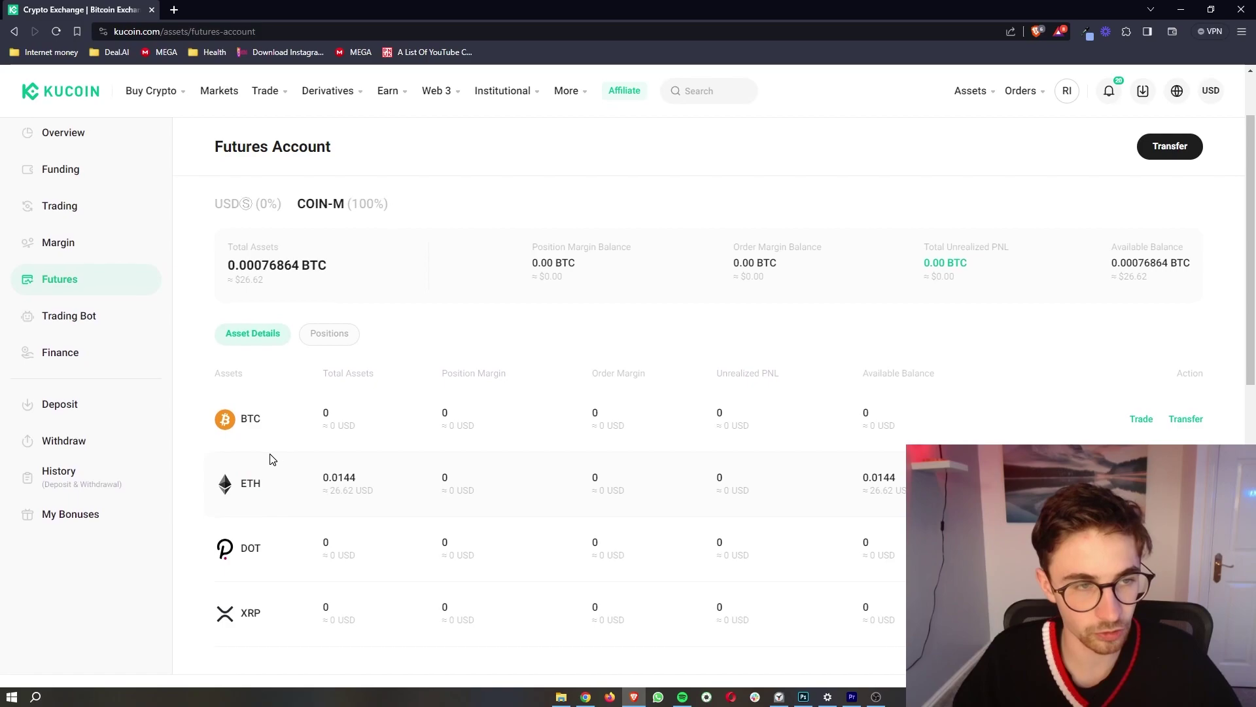
Show the USDⓈ assets of the Futures Account and check the USDT balance against the COIN-M share
left_click(252, 209)
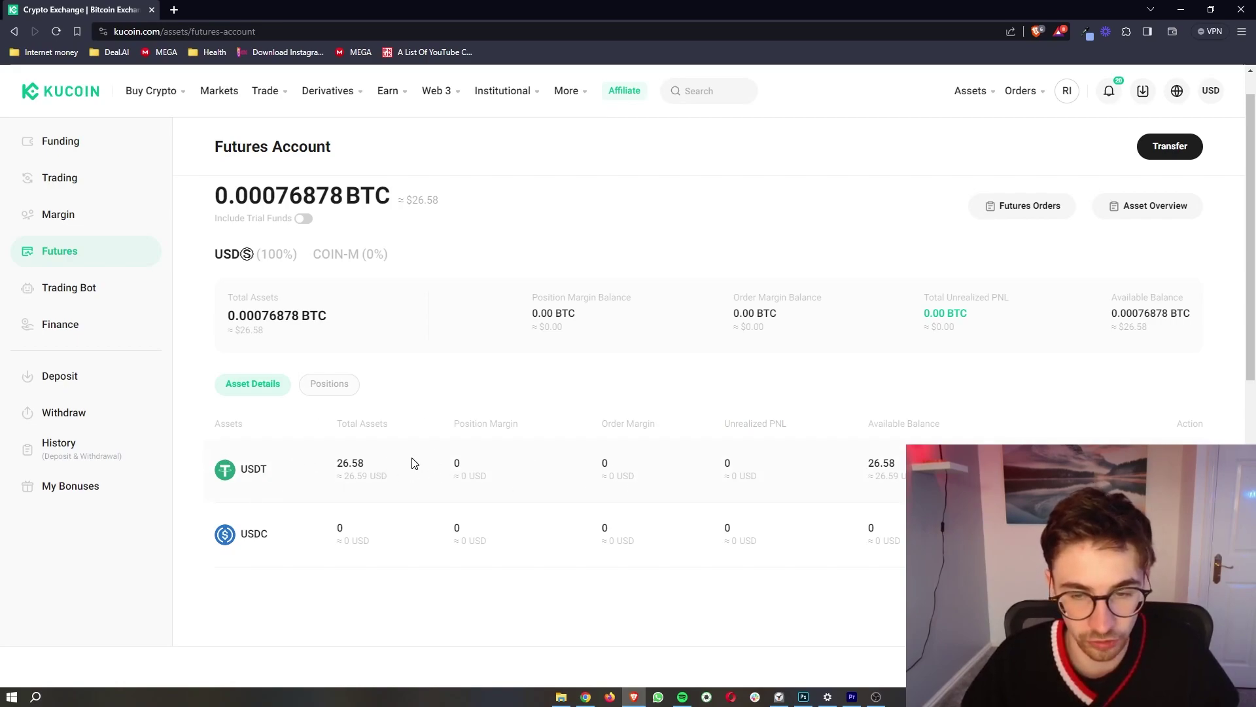
scroll(229, 286, "up", 1)
left_click_drag(228, 289, 387, 289)
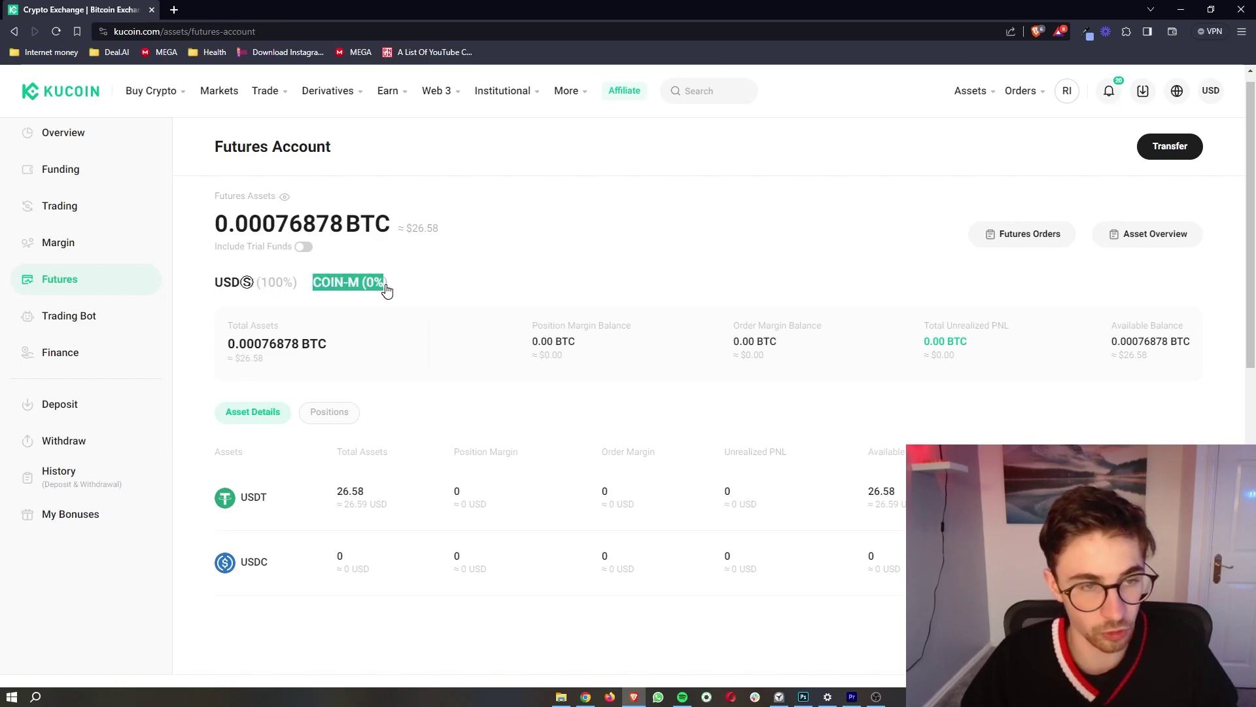
left_click(422, 289)
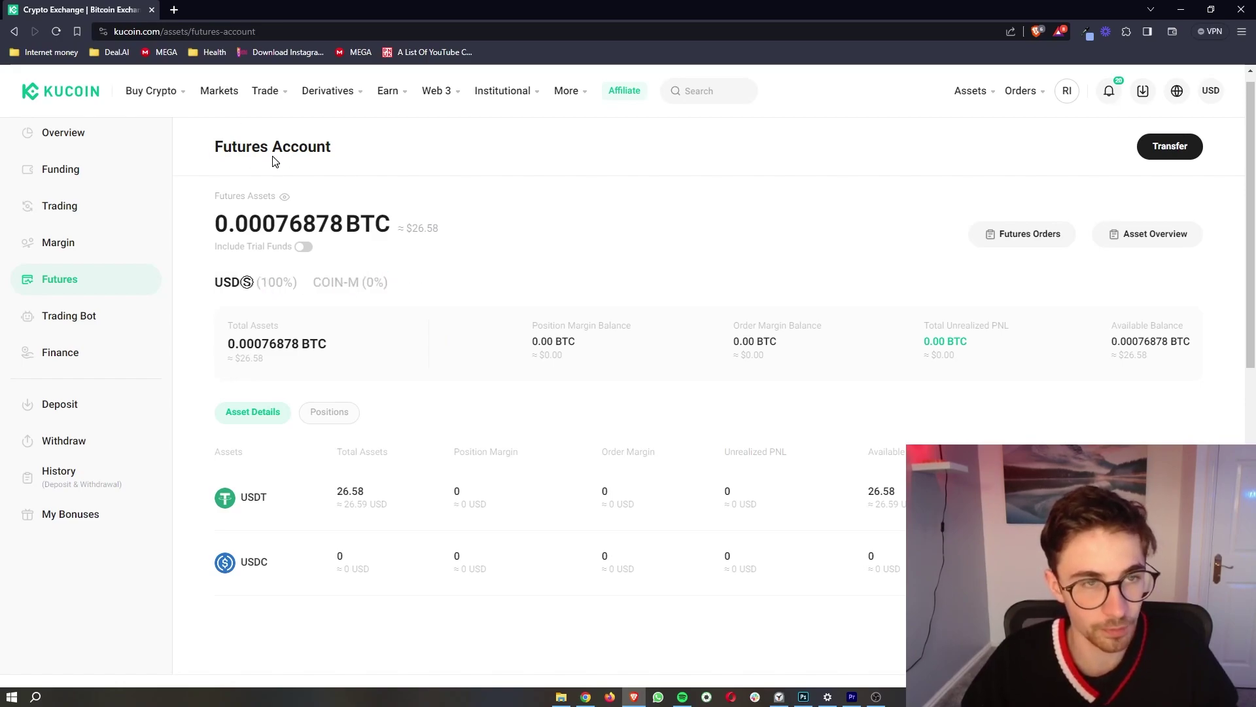
Open the Futures Overview page and start trading from it to reach the BTC Perpetual/USDT trading screen
mouse_move(348, 97)
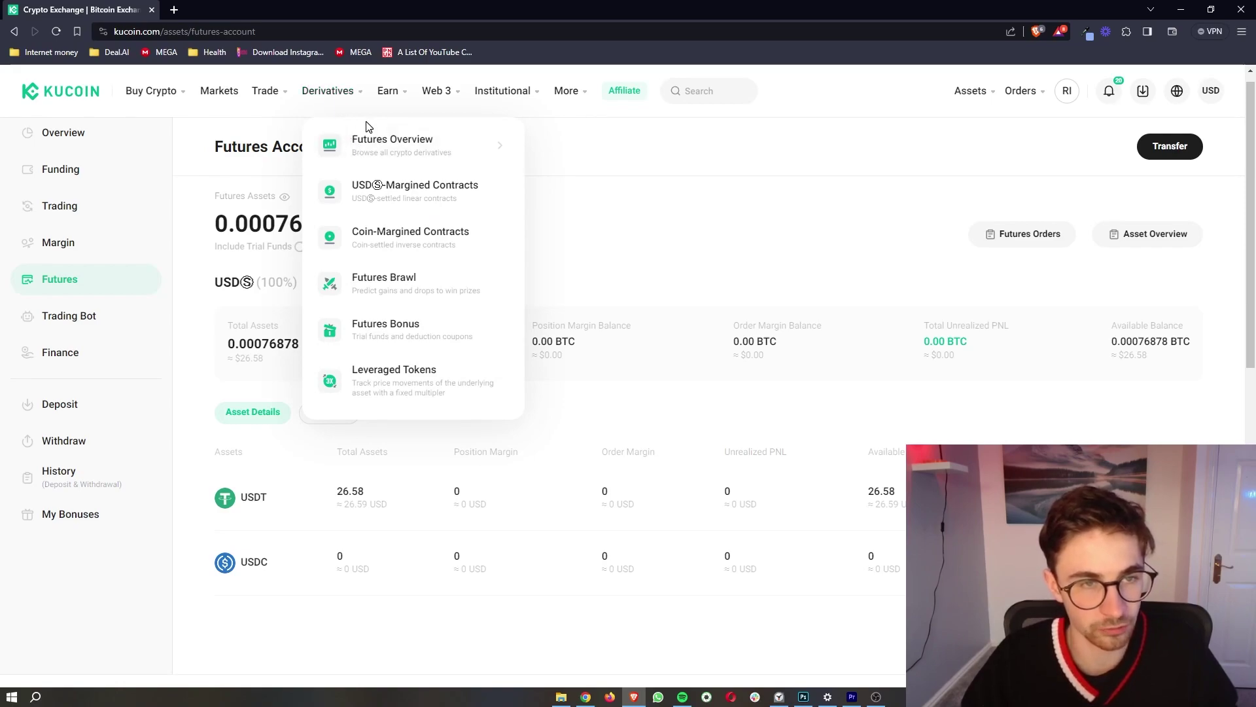
left_click(394, 152)
left_click_drag(237, 178, 633, 190)
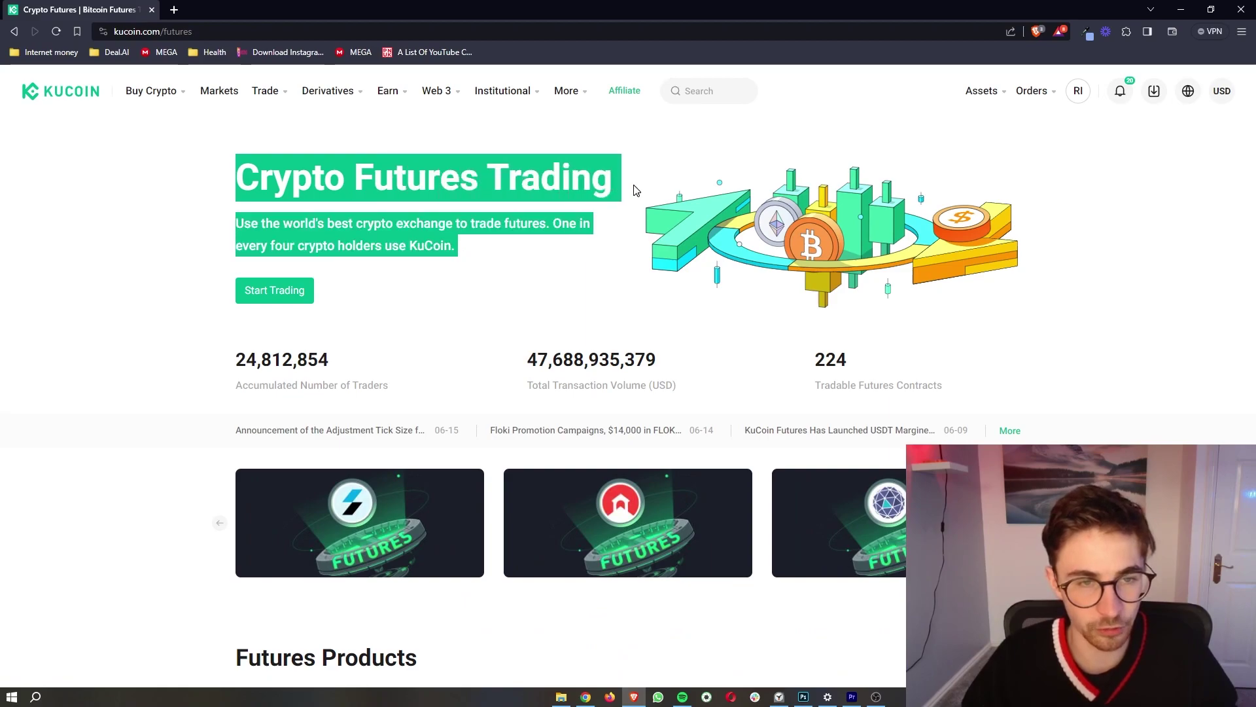
left_click(546, 237)
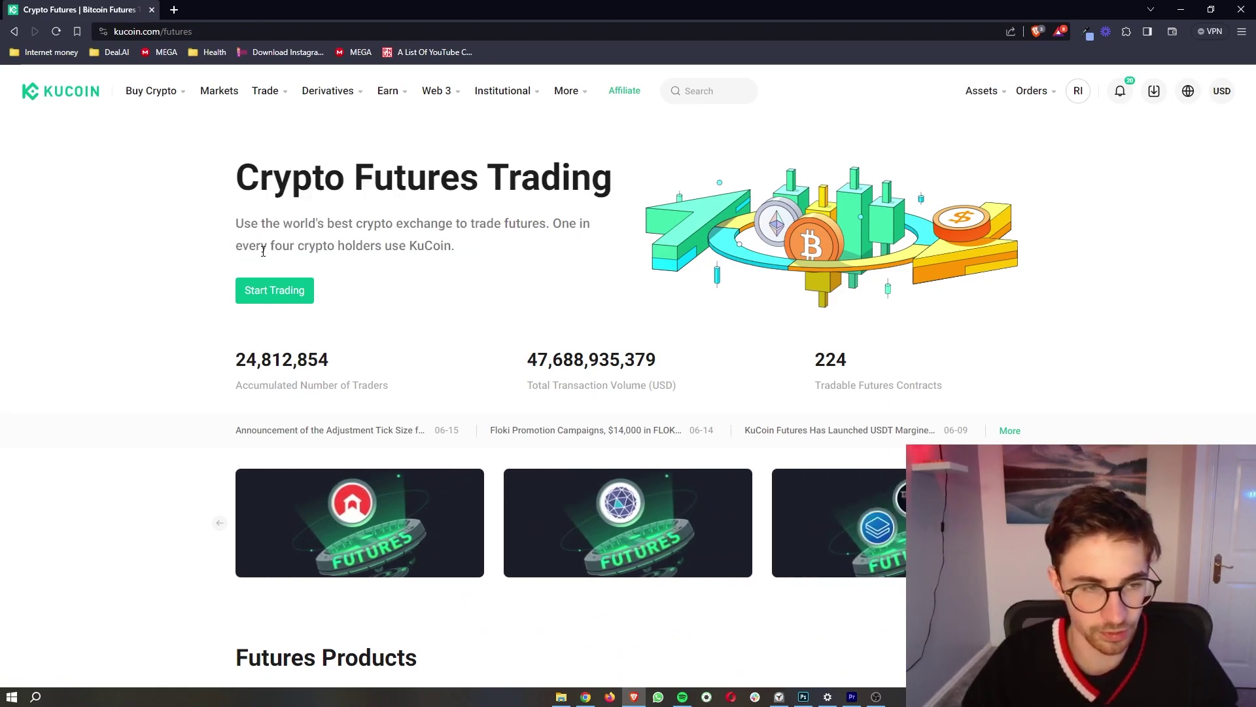
left_click(255, 294)
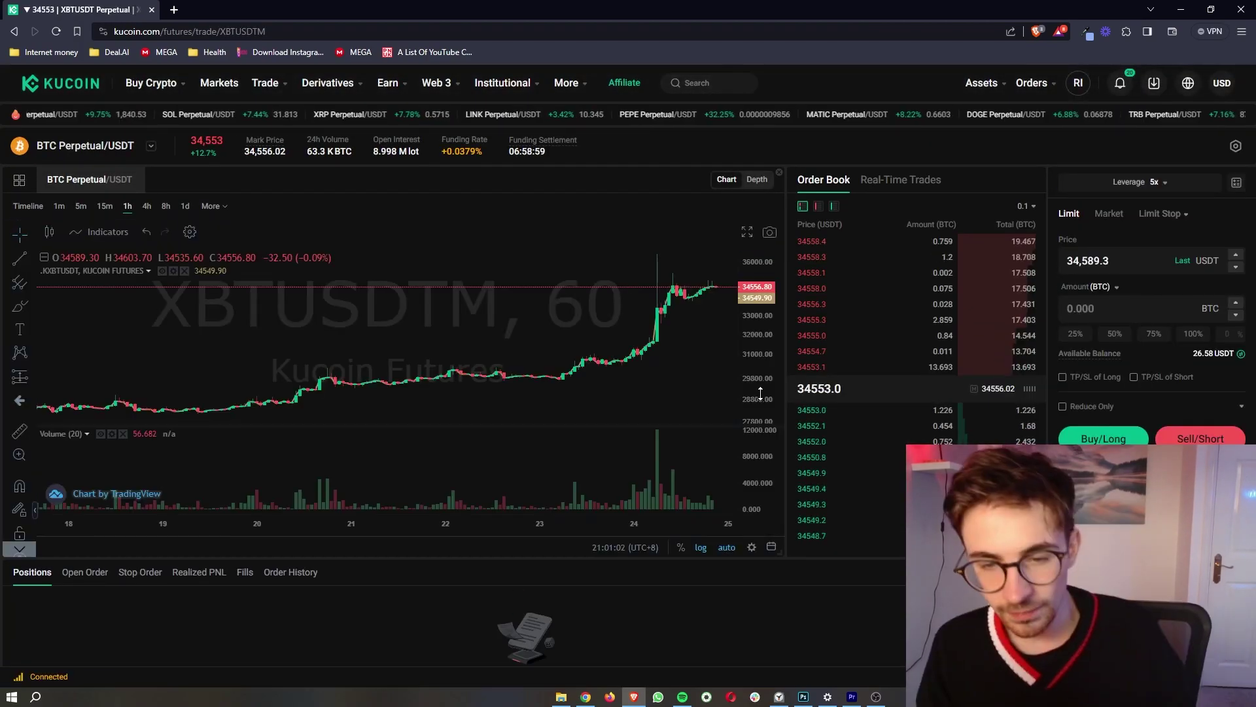
Draw a large freehand brush loop around the price line on the BTC Perpetual/USDT chart
mouse_move(760, 392)
left_mouse_down()
mouse_move(754, 314)
mouse_move(756, 398)
left_mouse_up()
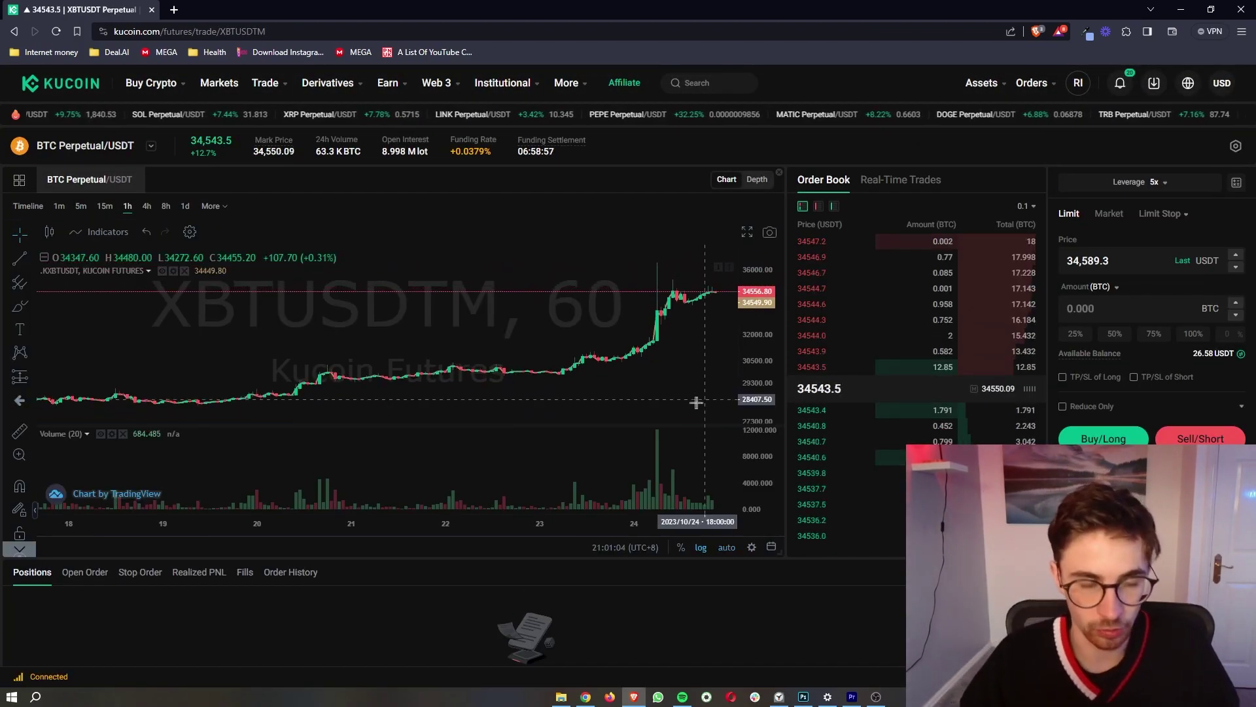
left_click(20, 258)
scroll(647, 278, "down", 5)
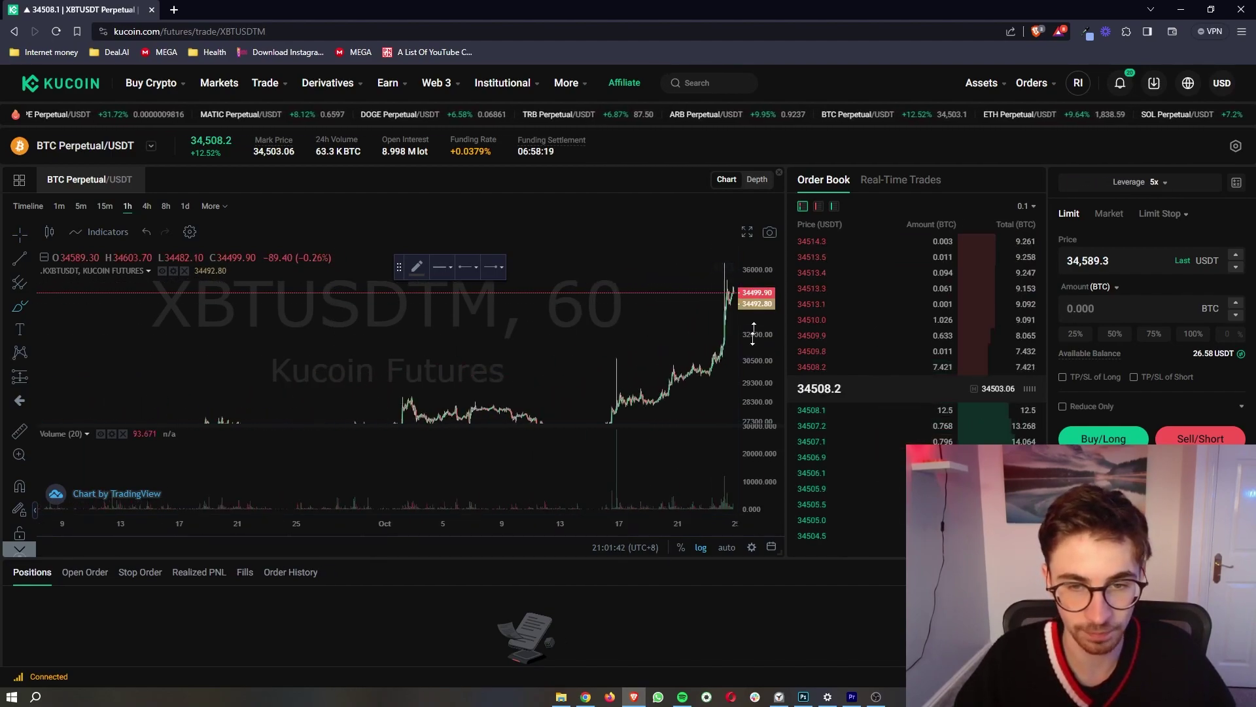
left_click(493, 392)
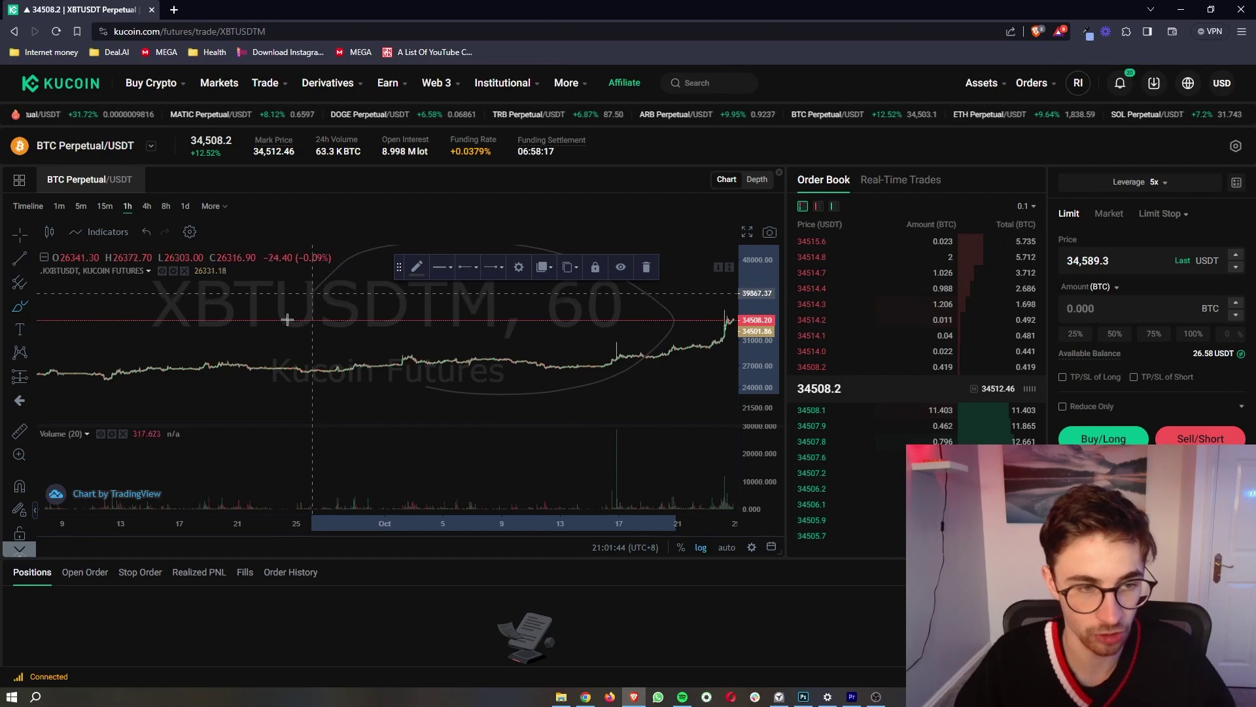
left_click(516, 393)
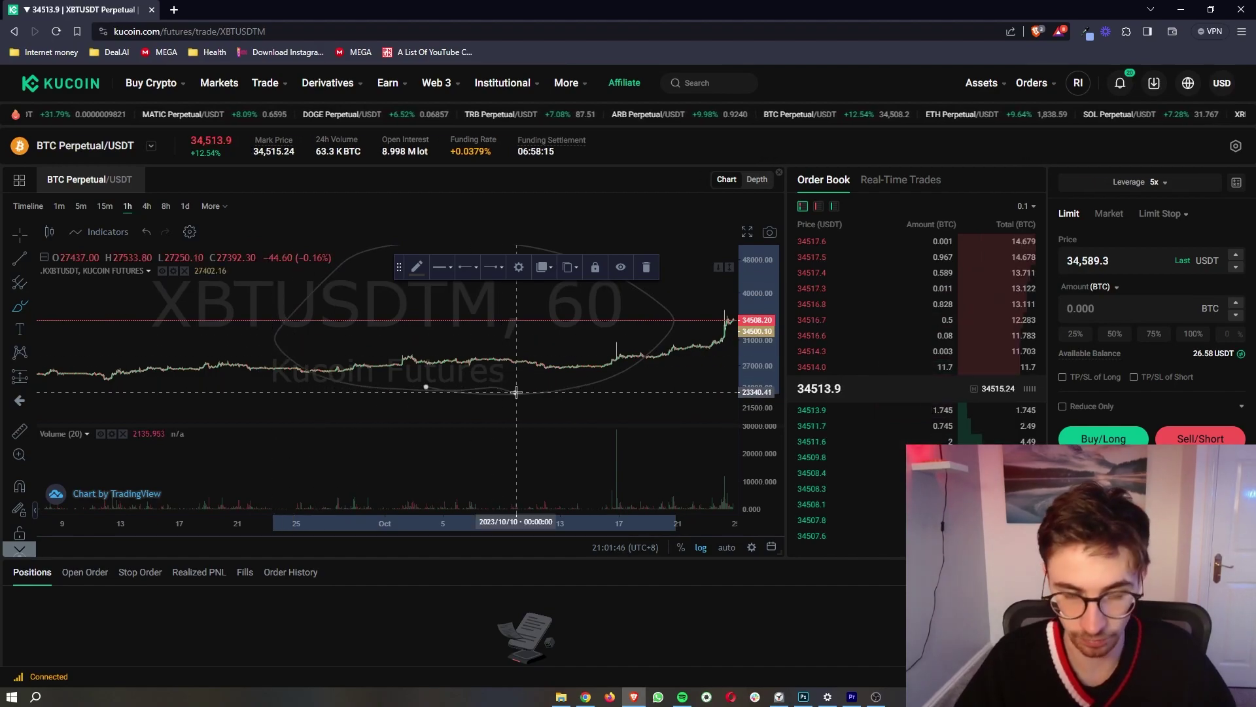
Delete the freehand brush loop from the BTC Perpetual/USDT chart
left_click(646, 267)
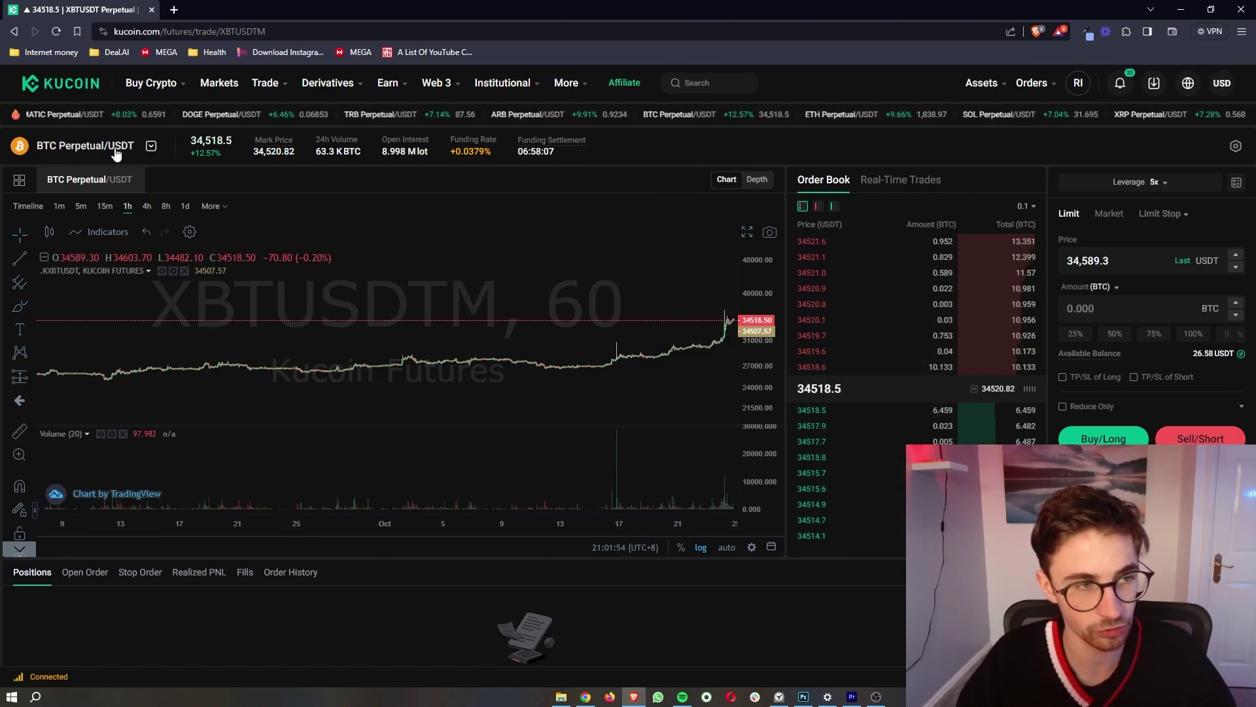
Search the contracts for "ada" and open ADA Perpetual/USDT to view its chart up to the latest candles
left_click(150, 146)
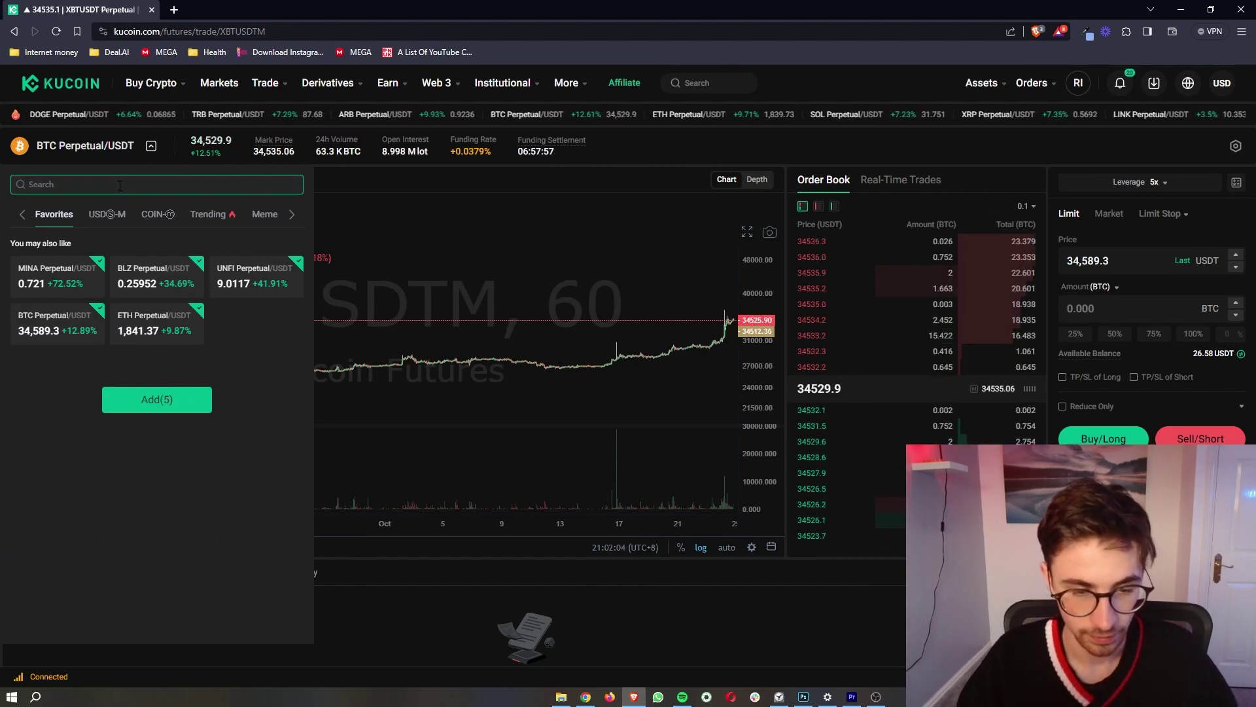
type("ada")
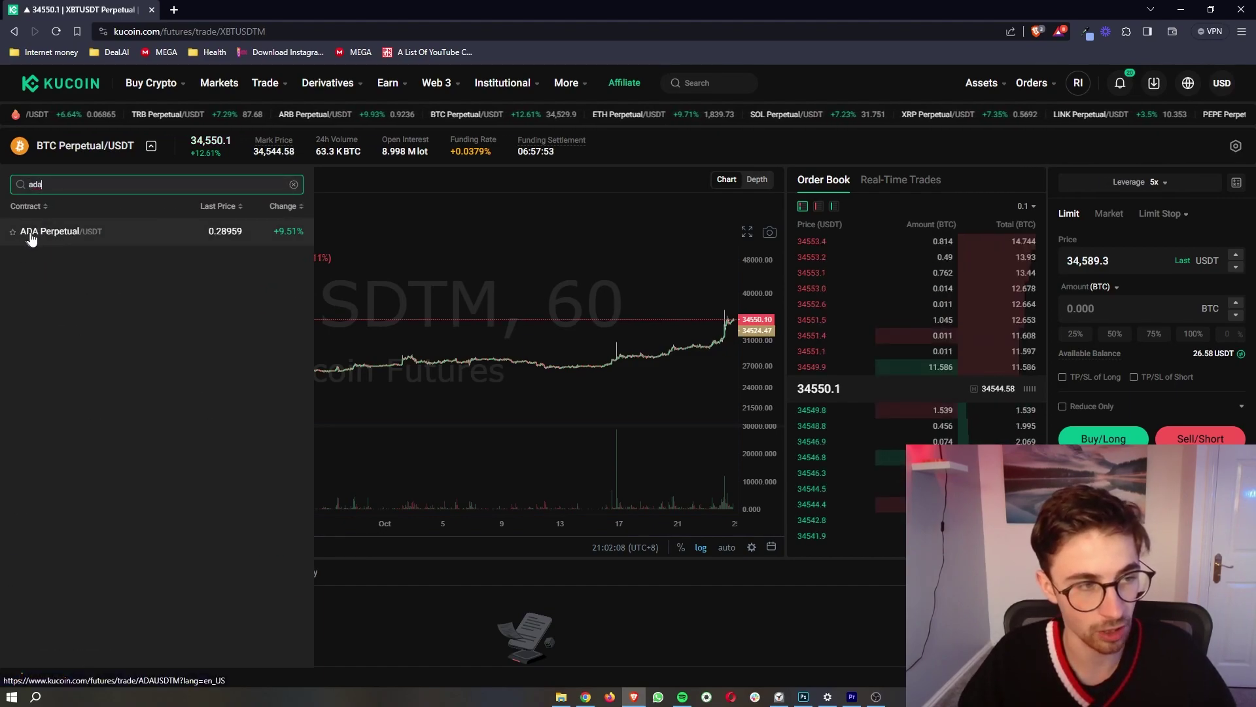
left_click(71, 240)
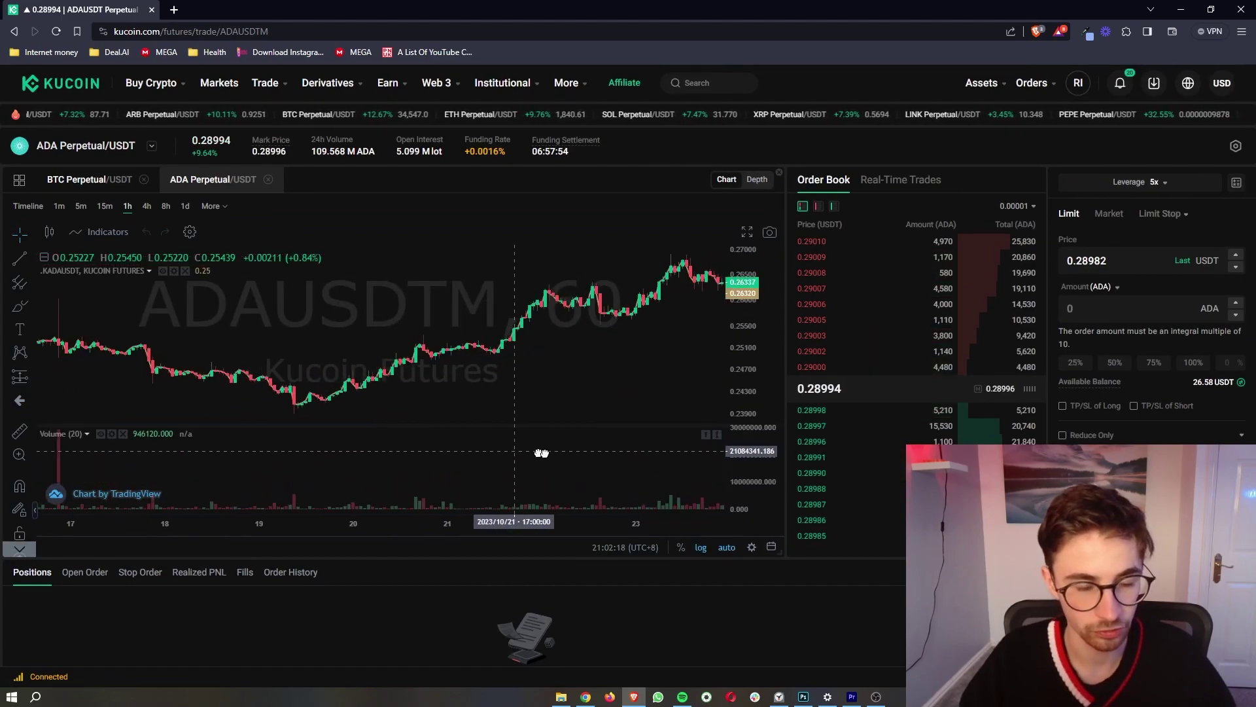
left_click_drag(398, 419, 274, 415)
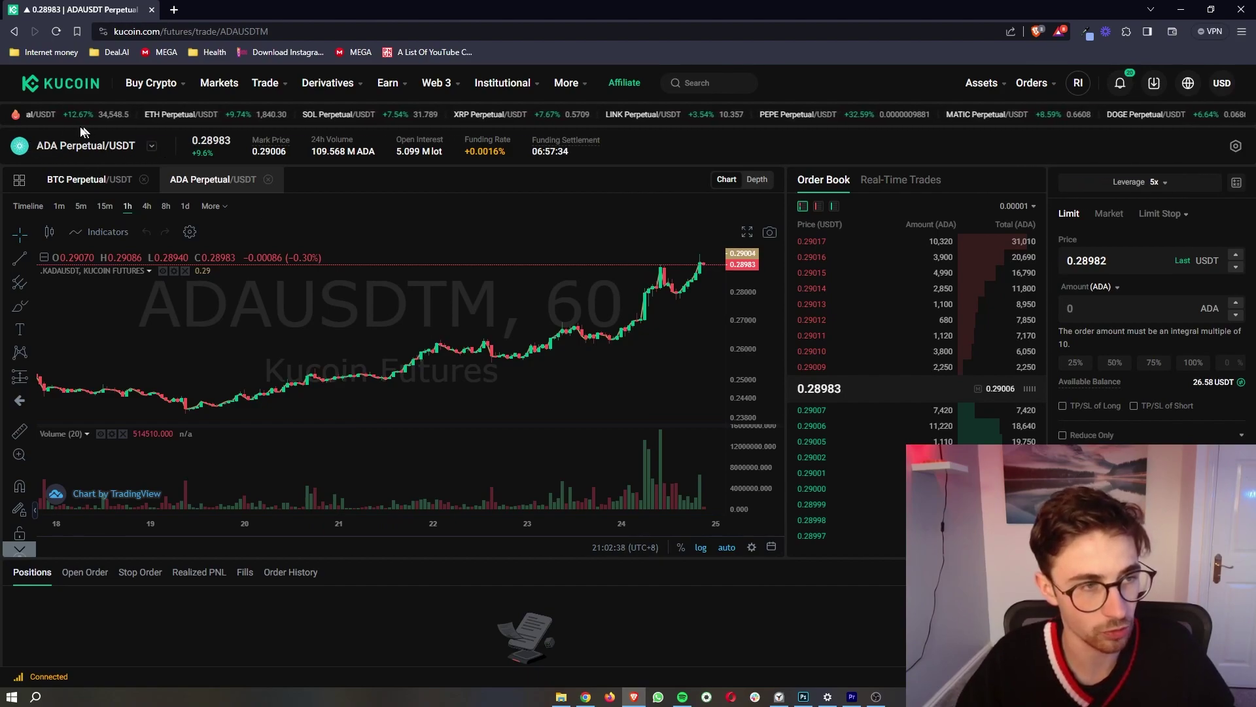
Browse the USDⓈ-M perpetual contracts in the contract list and close the list without choosing one
left_click(147, 151)
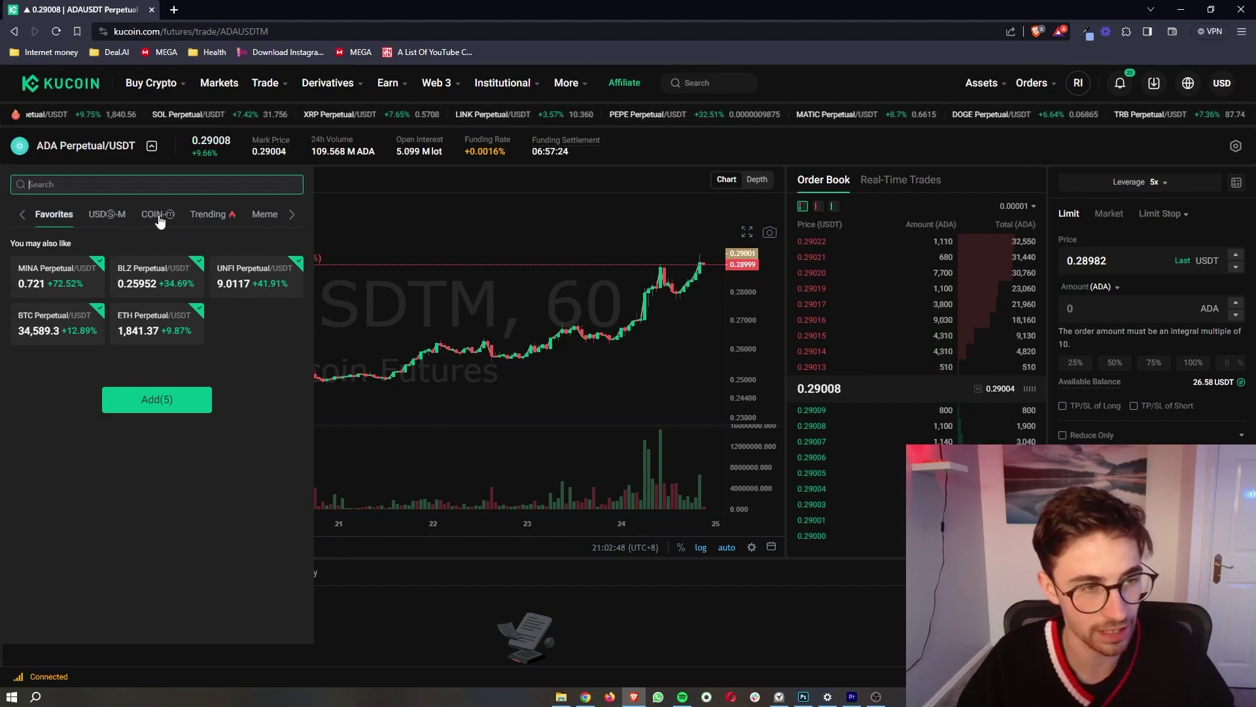
left_click(114, 217)
scroll(190, 354, "down", 10)
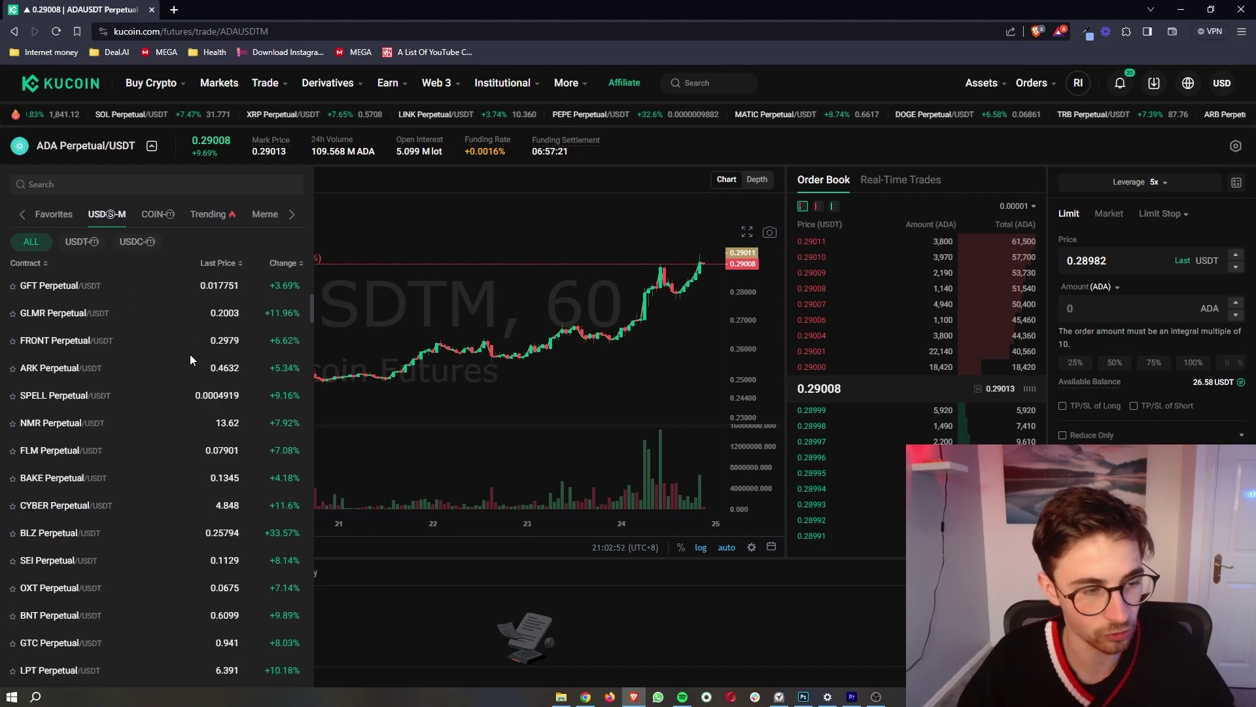
scroll(190, 359, "down", 5)
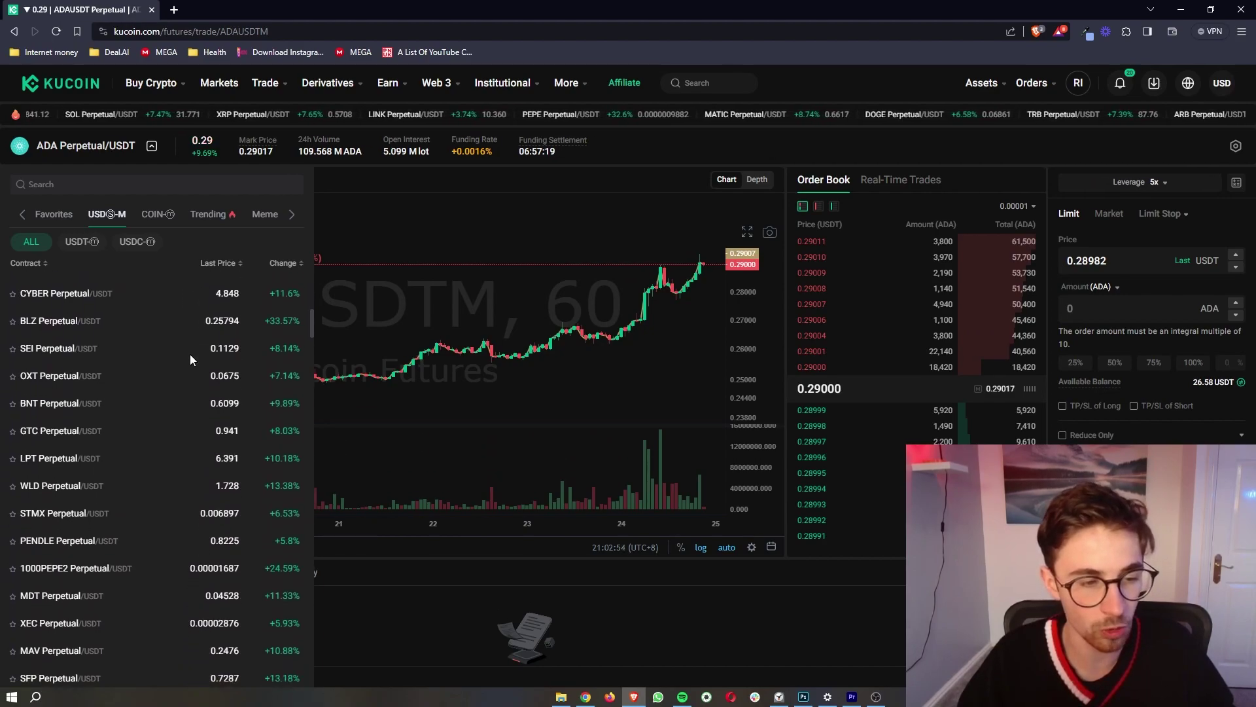
scroll(190, 359, "down", 5)
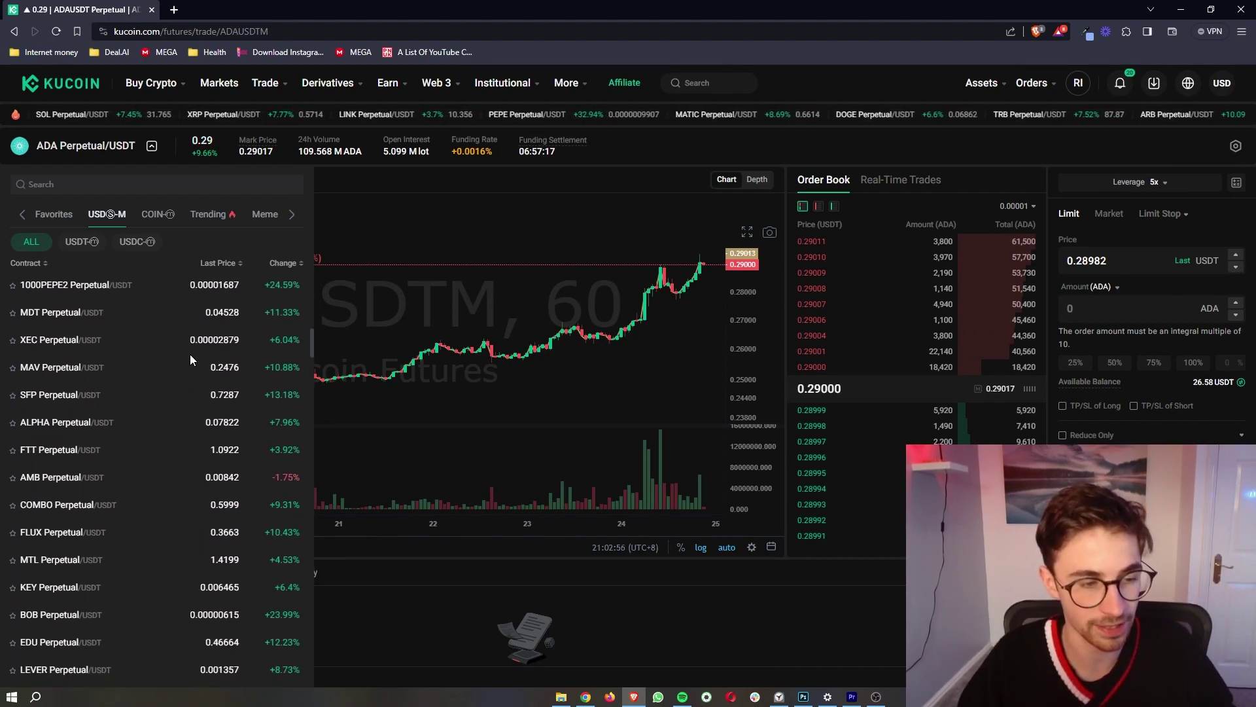
scroll(189, 359, "down", 3)
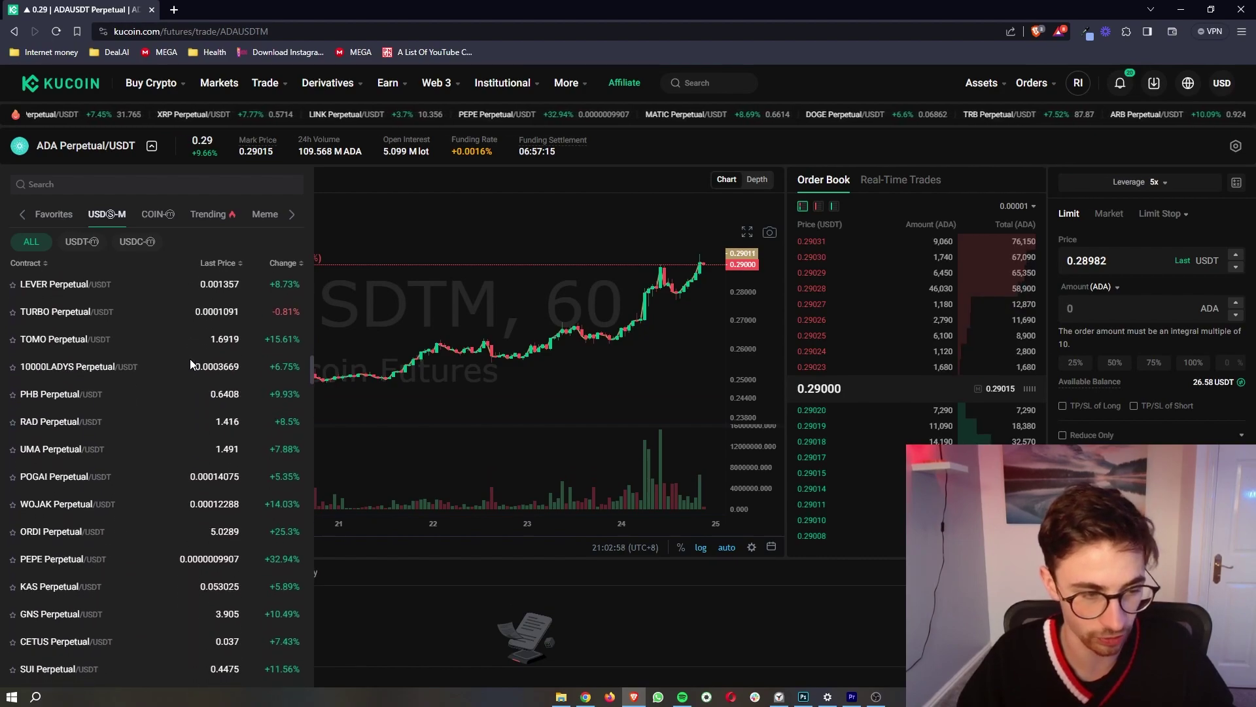
scroll(39, 380, "up", 20)
left_click(152, 147)
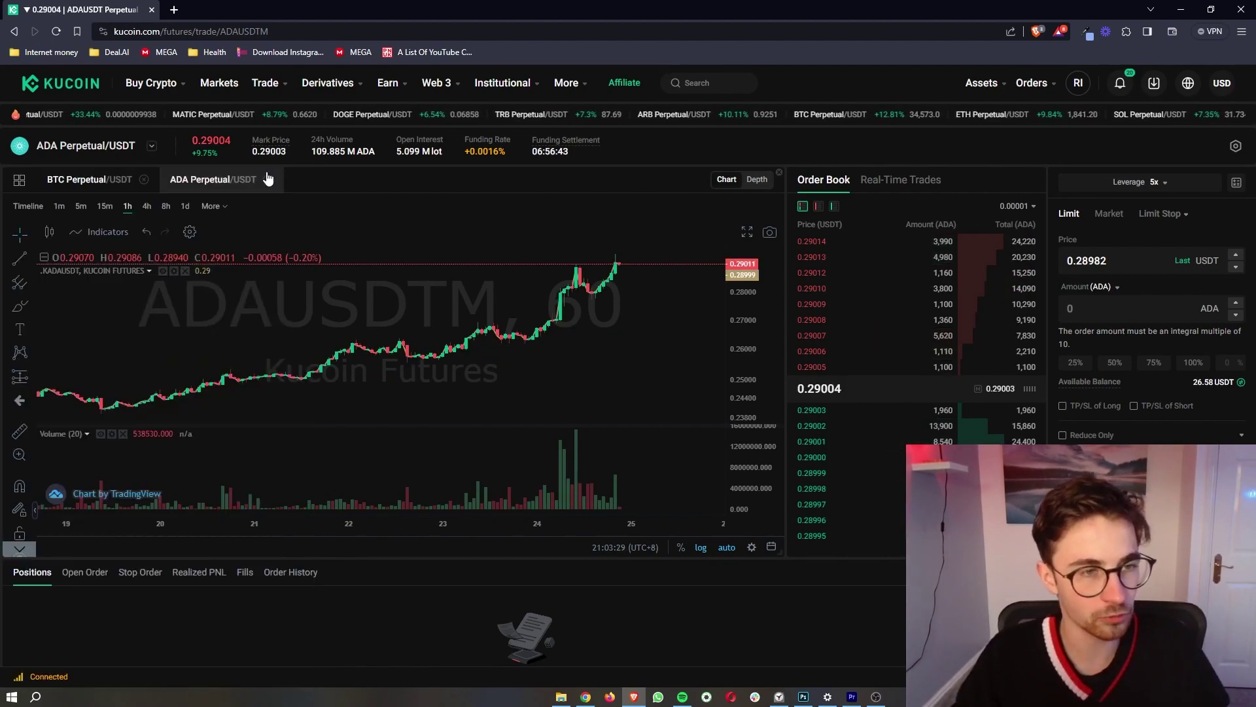
Close the ADA Perpetual/USDT chart and examine the recent candles and 24h turnover of BTC Perpetual/USDT
left_click(268, 180)
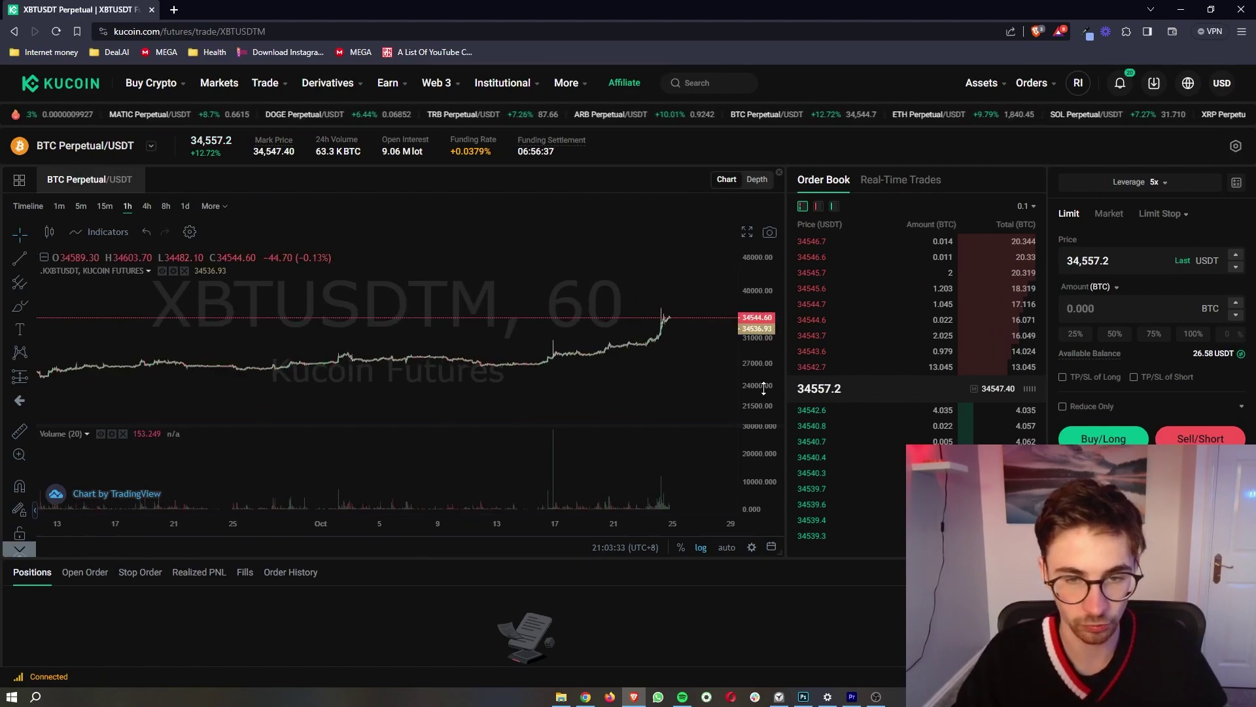
scroll(655, 386, "up", 5)
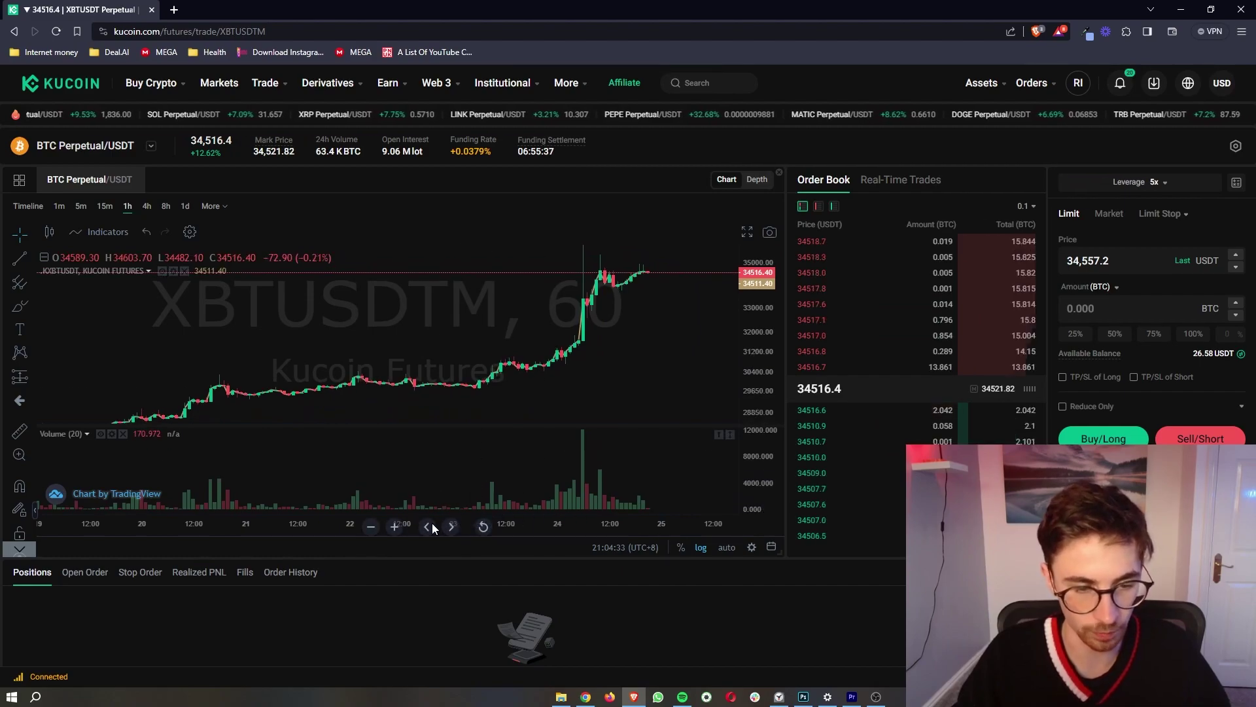
scroll(532, 525, "down", 3)
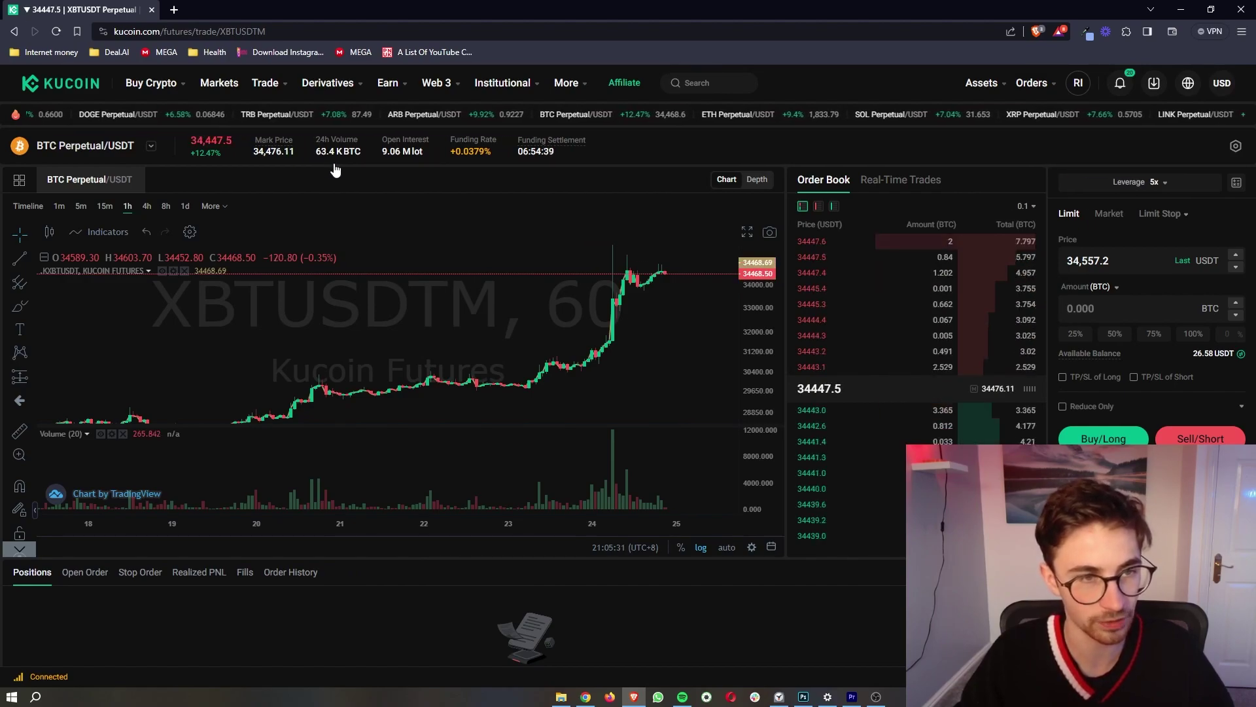
left_click(318, 147)
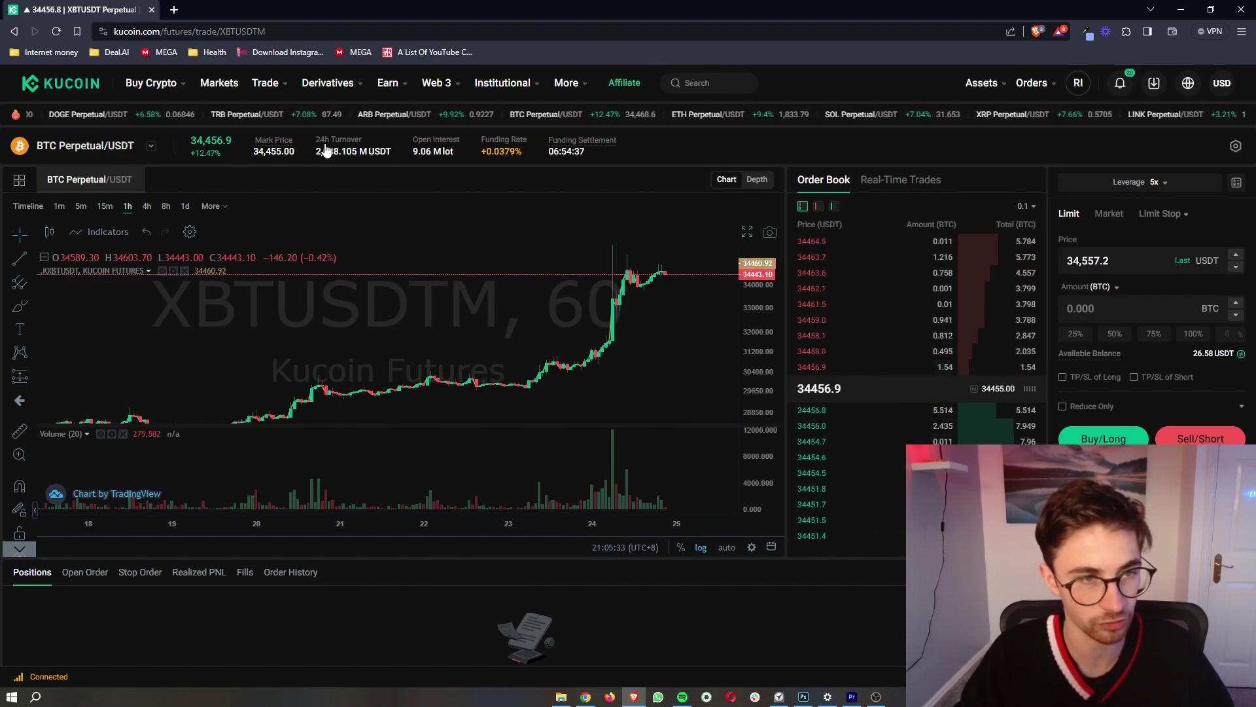
Show the BTC chart in 1-minute candles and stretch the price scale to examine the most recent price swings
left_click(60, 208)
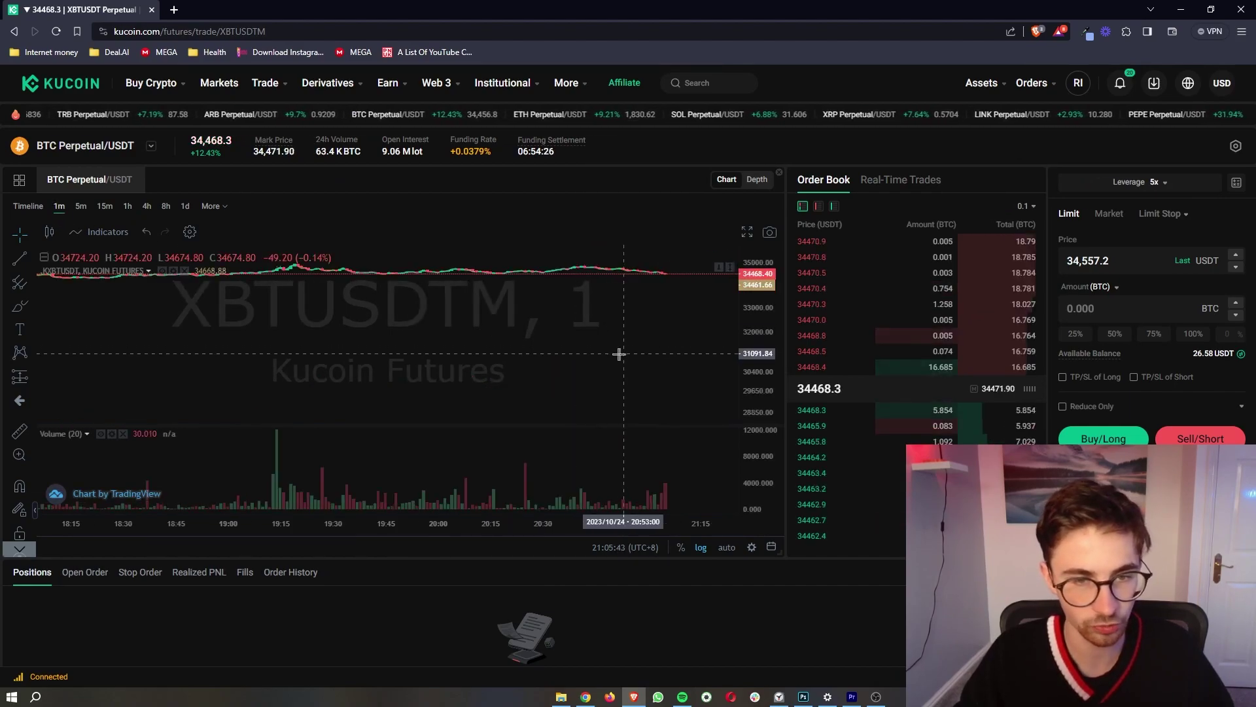
left_click_drag(744, 410, 757, 331)
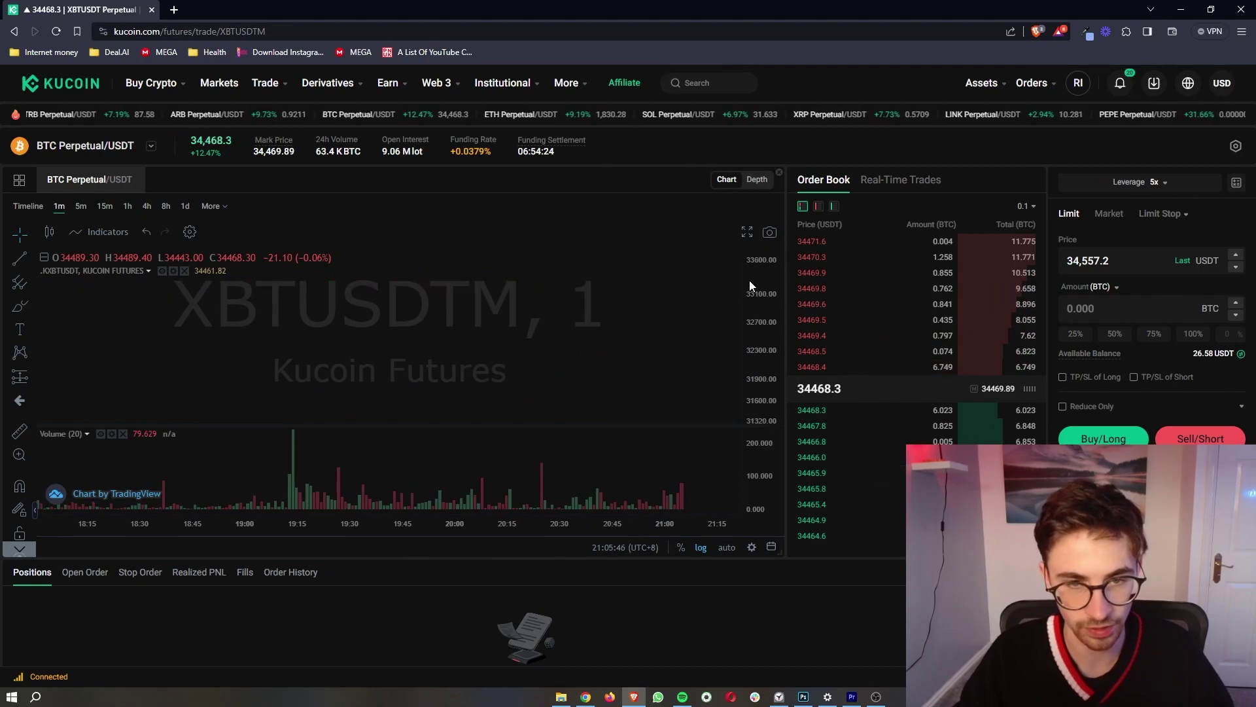
left_click_drag(681, 340, 681, 392)
left_click_drag(771, 365, 768, 307)
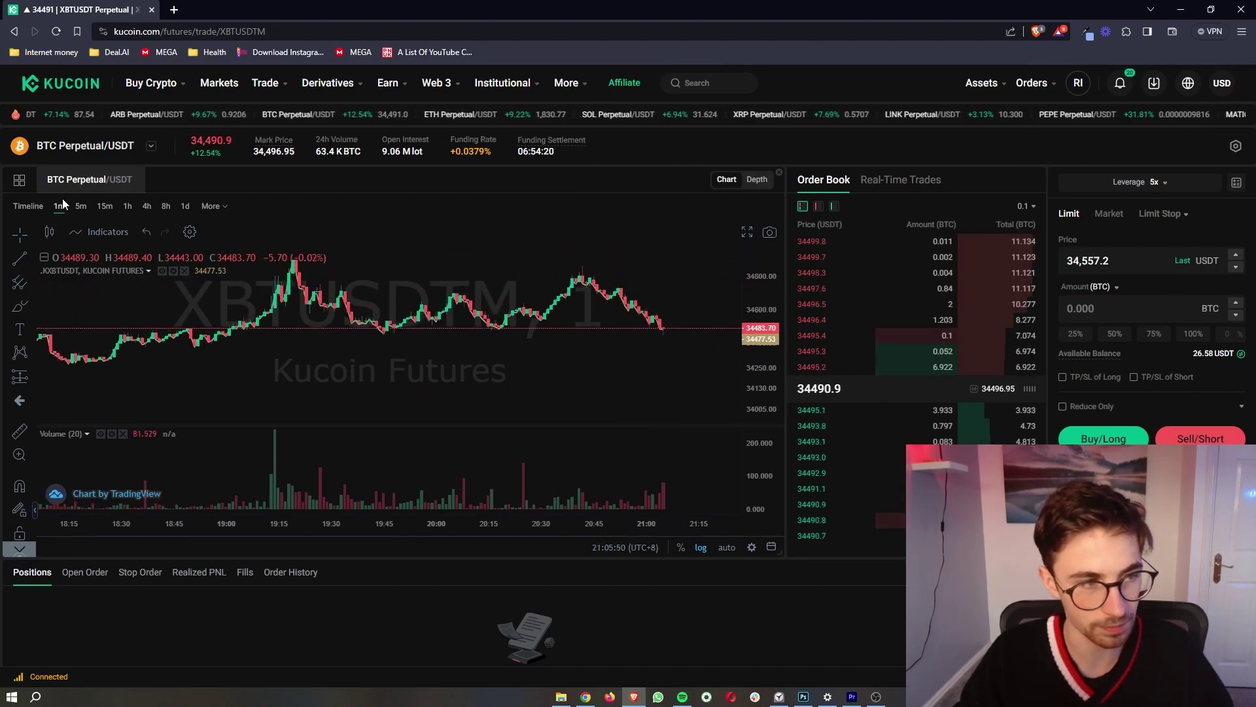
left_click_drag(615, 333, 578, 339)
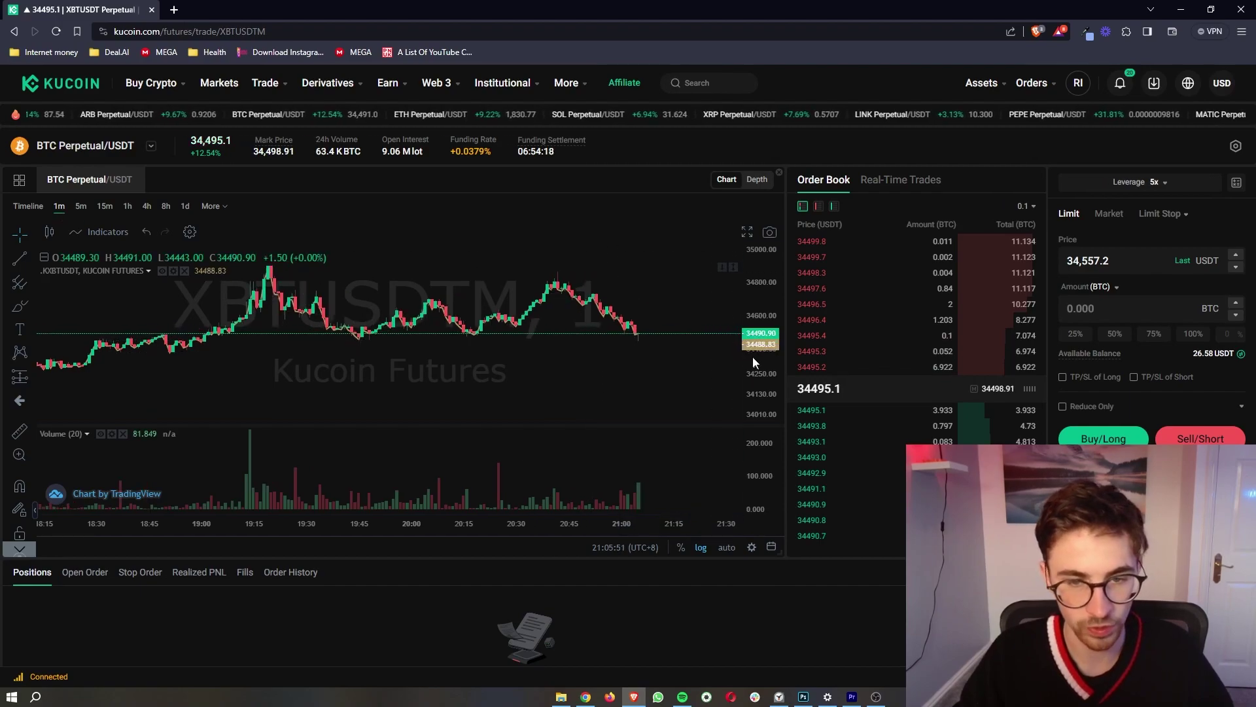
left_click_drag(753, 356, 752, 261)
scroll(649, 309, "up", 5)
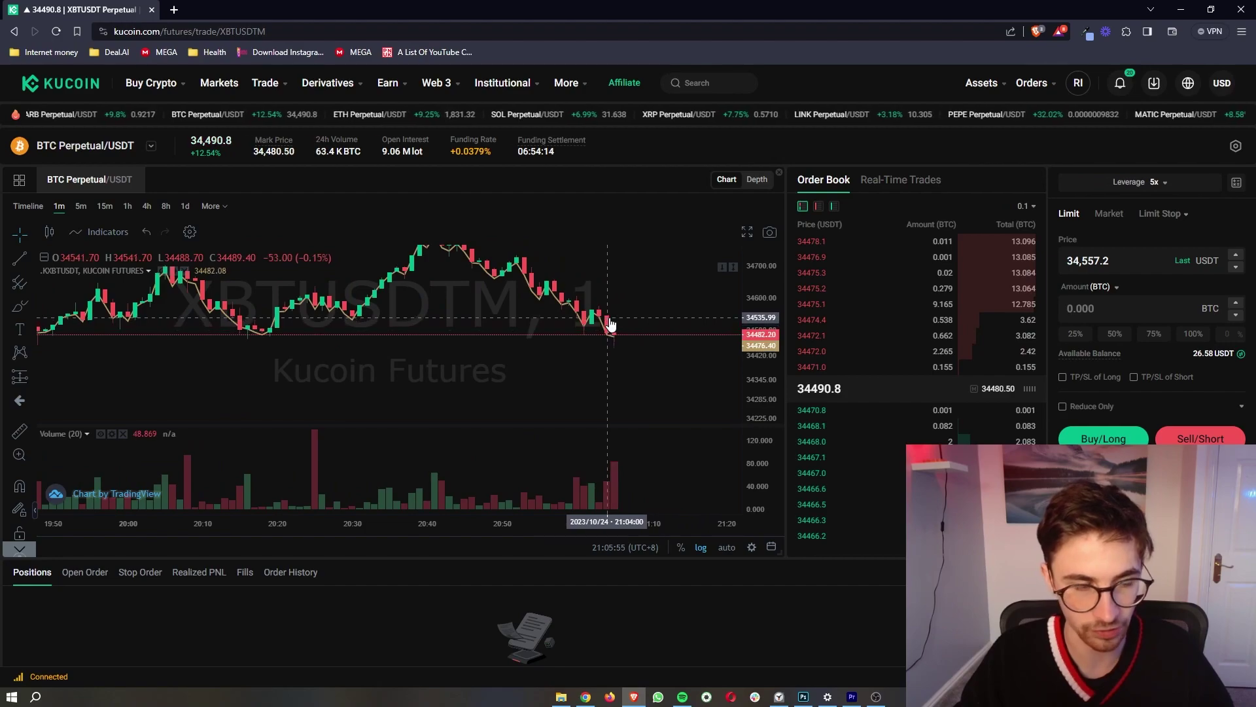
Compare the BTC chart in 1-hour candles, with the price scale compressed, against the 4-hour interval
left_click(127, 207)
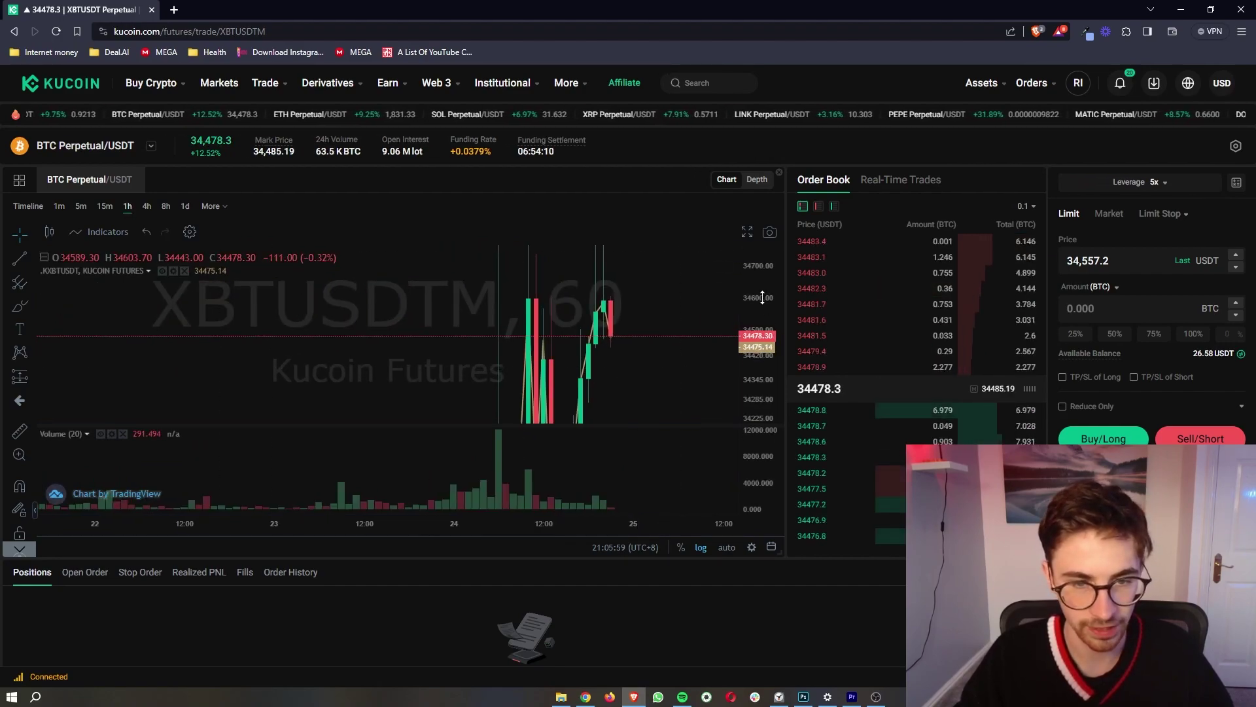
left_click_drag(762, 297, 761, 343)
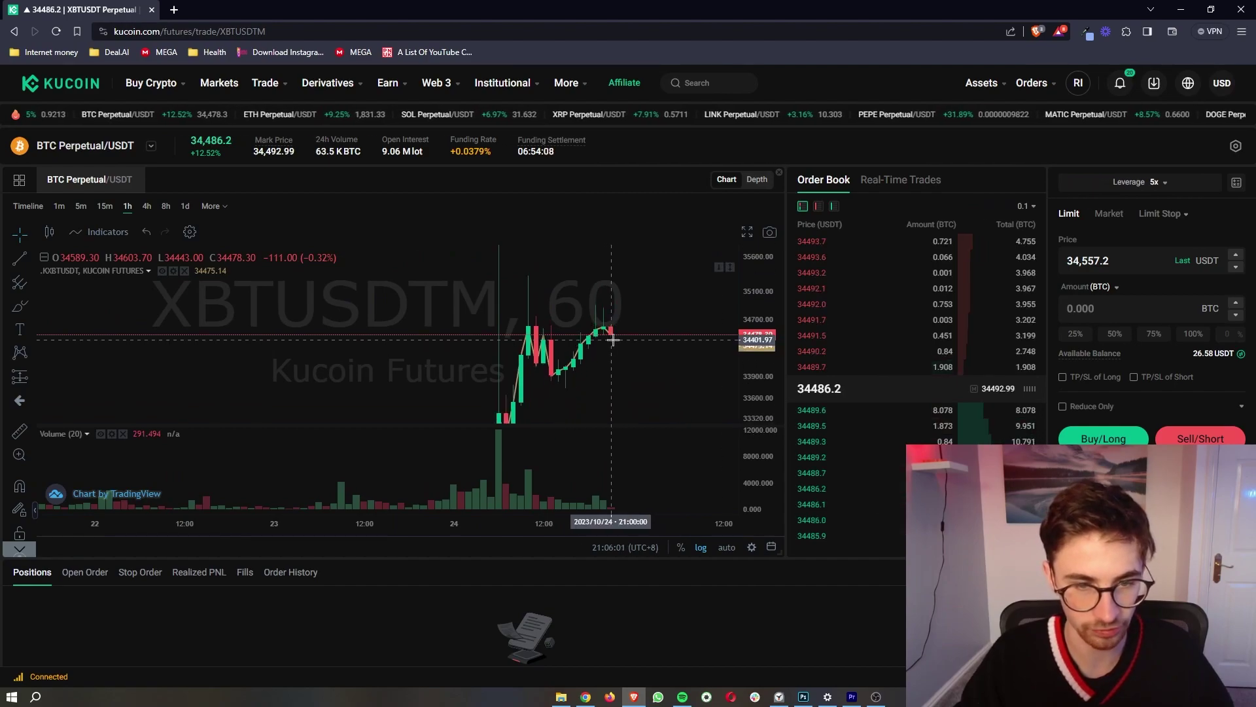
scroll(613, 339, "up", 3)
left_click(147, 207)
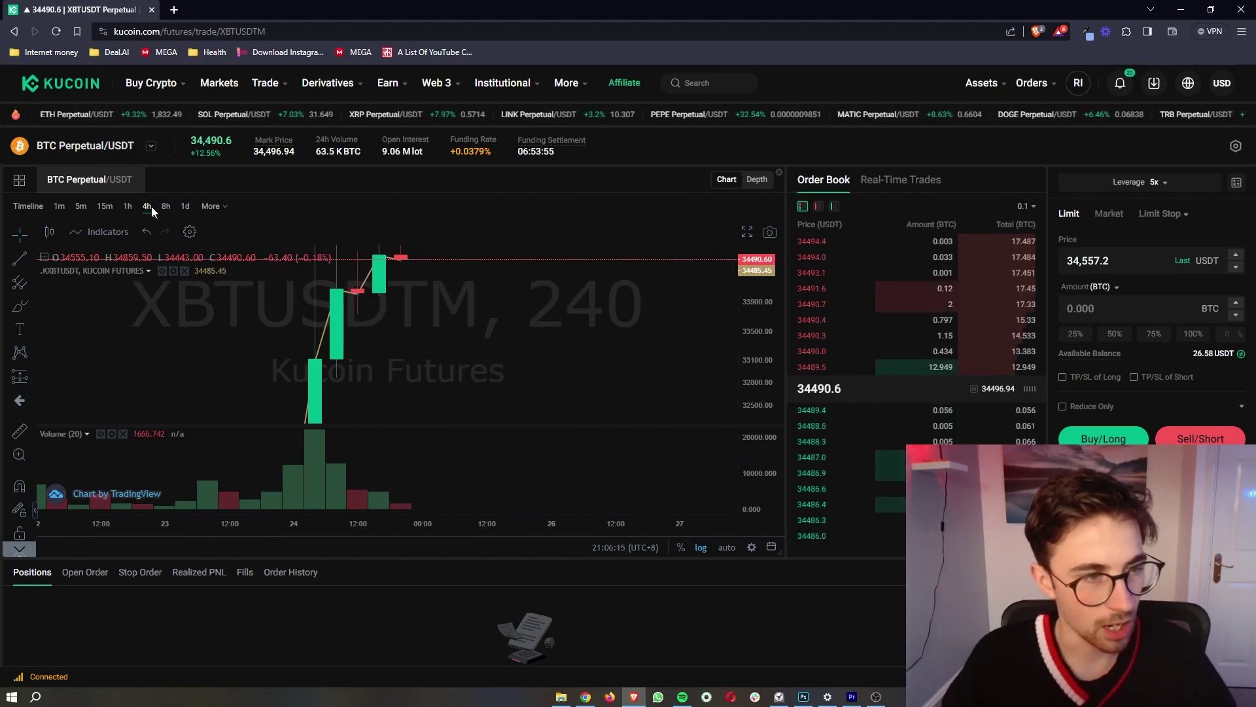
Return the BTC chart to the 1-hour interval, adjust its price scale and examine the earlier candles with their volume bars
left_click(129, 207)
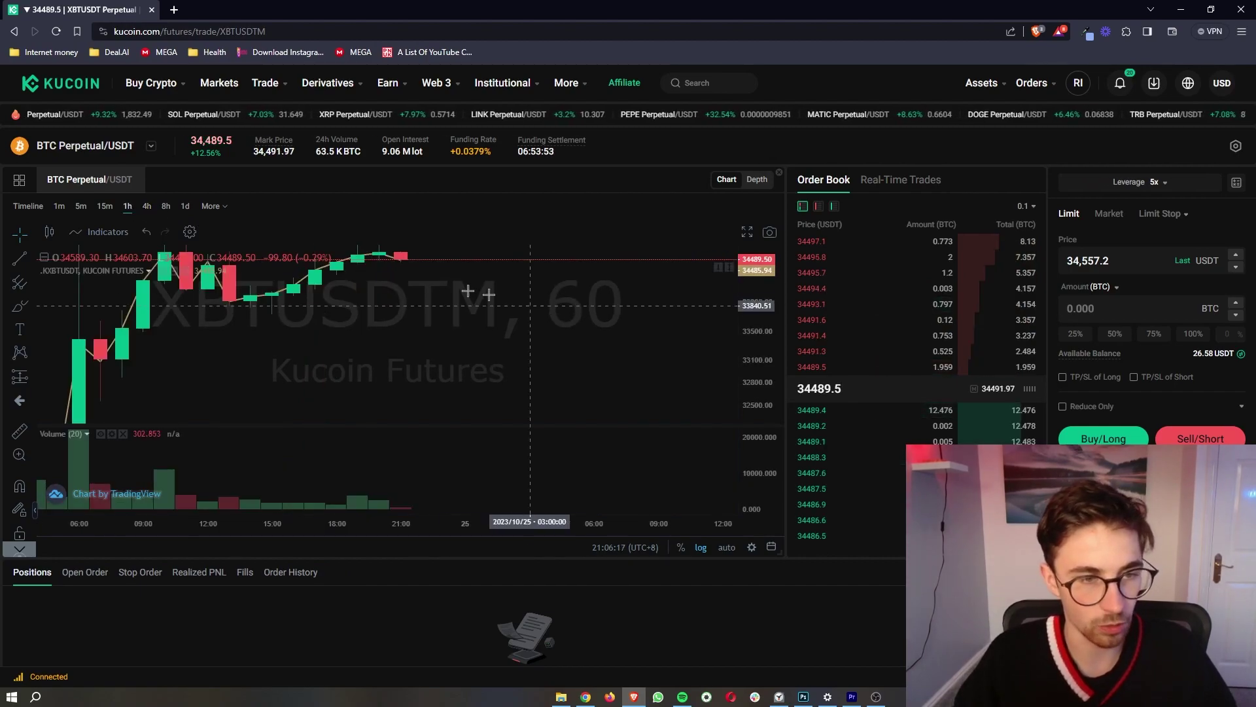
scroll(523, 295, "up", 3)
left_click_drag(774, 272, 758, 430)
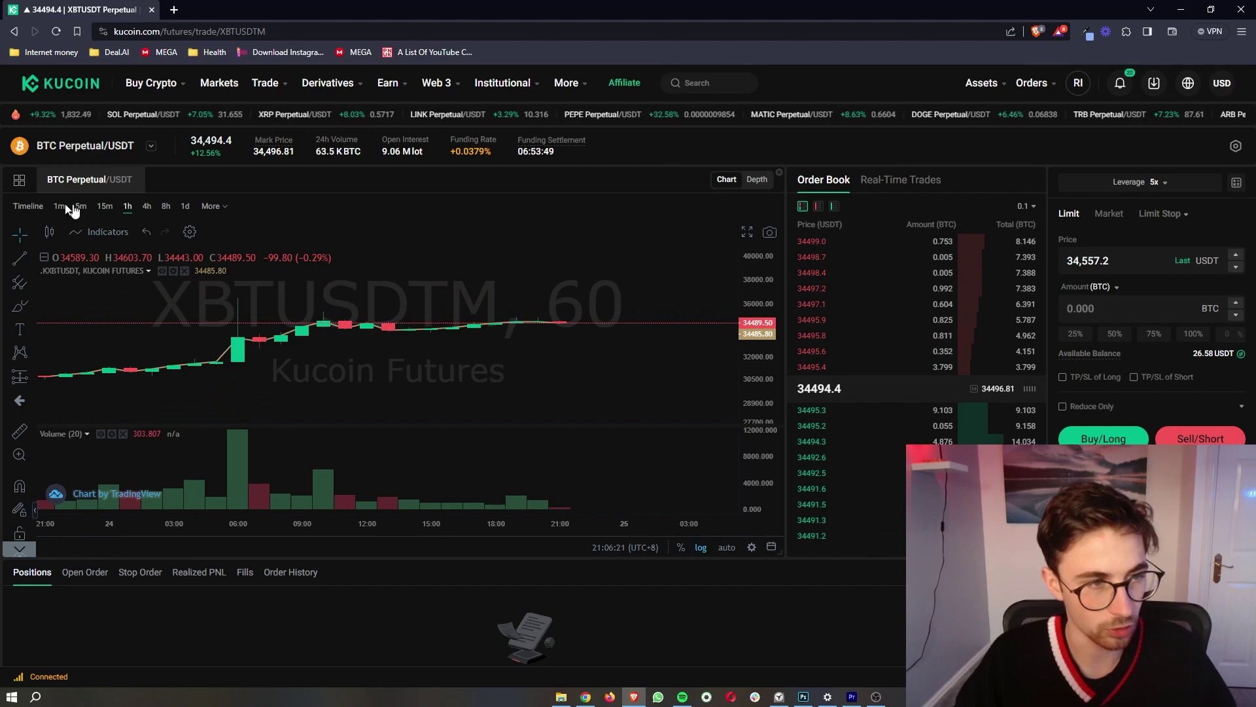
left_click_drag(745, 364, 757, 237)
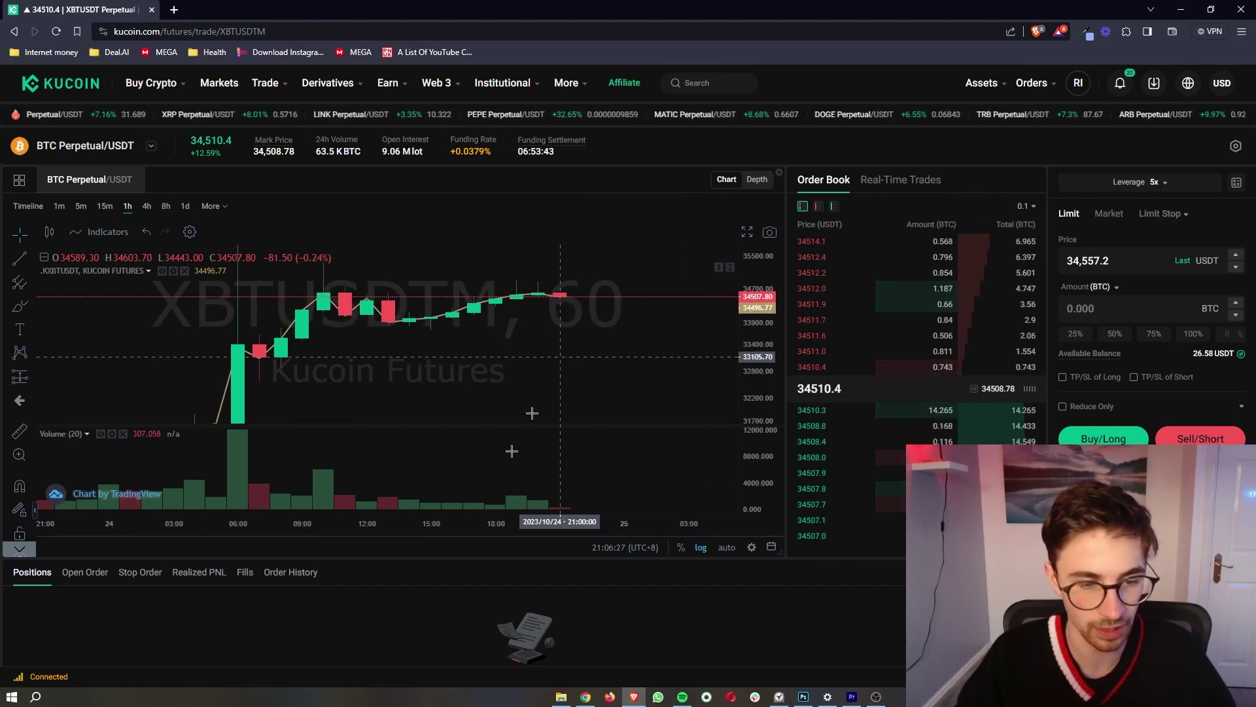
left_click_drag(235, 498, 468, 498)
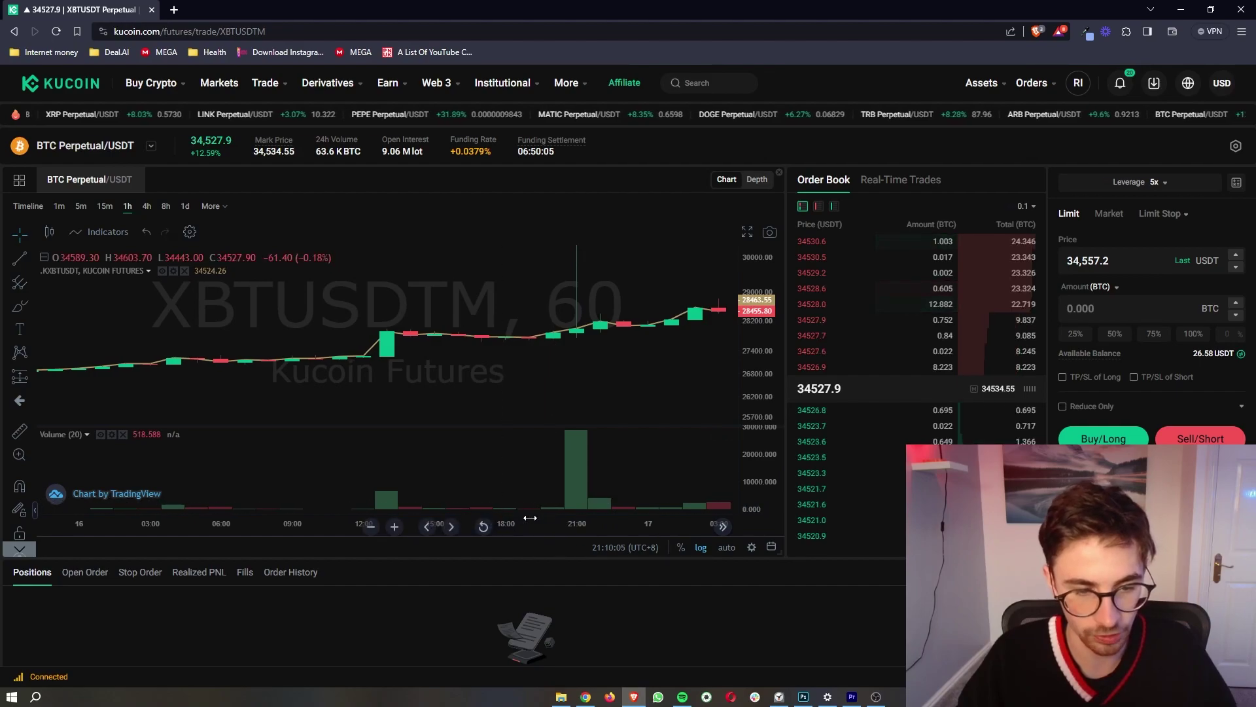
scroll(499, 394, "down", 3)
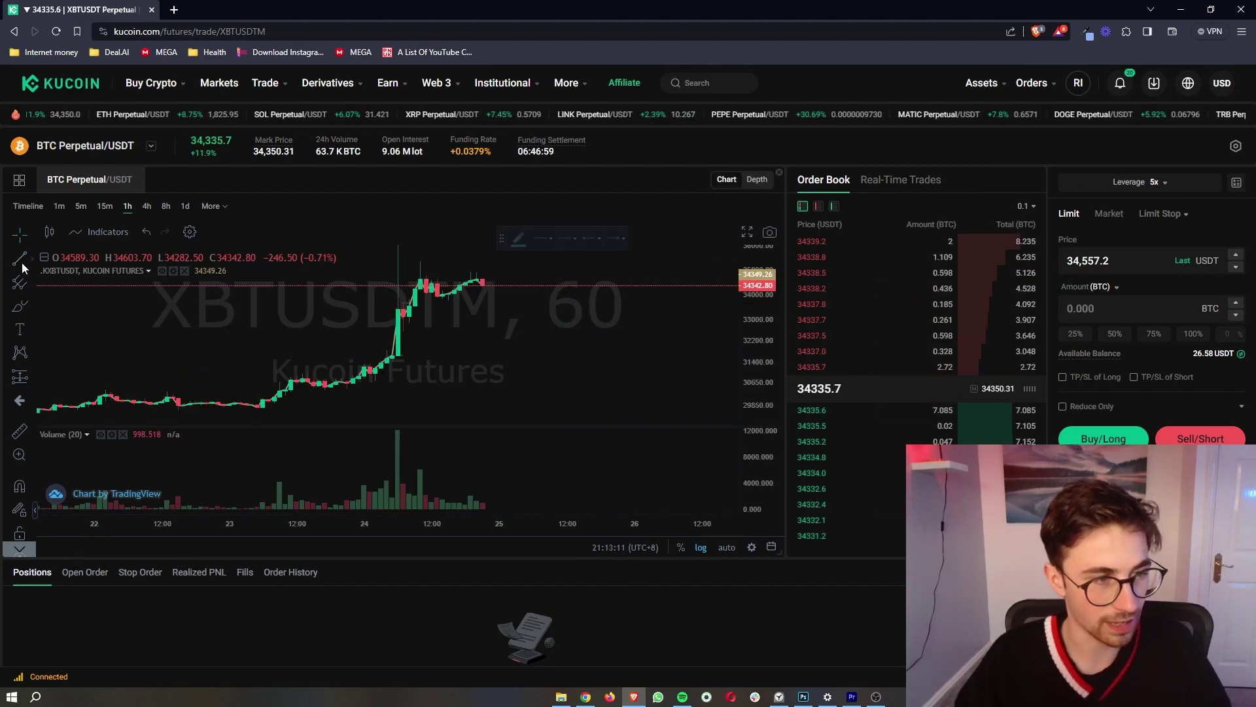
Draw a trend line below the price from about 29,730 on 2023/10/23 05:00 to about 33,088 on 2023/10/26 05:00
left_click(20, 259)
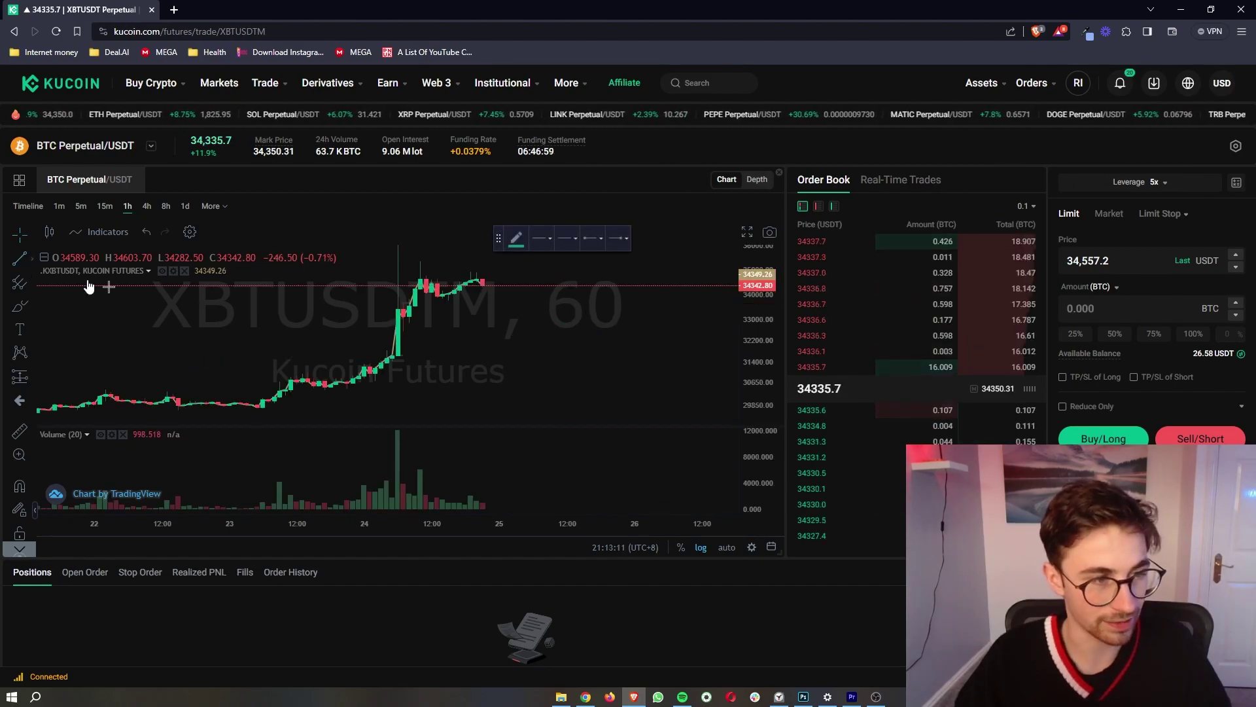
left_click(256, 409)
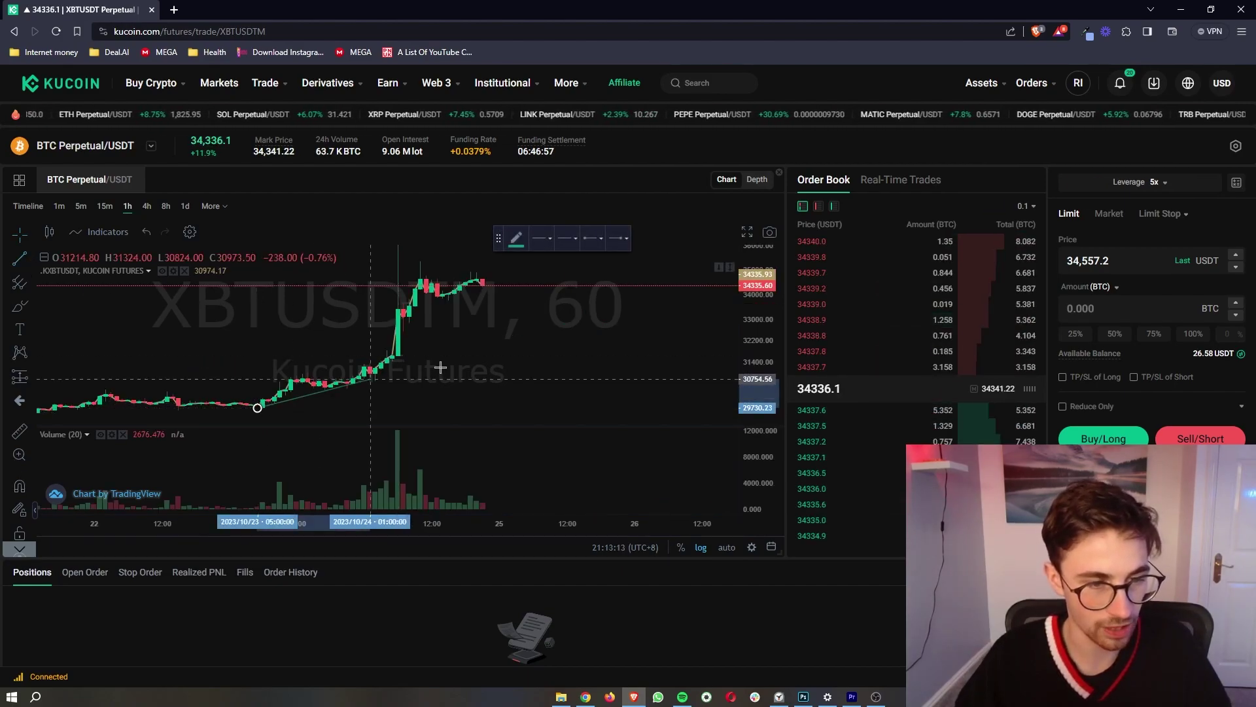
left_click(662, 317)
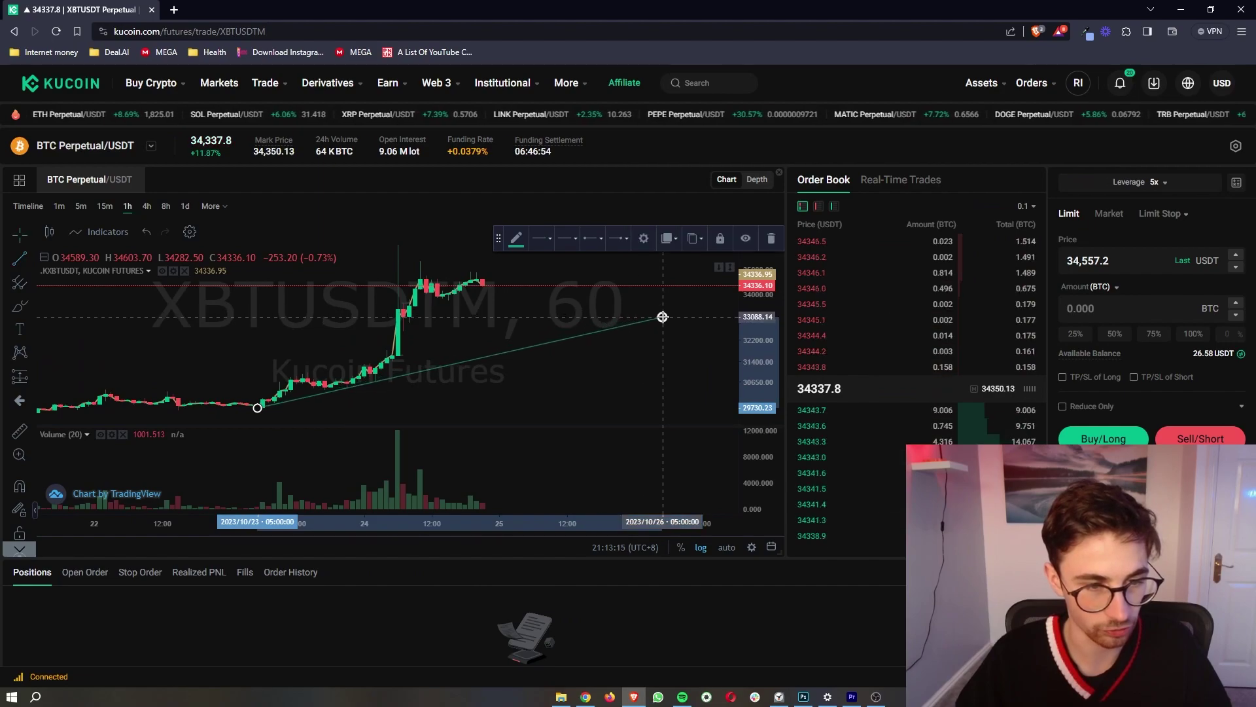
left_click(645, 409)
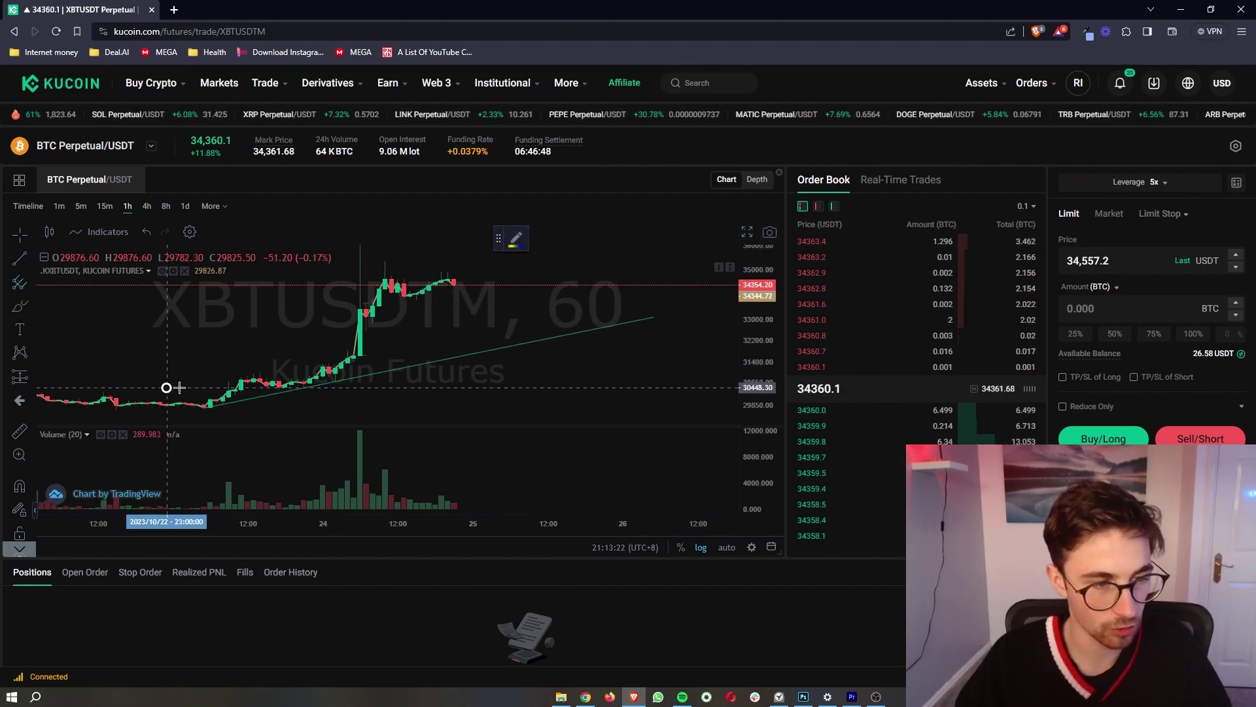
Try out a pitchfork drawing with an adjusted first anchor around the 2023/10/23 price rise, and delete it
left_click(184, 356)
left_click(228, 397)
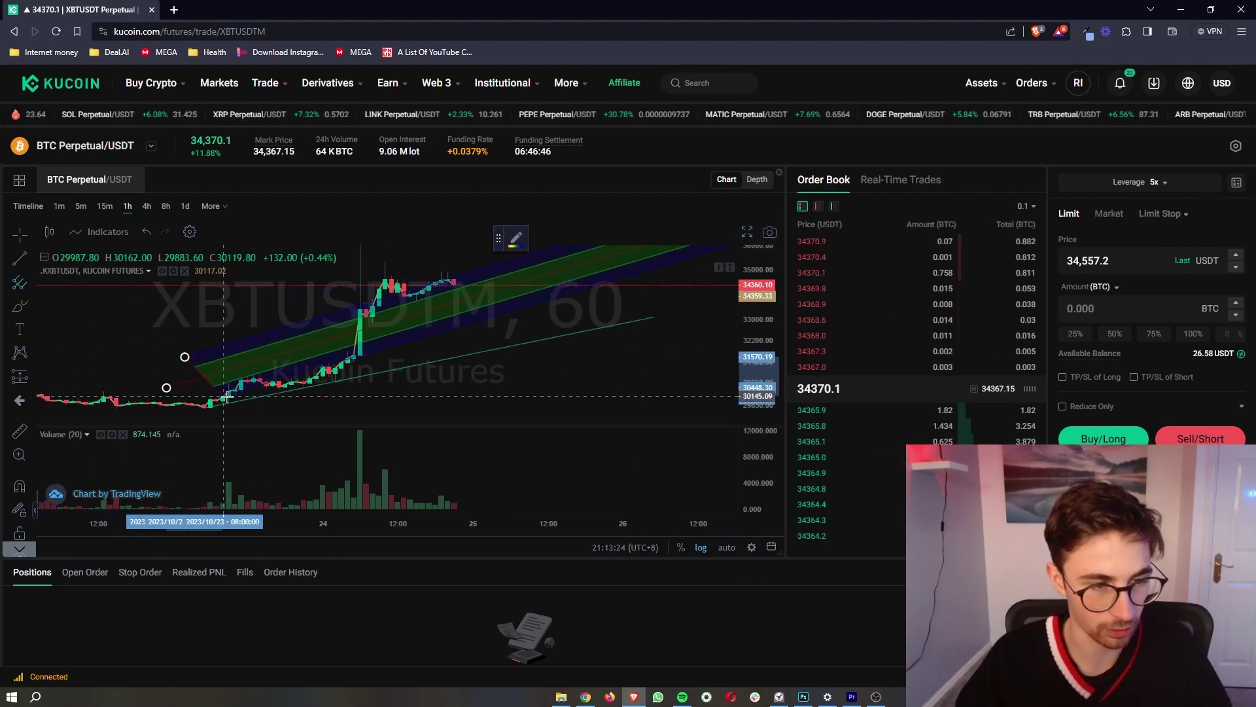
left_click_drag(166, 387, 171, 391)
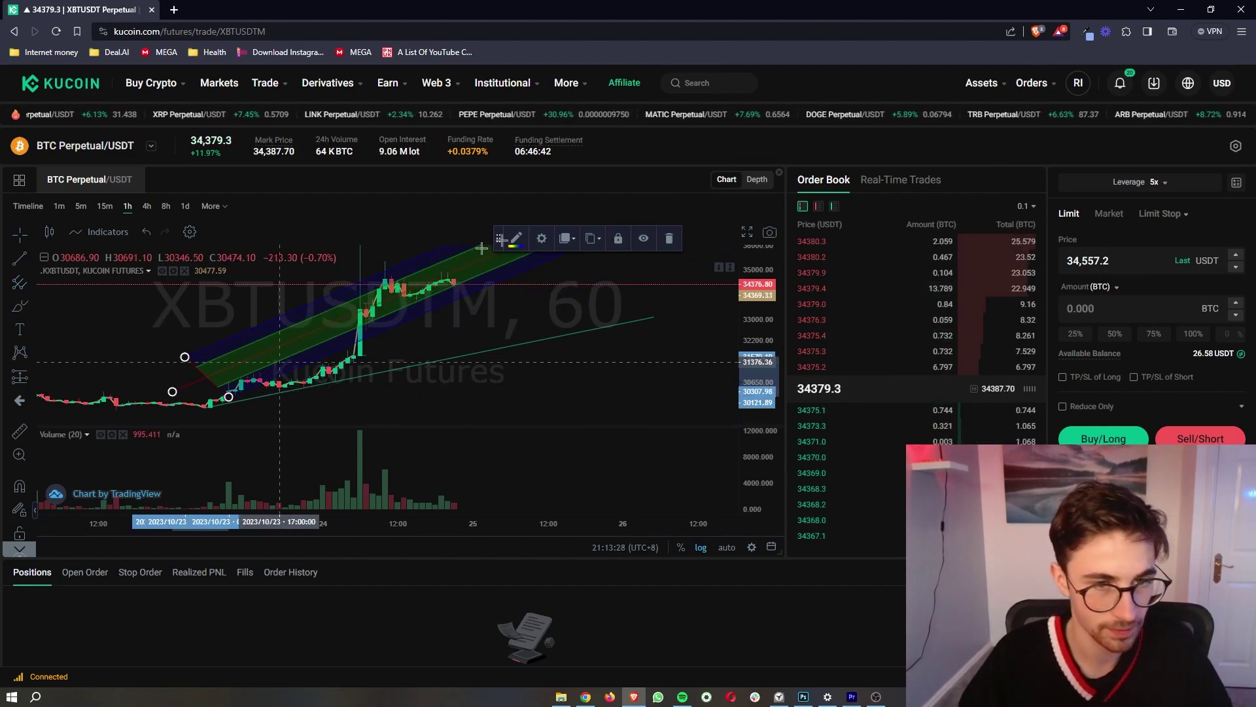
left_click(667, 239)
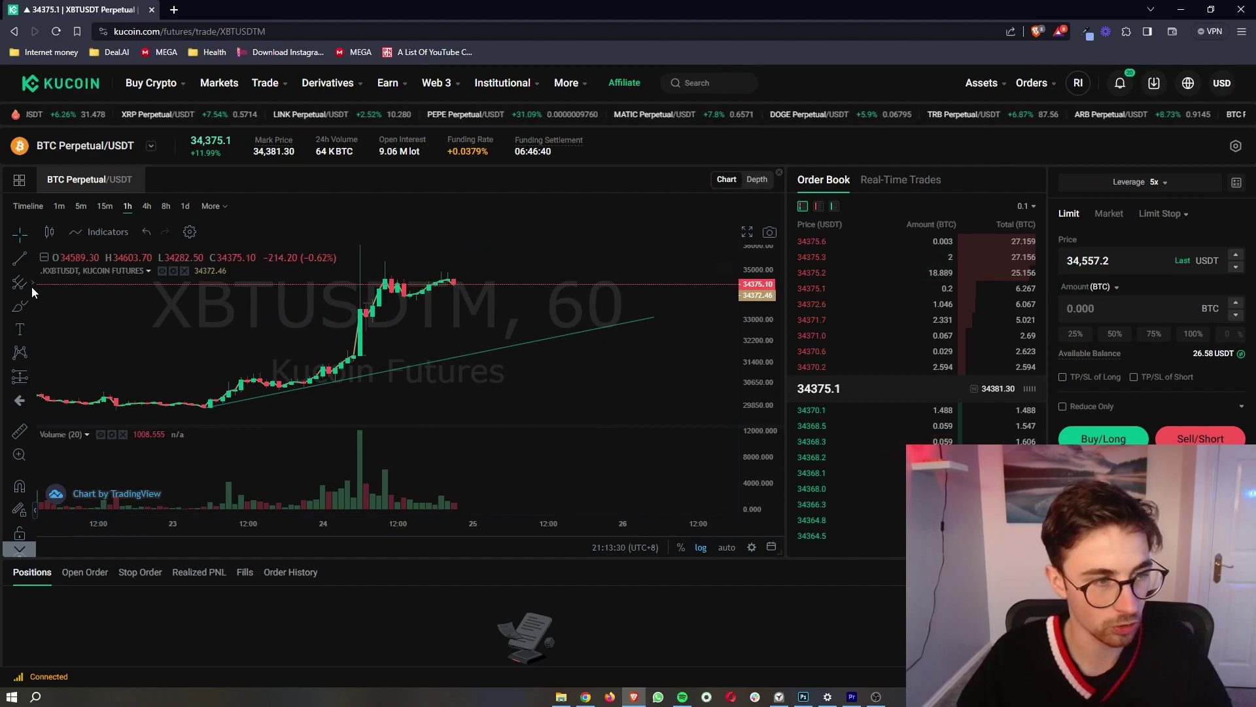
Search the chart indicators for macd and add the MACD indicator below the BTC price chart
left_click(31, 287)
scroll(95, 317, "down", 5)
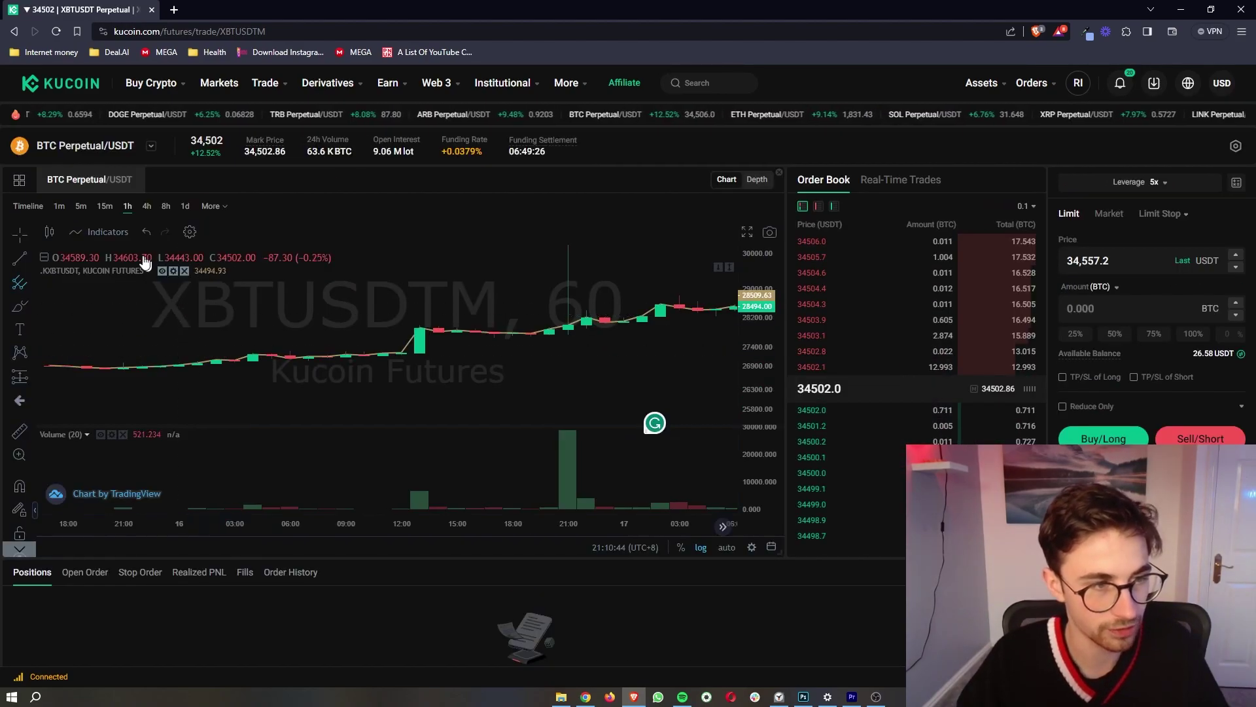
left_click(115, 233)
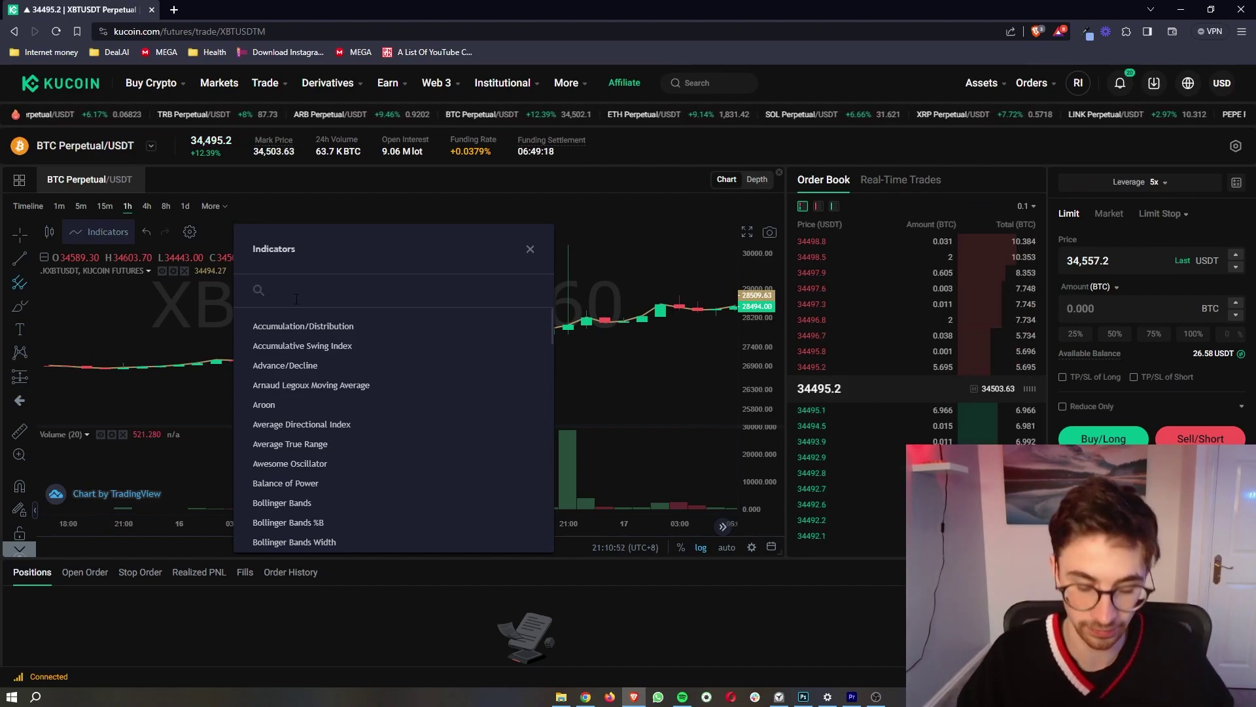
type("macd")
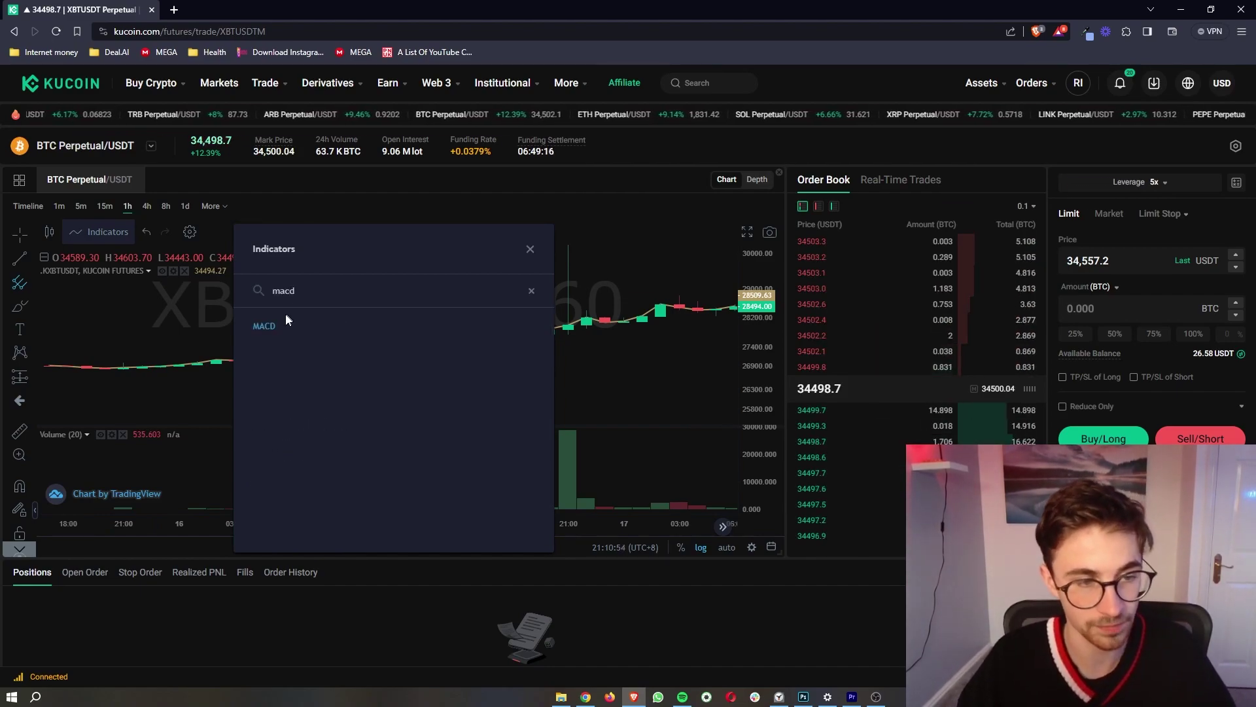
left_click(280, 325)
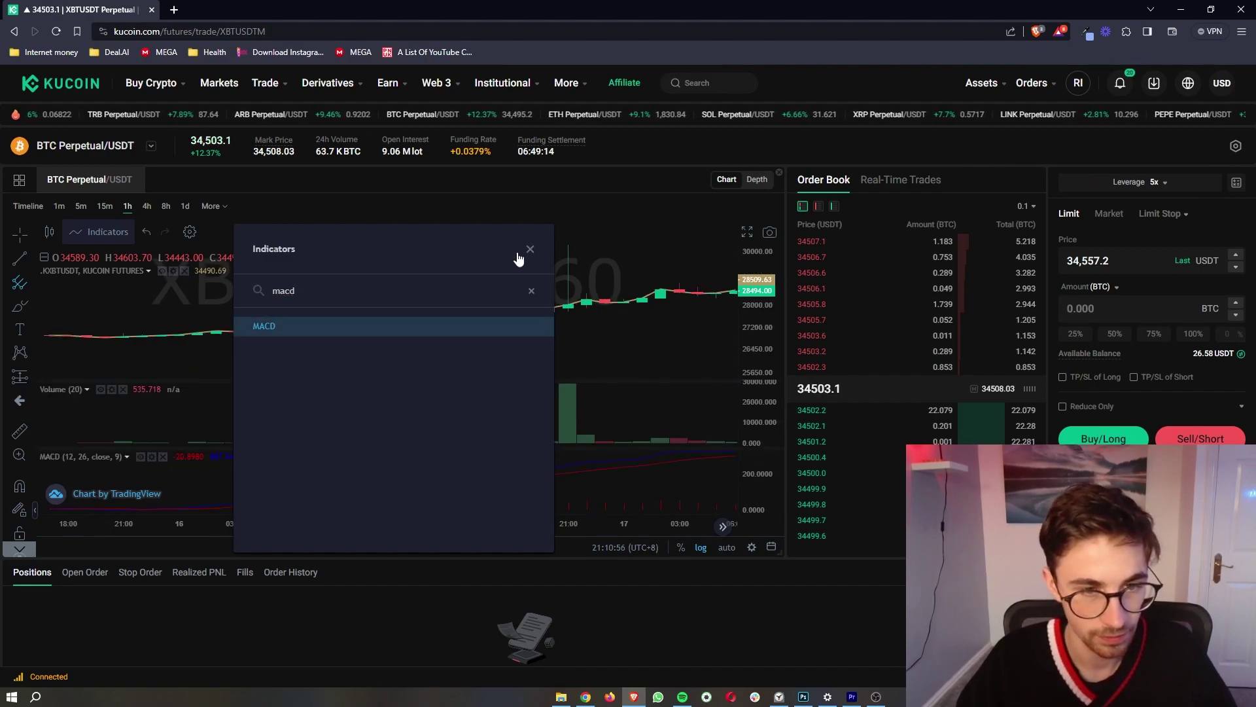
left_click(529, 249)
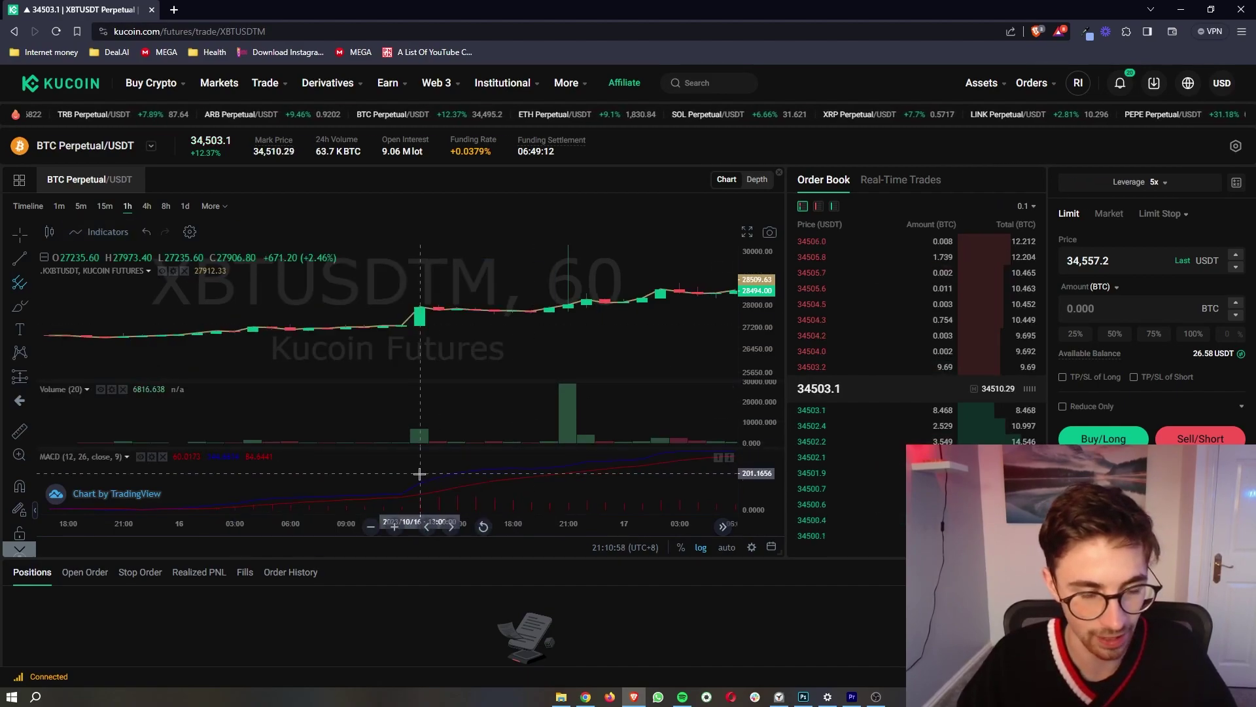
Review the MACD input and style settings, recolour its histogram orange, and remove the indicator from the chart
left_click(151, 458)
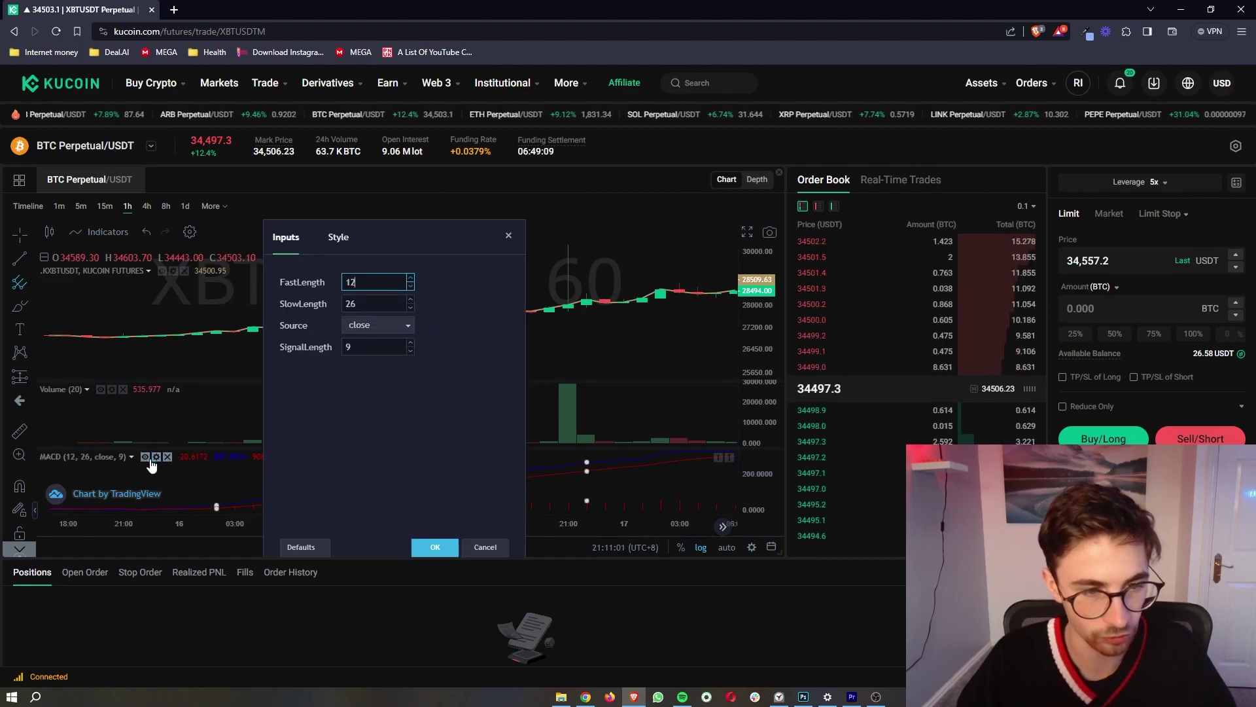
left_click(339, 237)
left_click(296, 240)
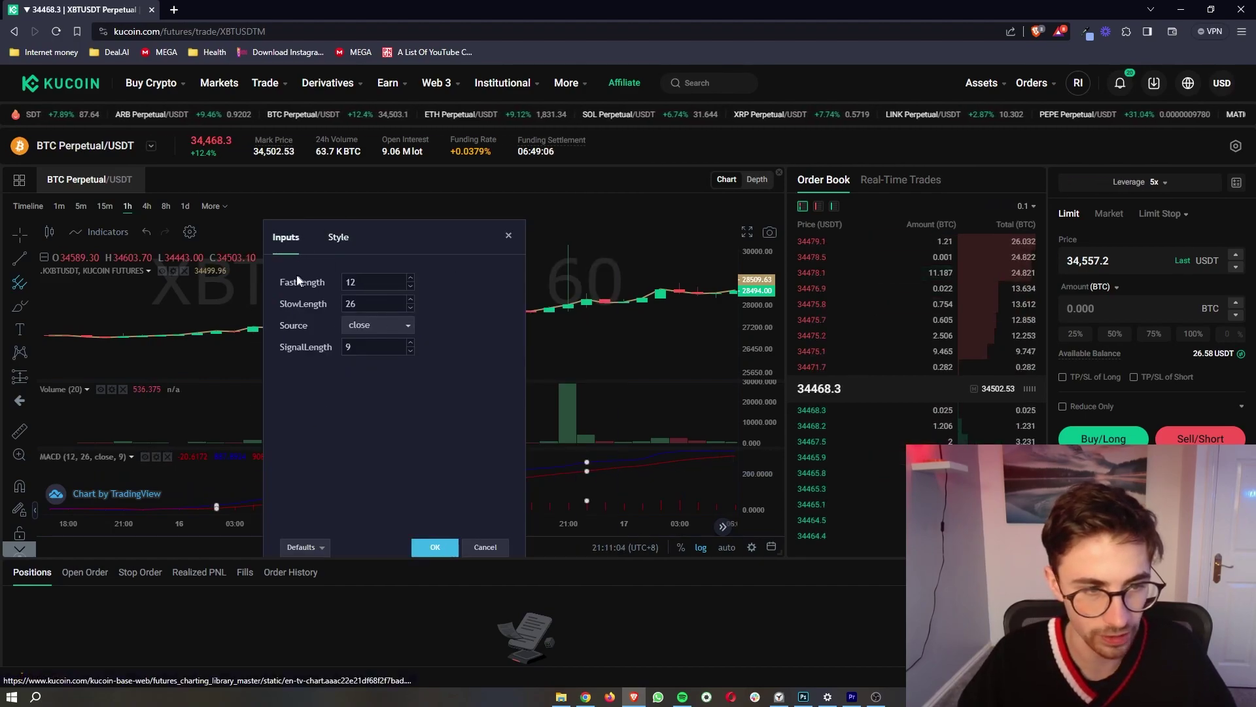
left_click(335, 250)
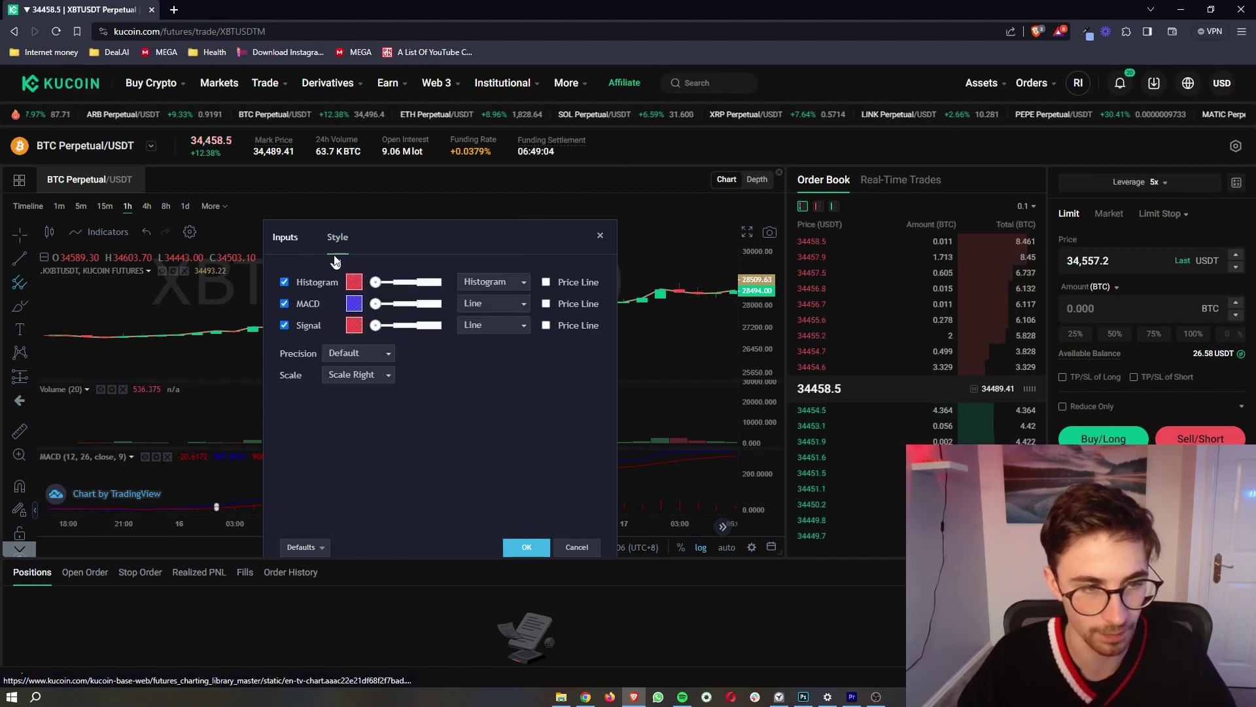
left_click(355, 283)
left_click(379, 317)
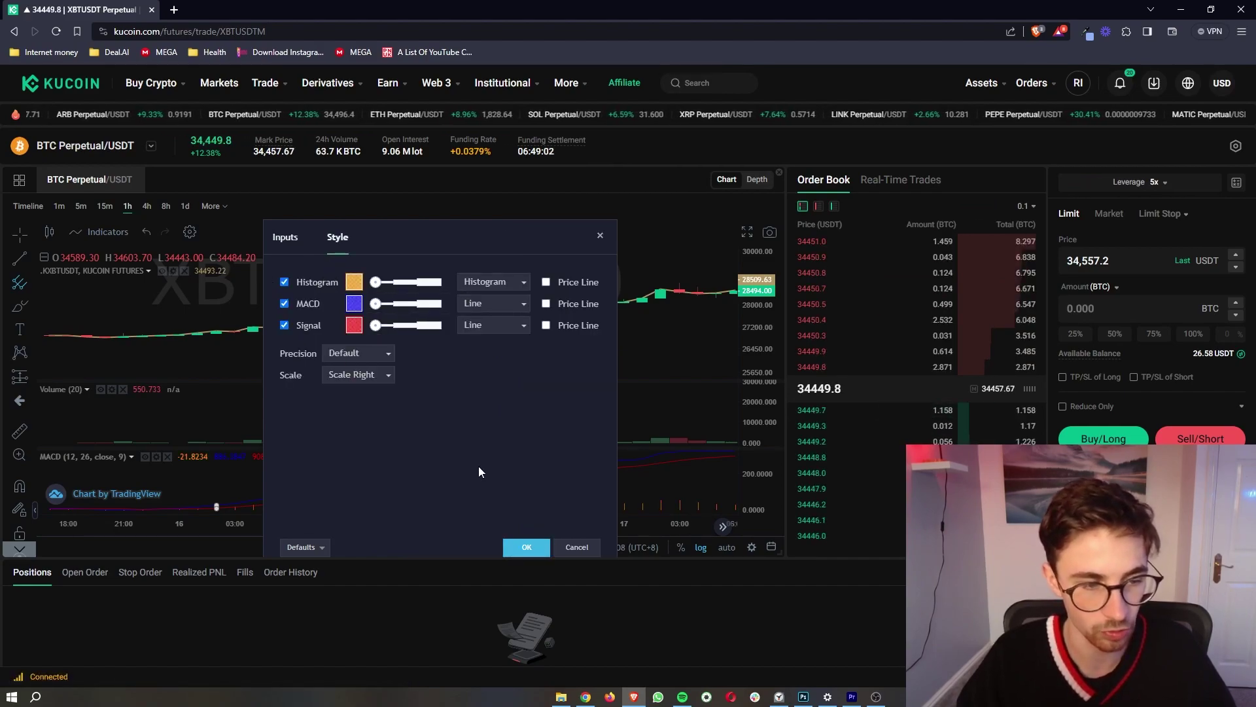
left_click(520, 547)
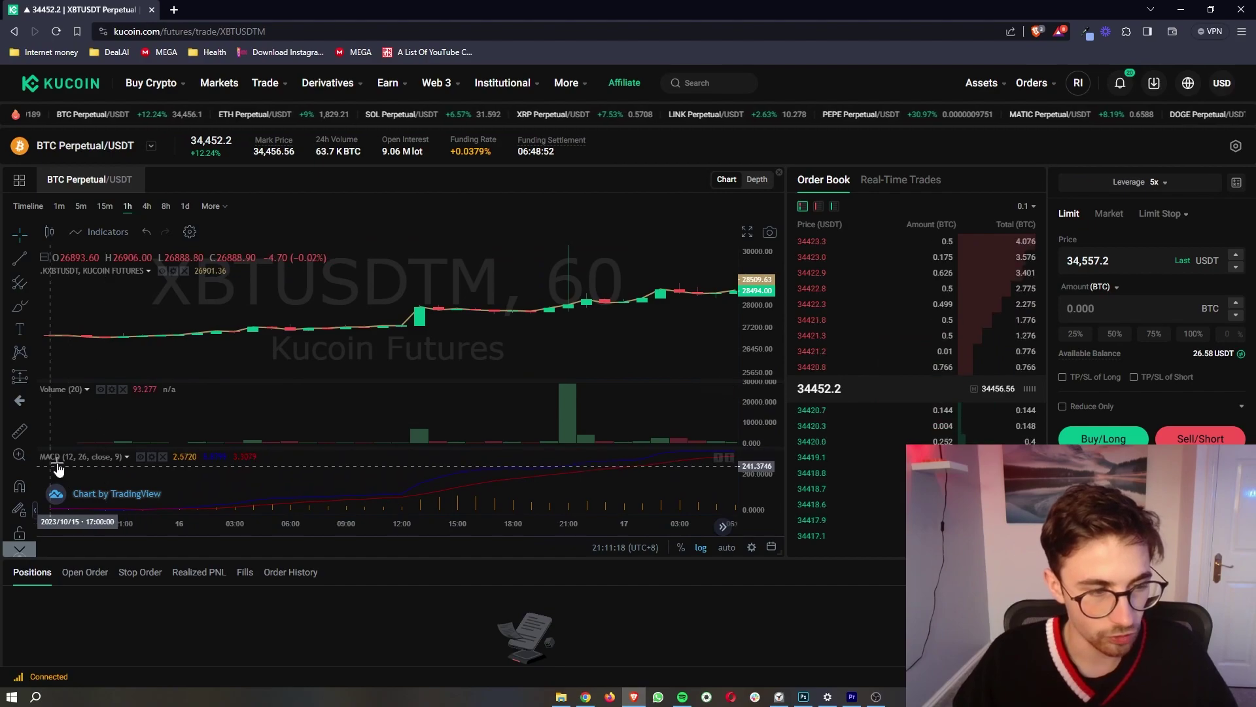
left_click(162, 456)
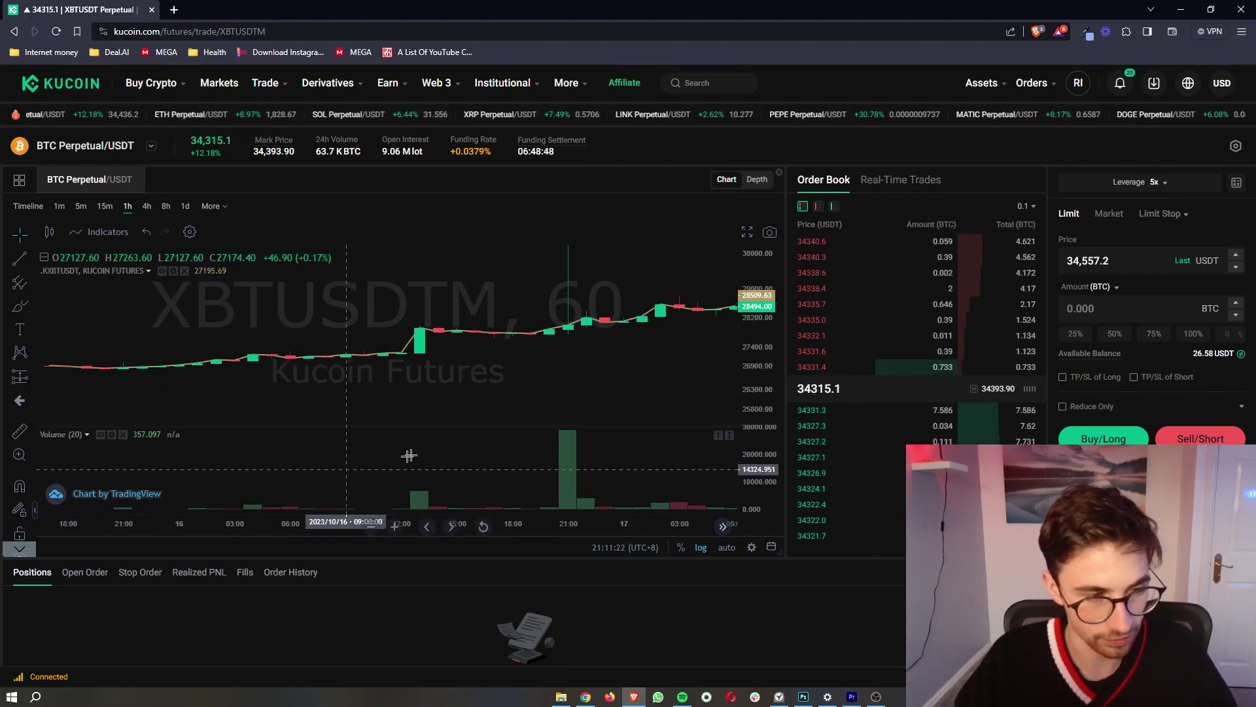
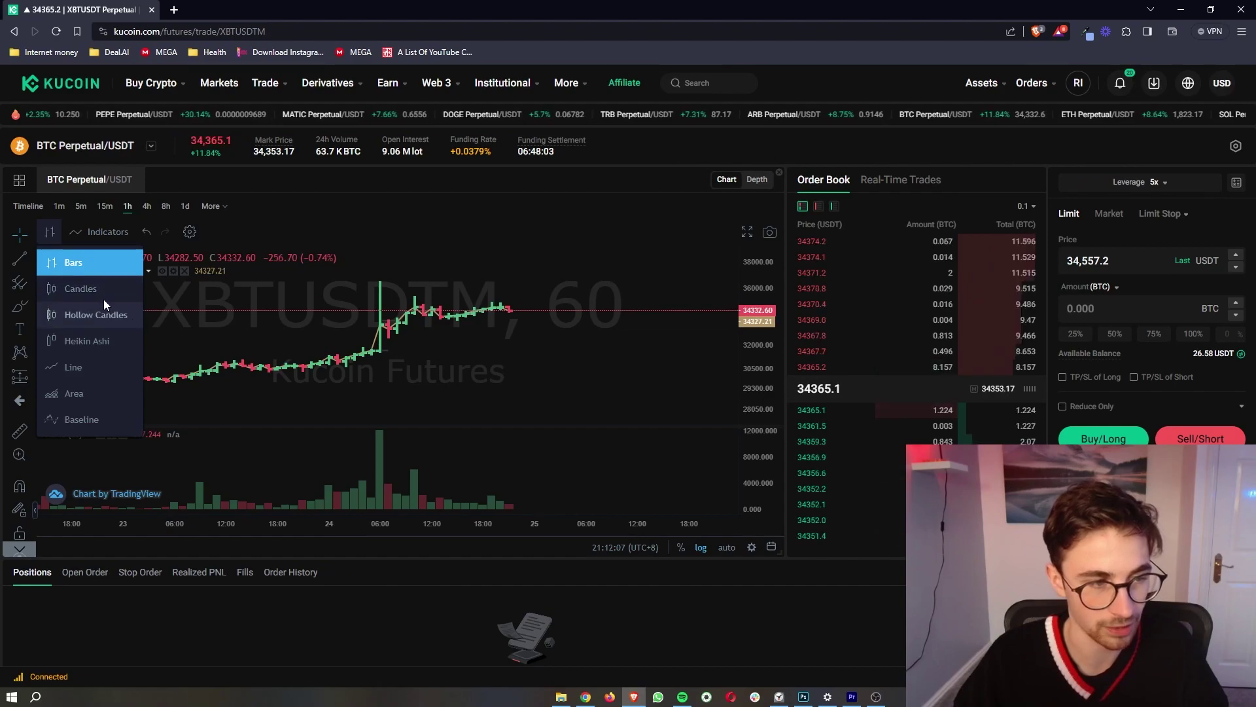
Show the BTC chart as a line and examine the price history back to August 2023
left_click_drag(325, 350, 524, 308)
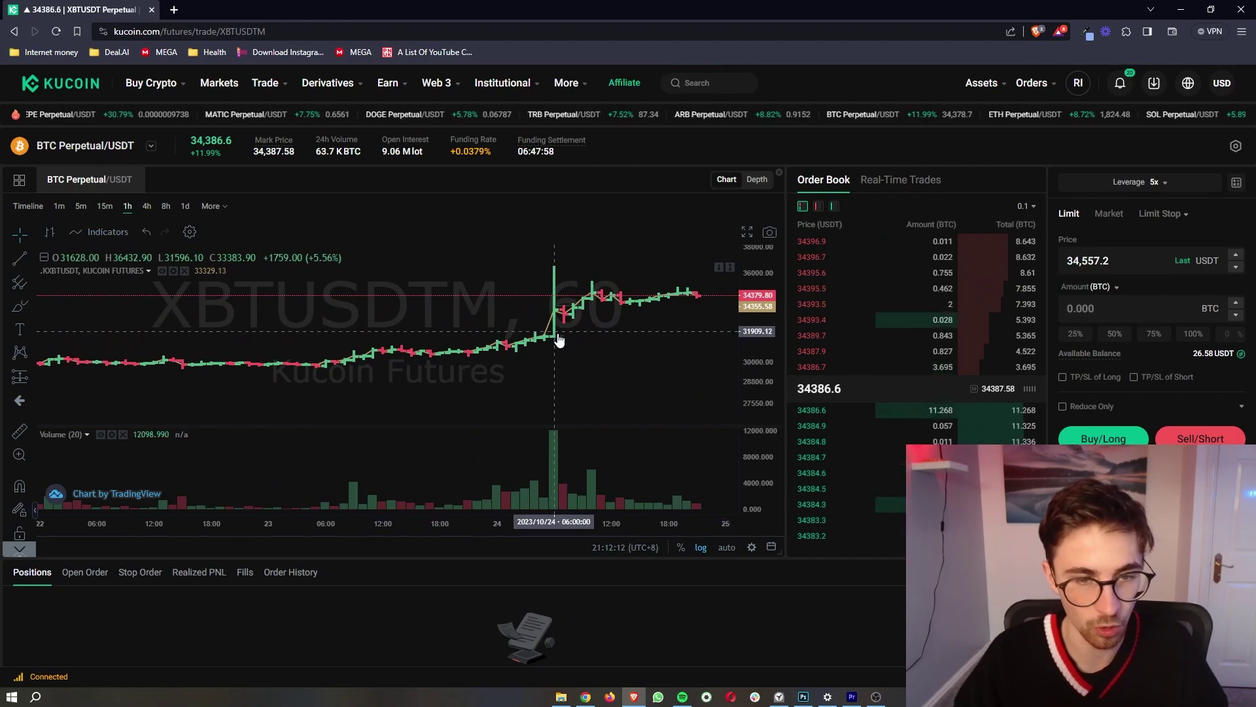
left_click(51, 232)
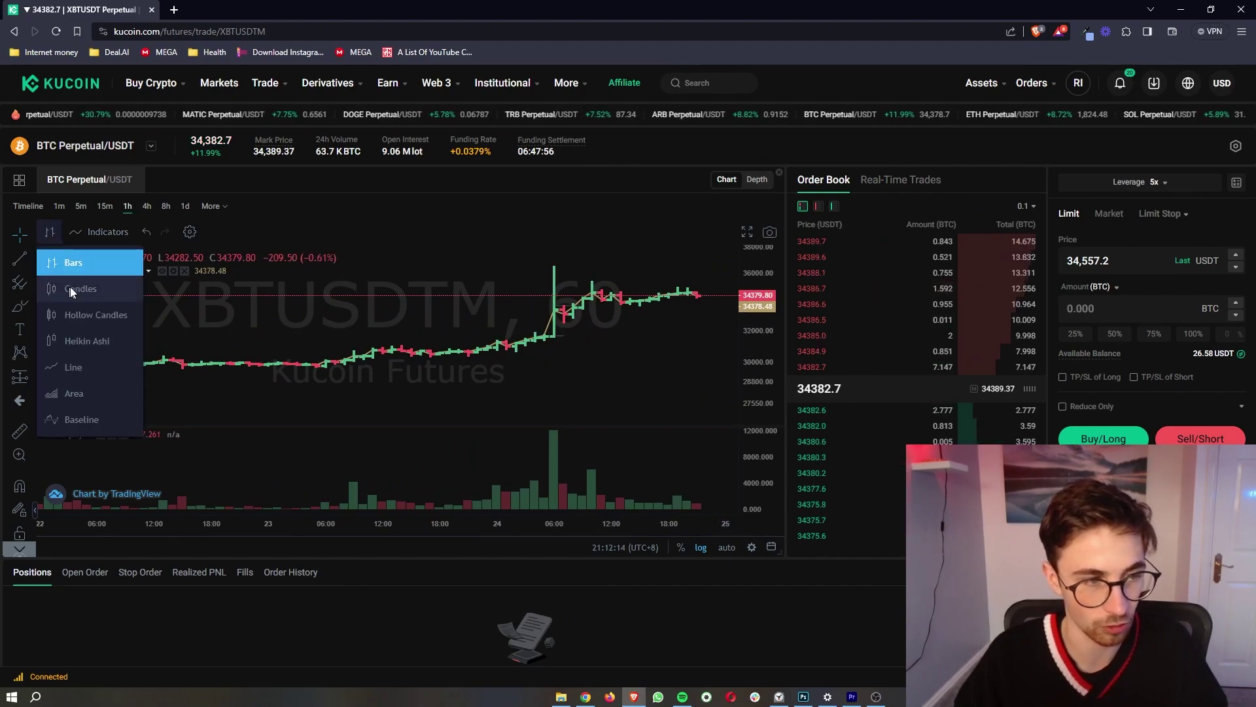
left_click(94, 367)
scroll(373, 327, "down", 5)
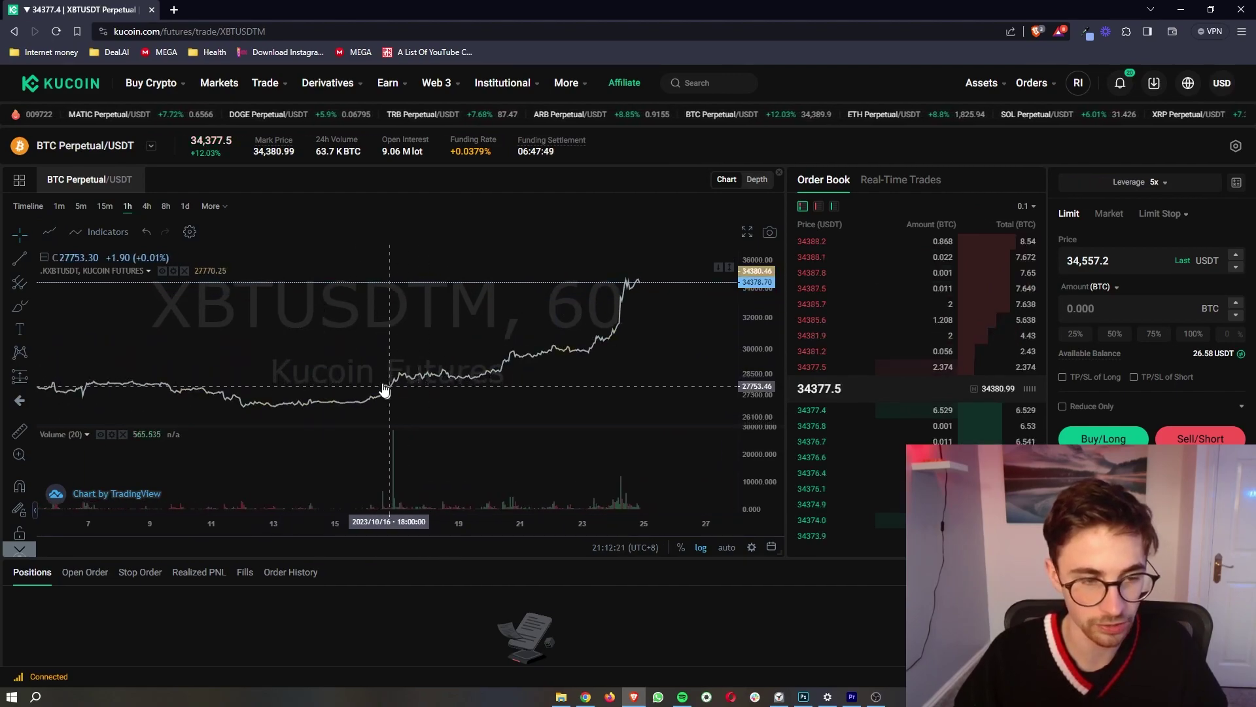
scroll(386, 366, "down", 3)
scroll(447, 392, "down", 3)
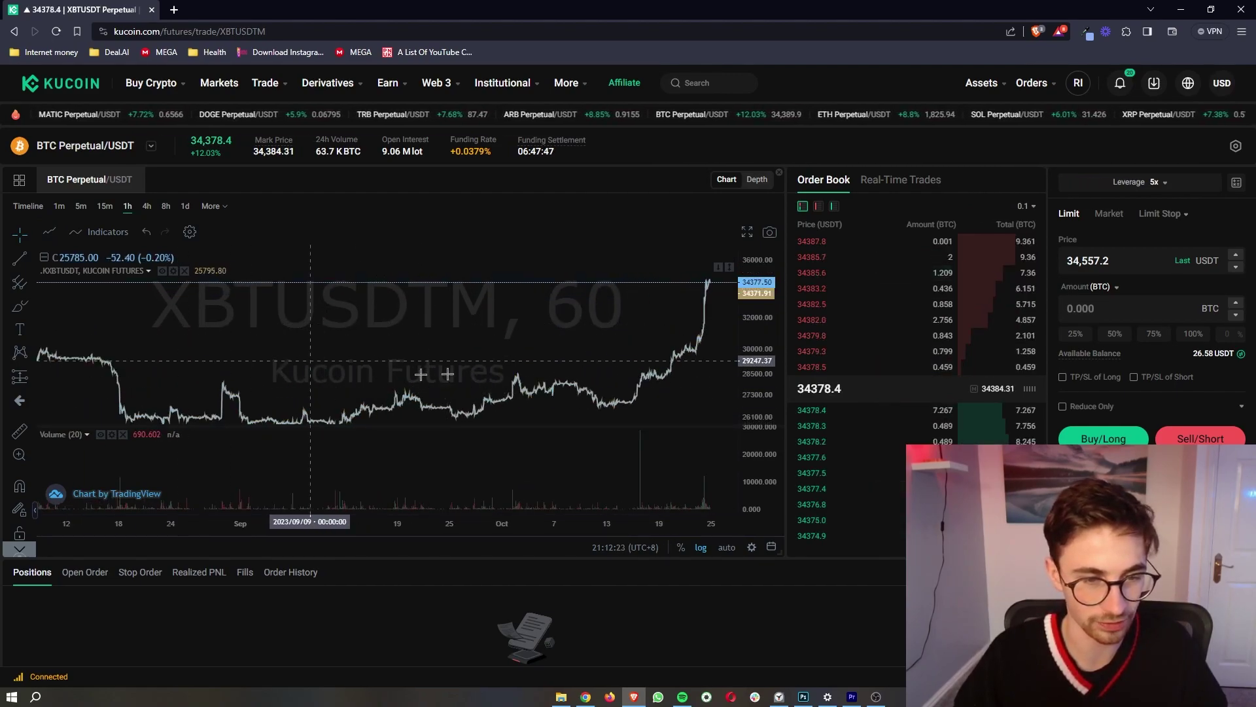
left_click_drag(447, 392, 401, 365)
scroll(556, 375, "up", 2)
scroll(557, 375, "up", 5)
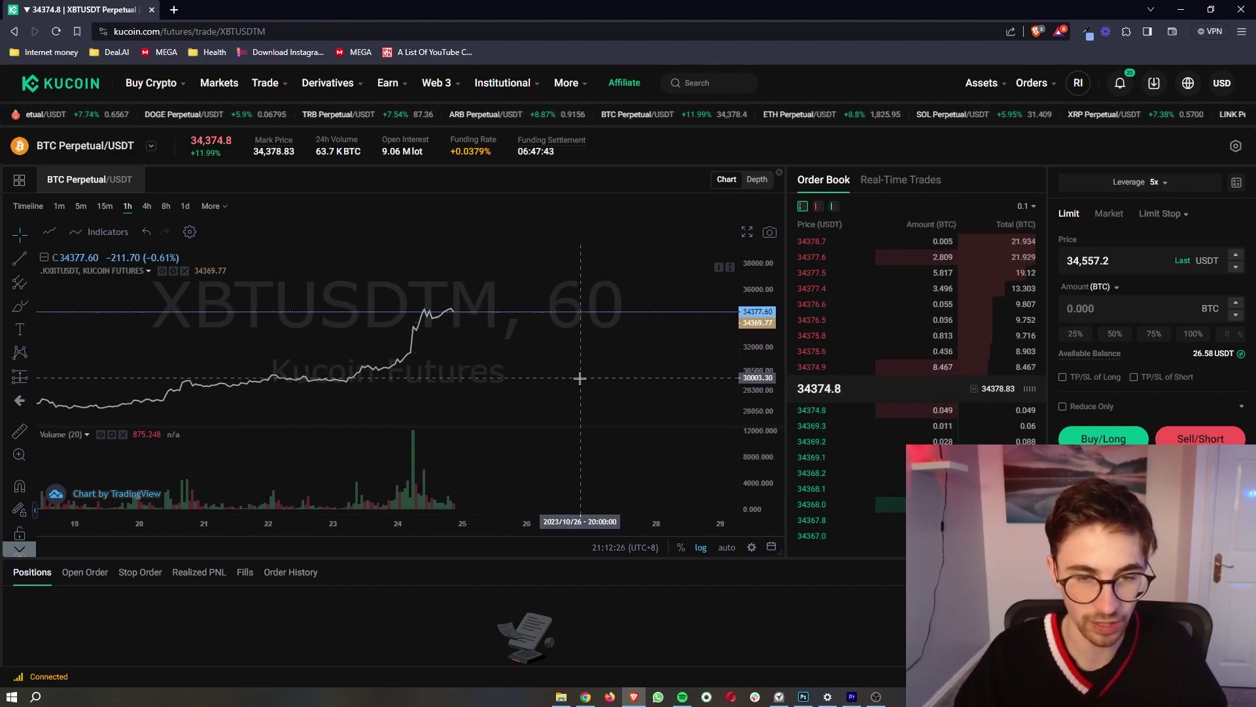
left_click_drag(519, 356, 564, 356)
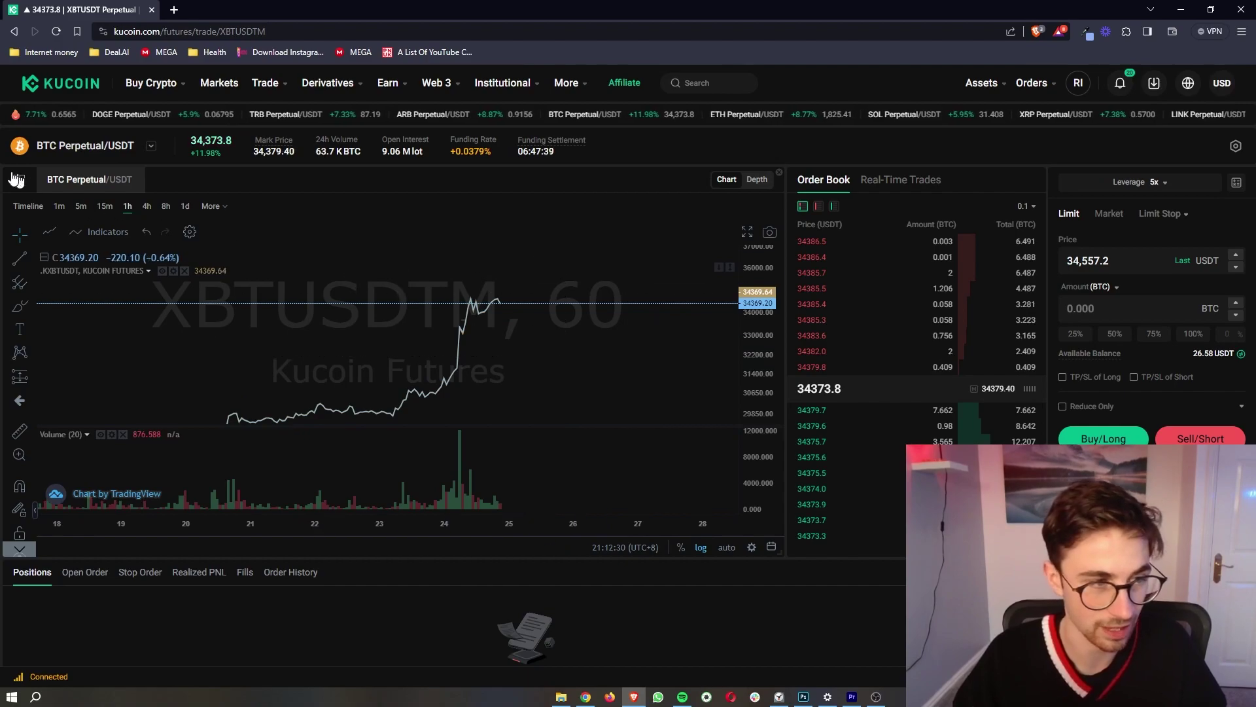
Set the BTC chart style to candles and bring the price rise of 24 October into closer view
left_click(49, 232)
left_click(79, 289)
left_click_drag(402, 316, 476, 317)
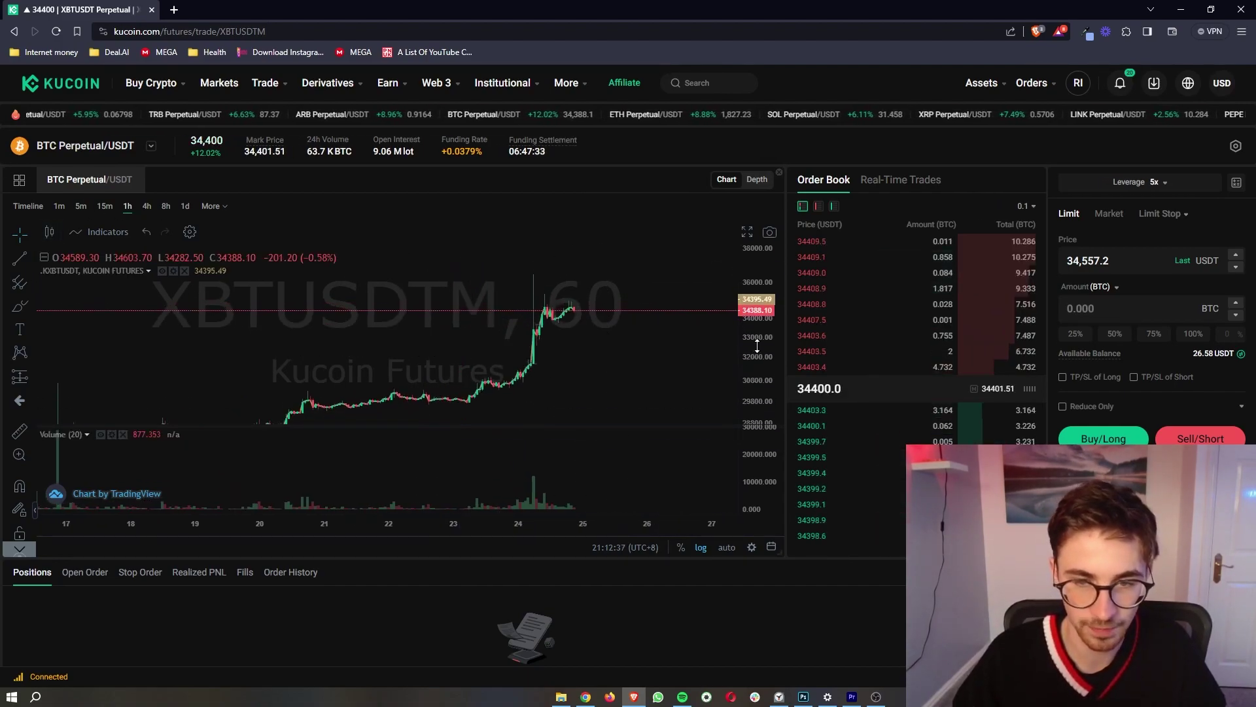
scroll(580, 316, "up", 4)
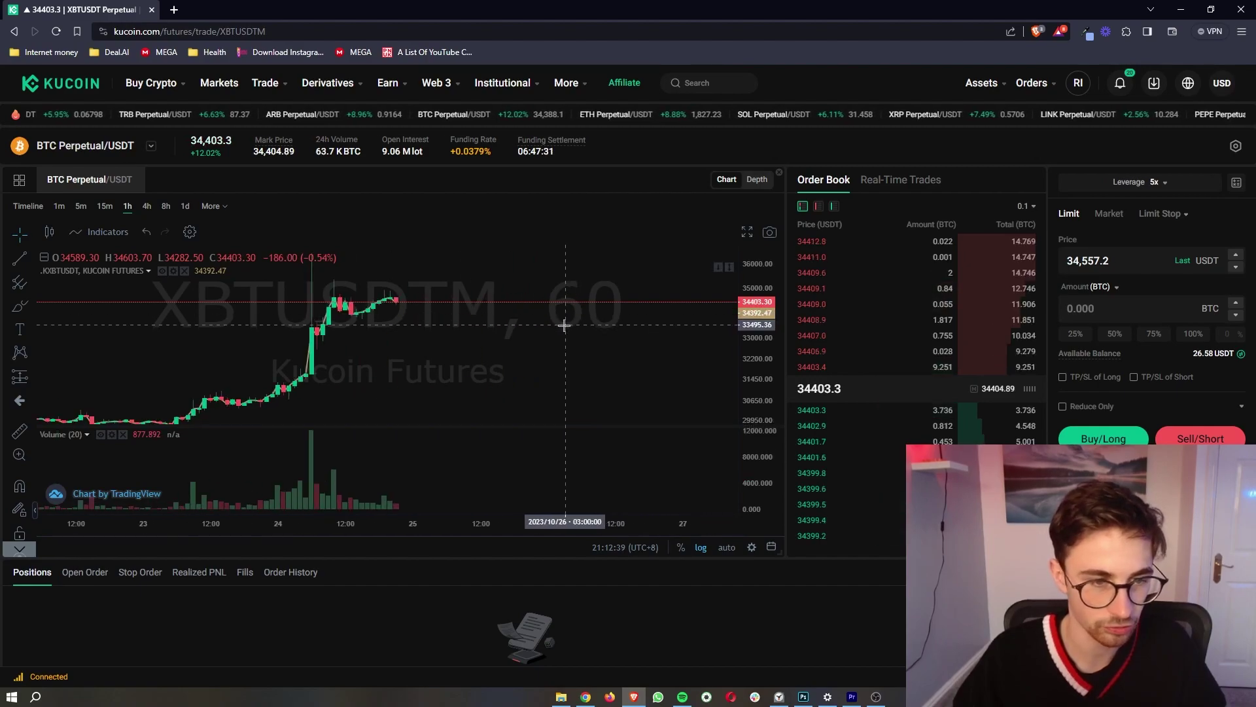
In the chart's style settings, colour the falling candles orange and the rising candles magenta
scroll(458, 294, "down", 3)
left_click(189, 199)
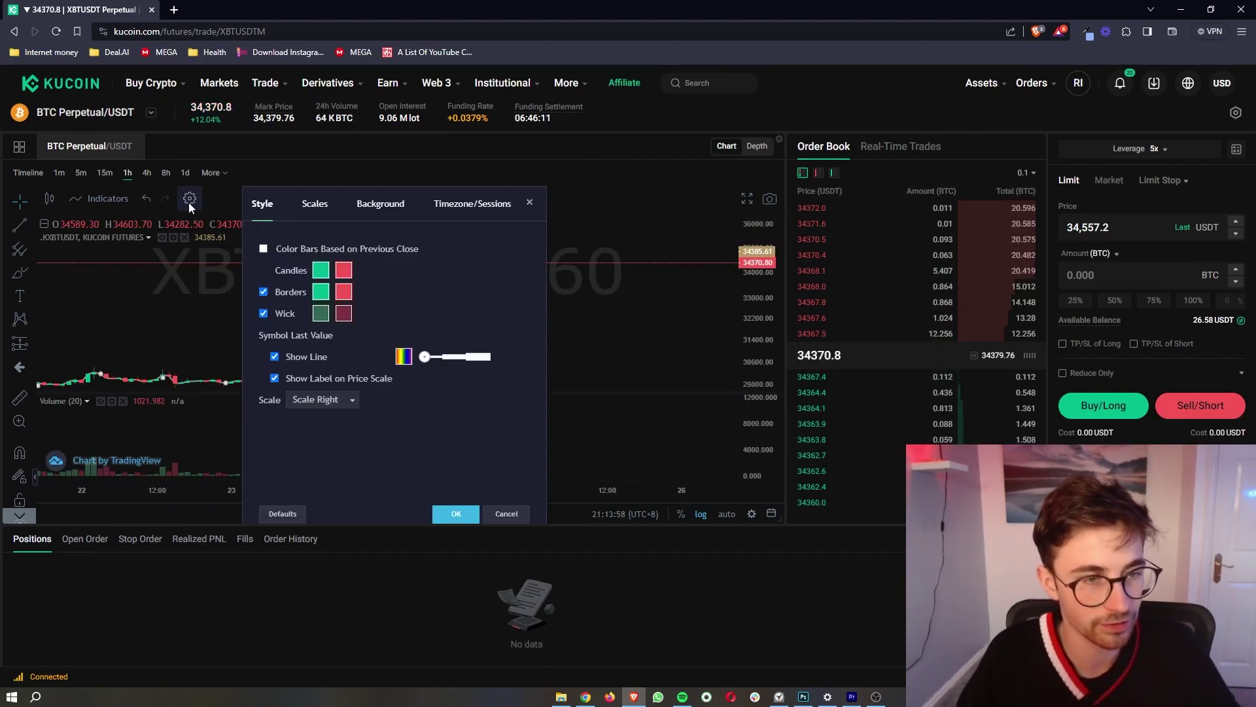
left_click_drag(350, 191, 202, 194)
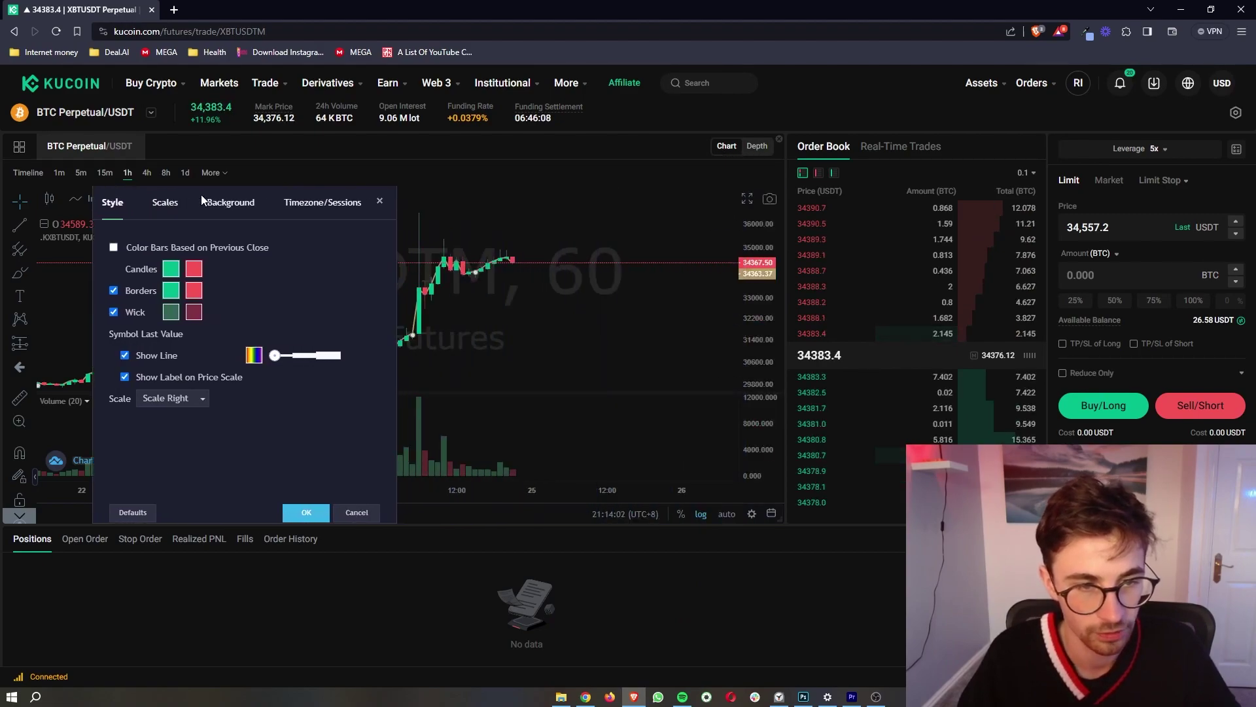
left_click(194, 274)
left_click(220, 302)
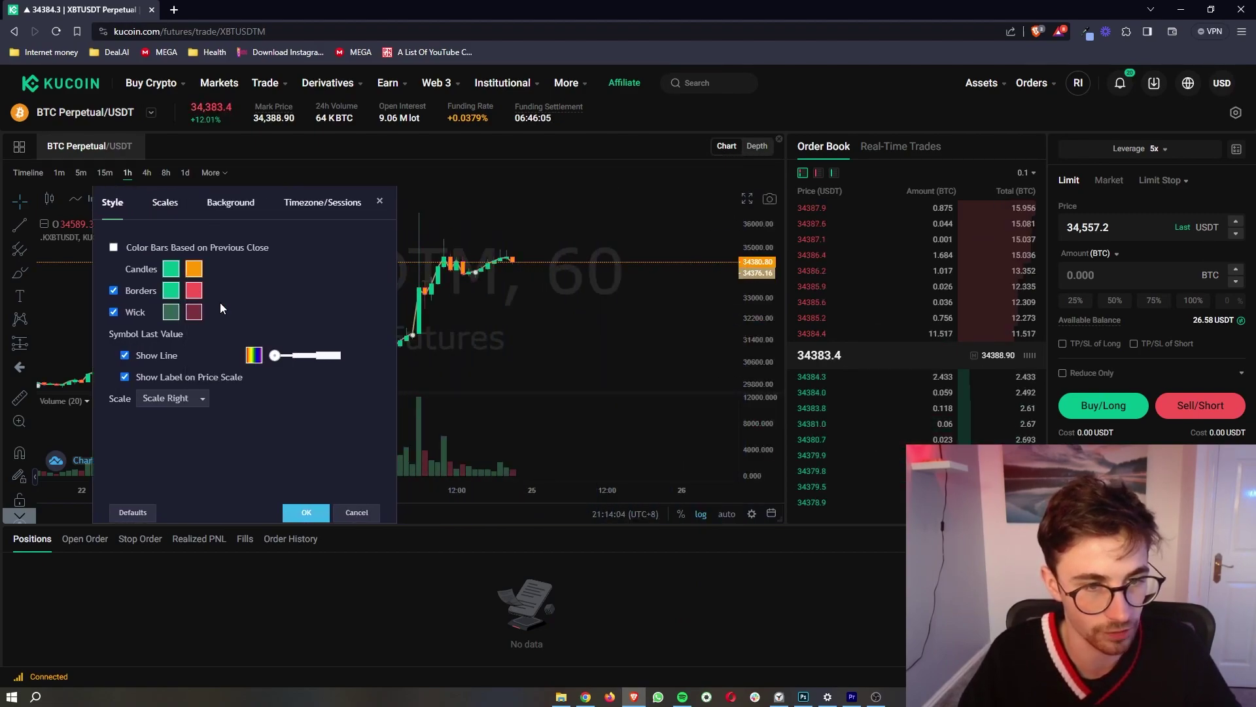
left_click(178, 275)
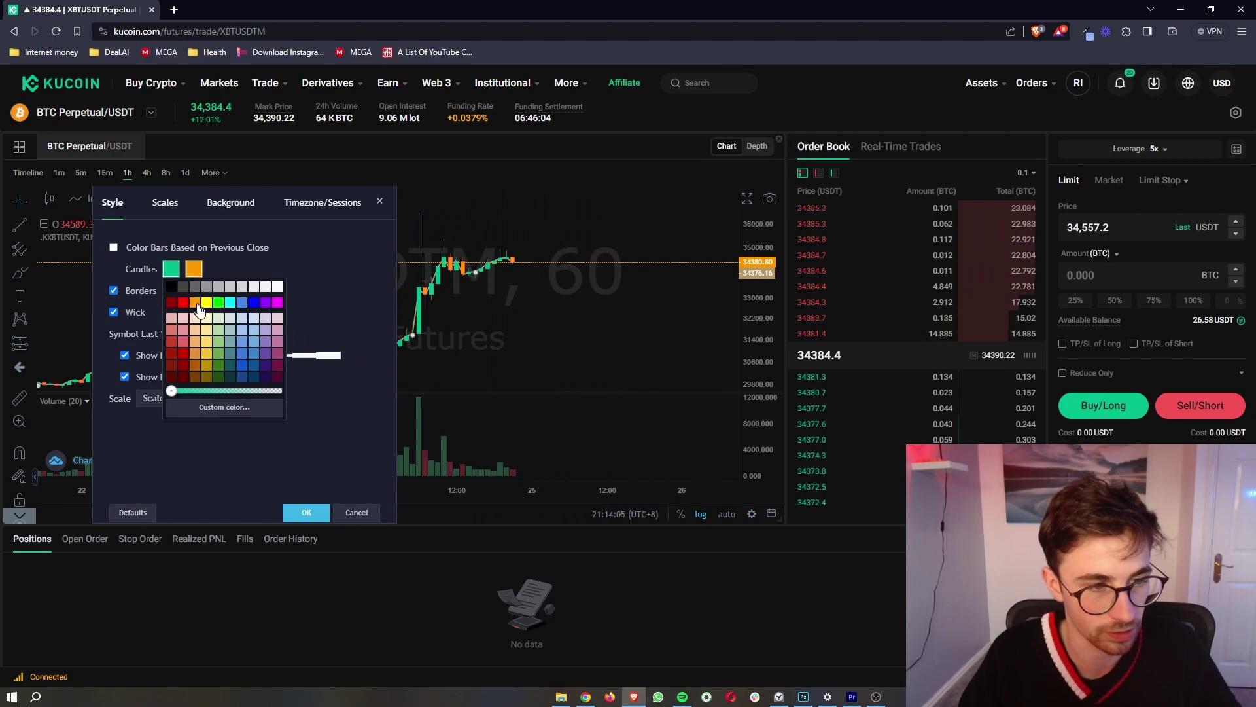
left_click(276, 302)
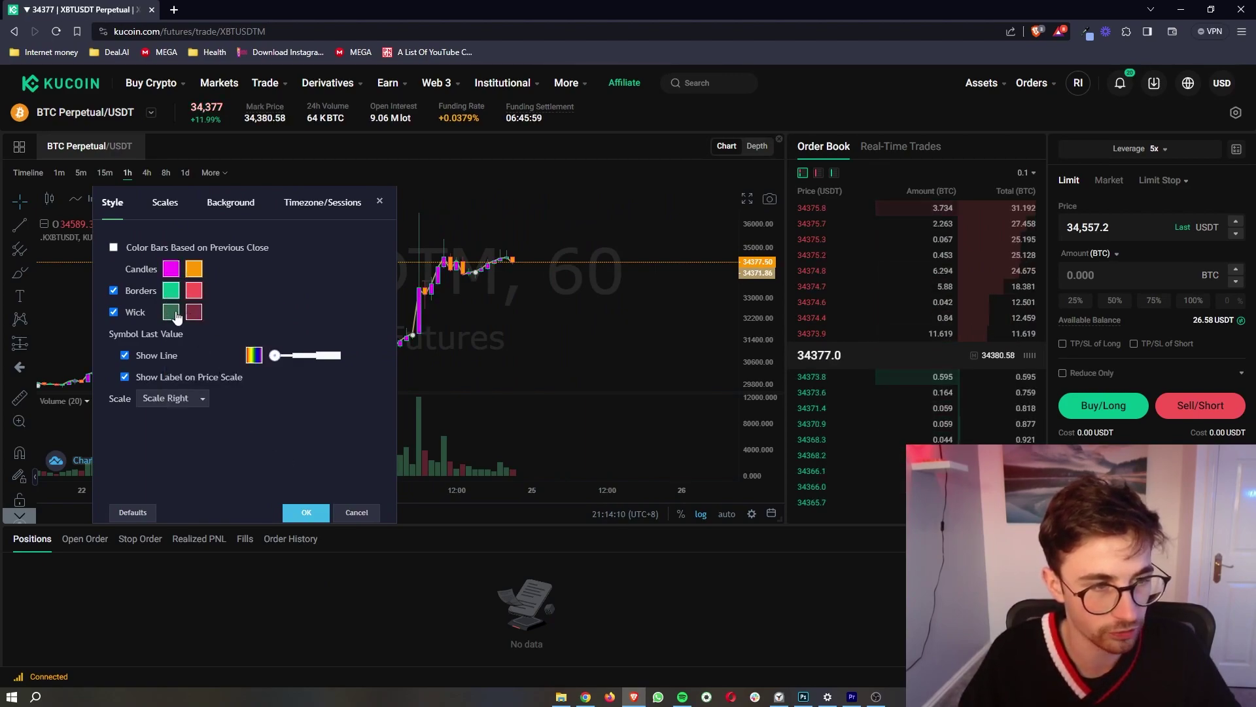
Look through the chart's scale settings and set the chart background colour to magenta
left_click(165, 203)
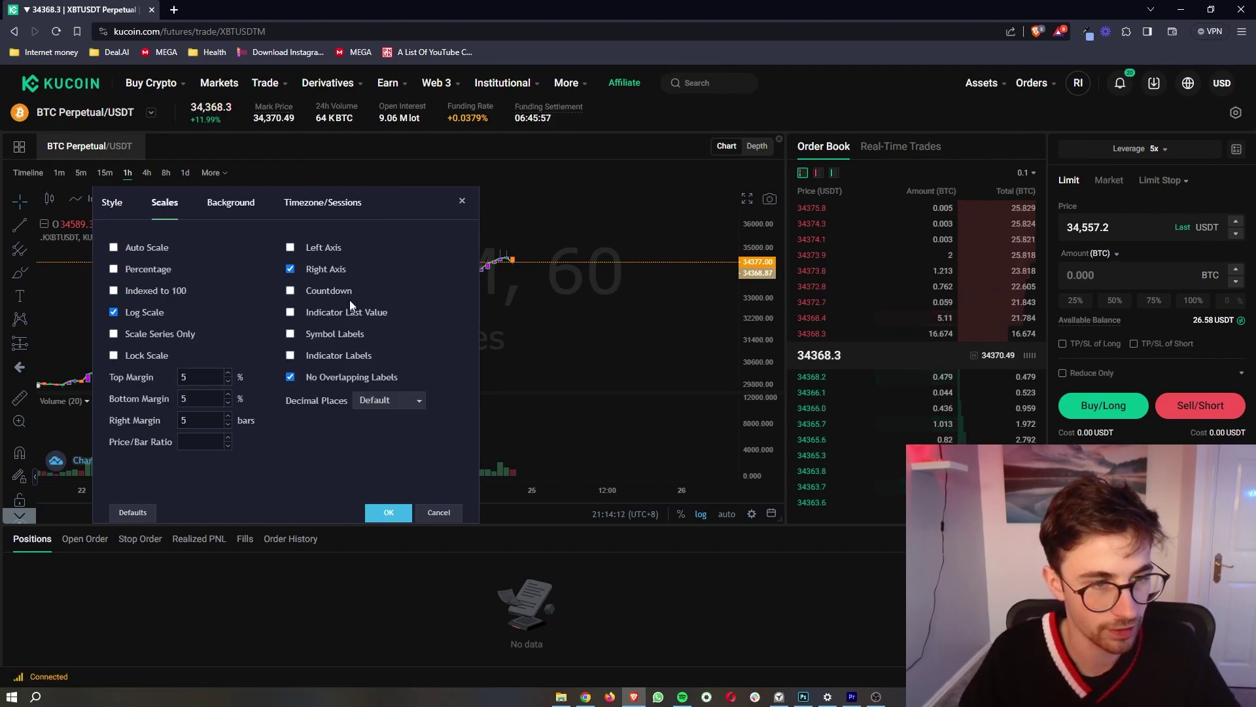
left_click(231, 202)
left_click(186, 247)
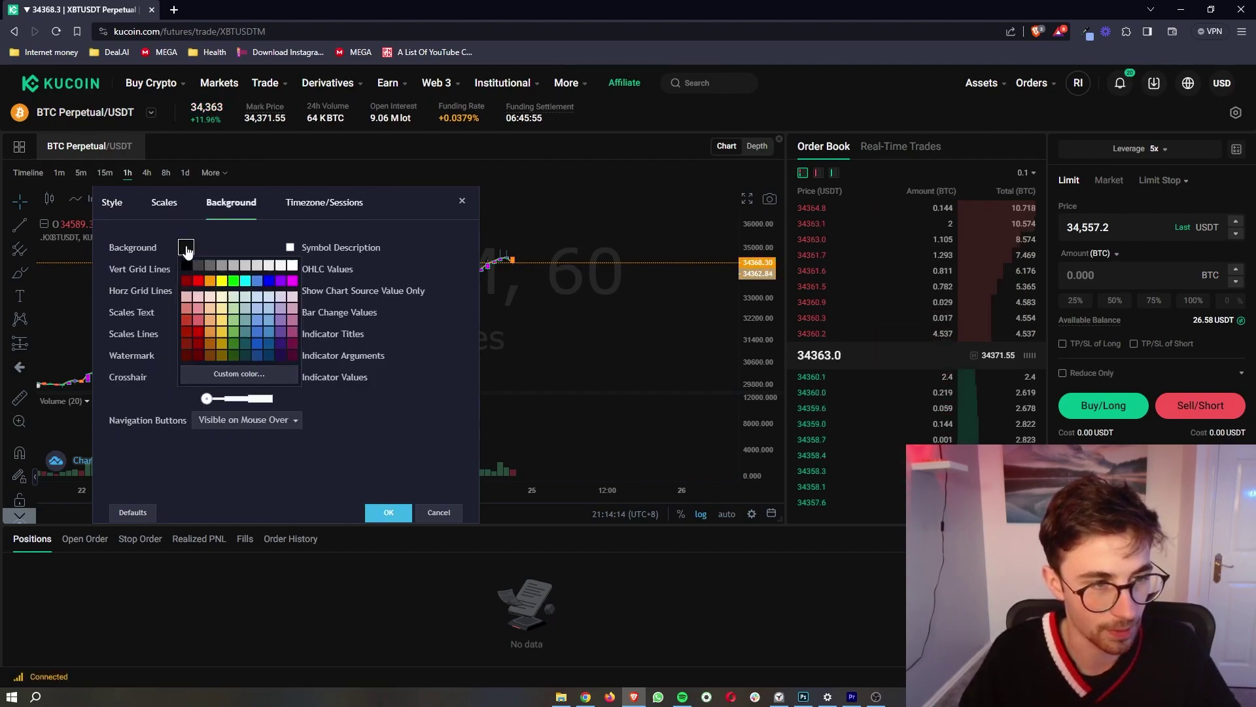
left_click(293, 280)
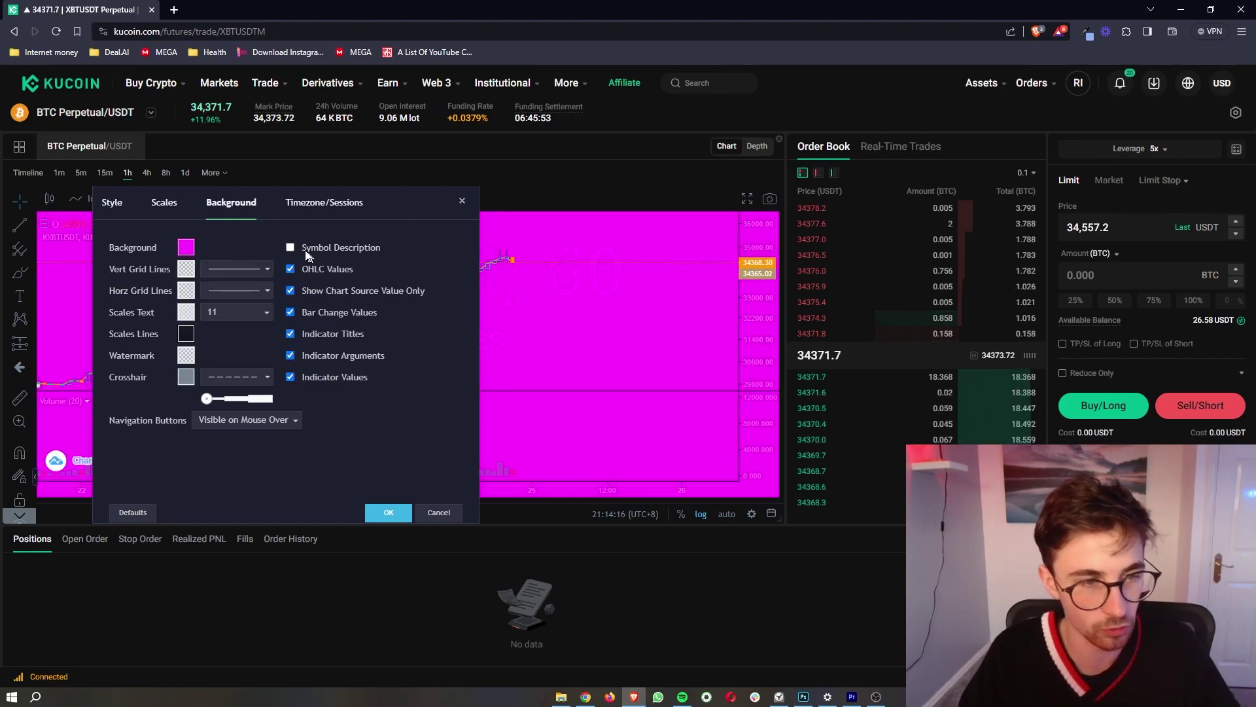
left_click(315, 207)
left_click(241, 208)
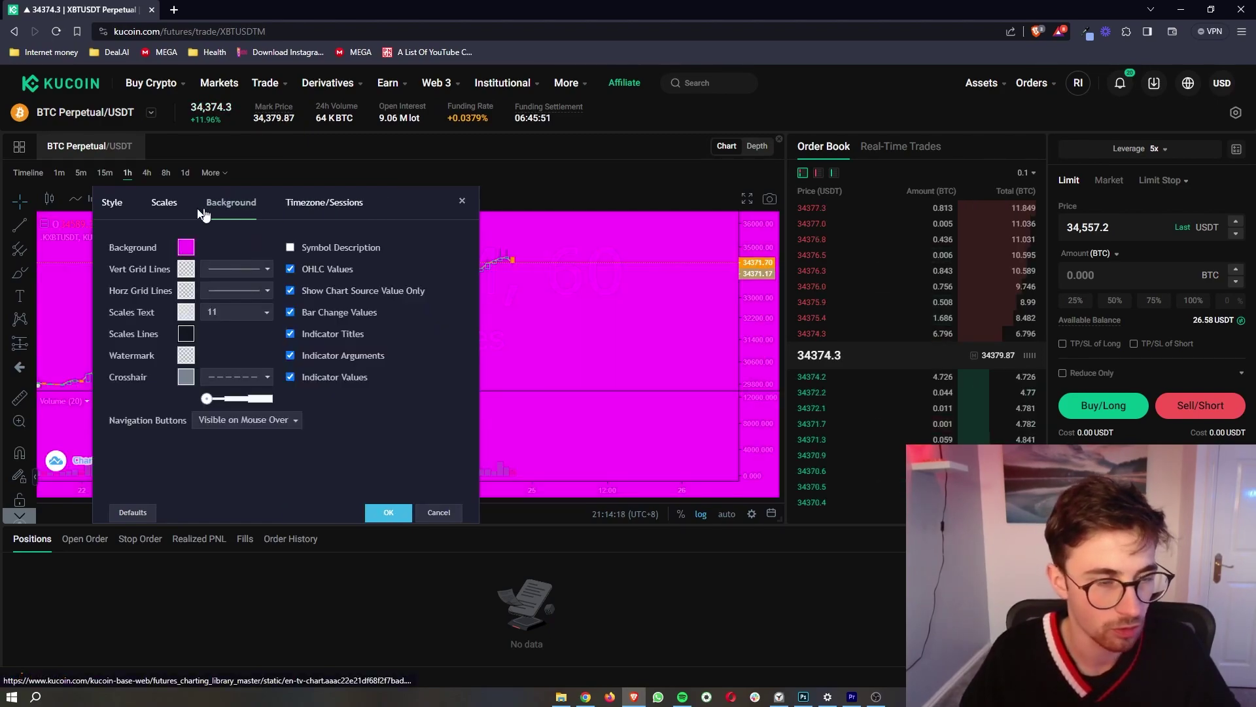
Restore the chart settings to their defaults and apply them
left_click(128, 510)
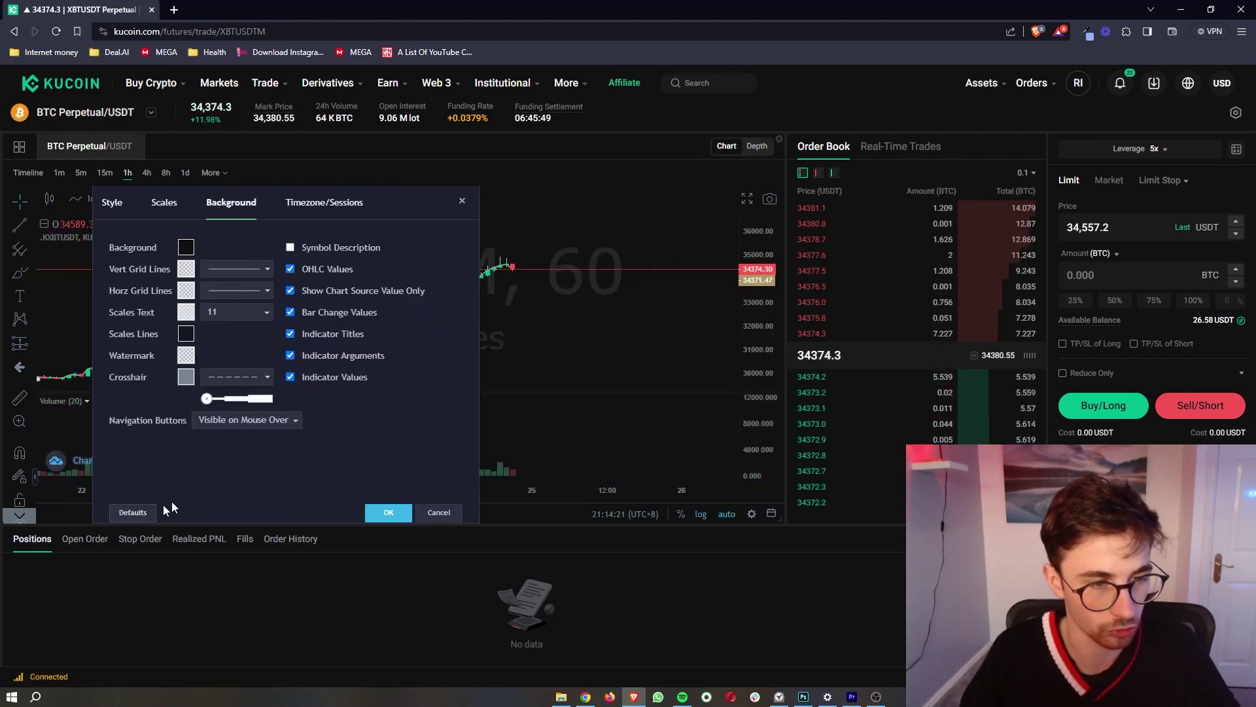
left_click(111, 202)
left_click(297, 513)
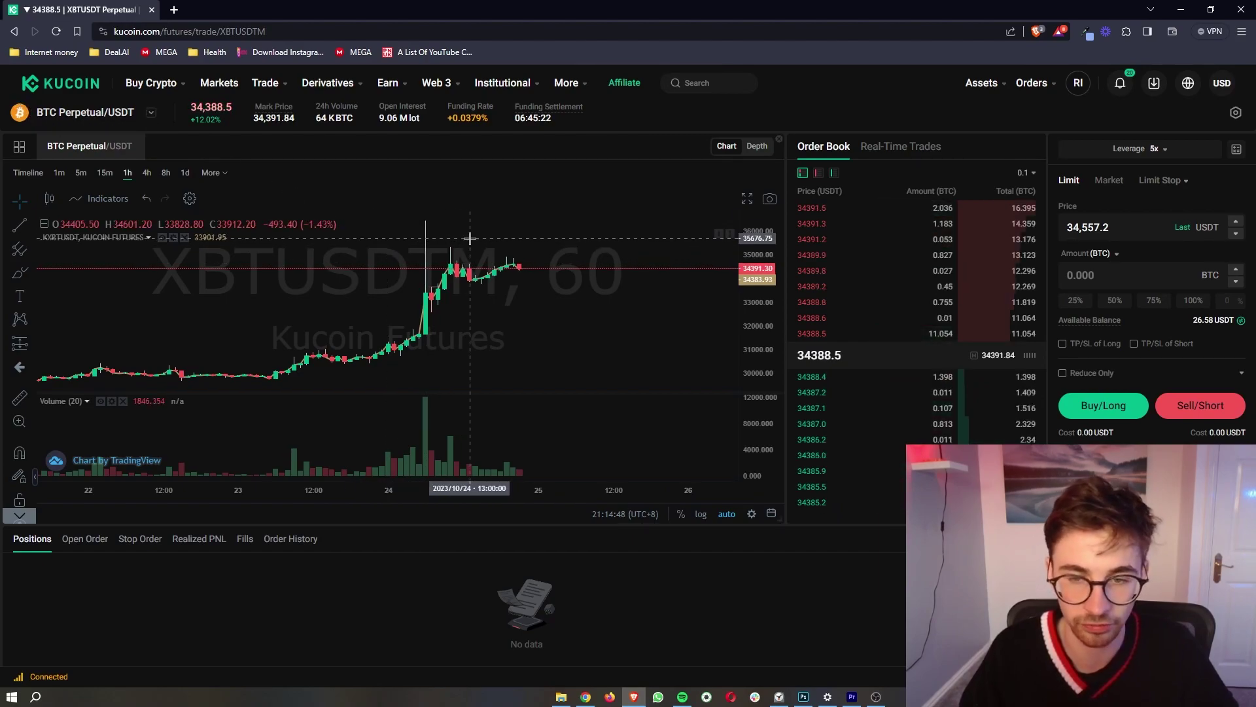
Examine the recent BTC candles and the order book, compare with the real-time trades, and return to the order book
left_click_drag(792, 355, 852, 365)
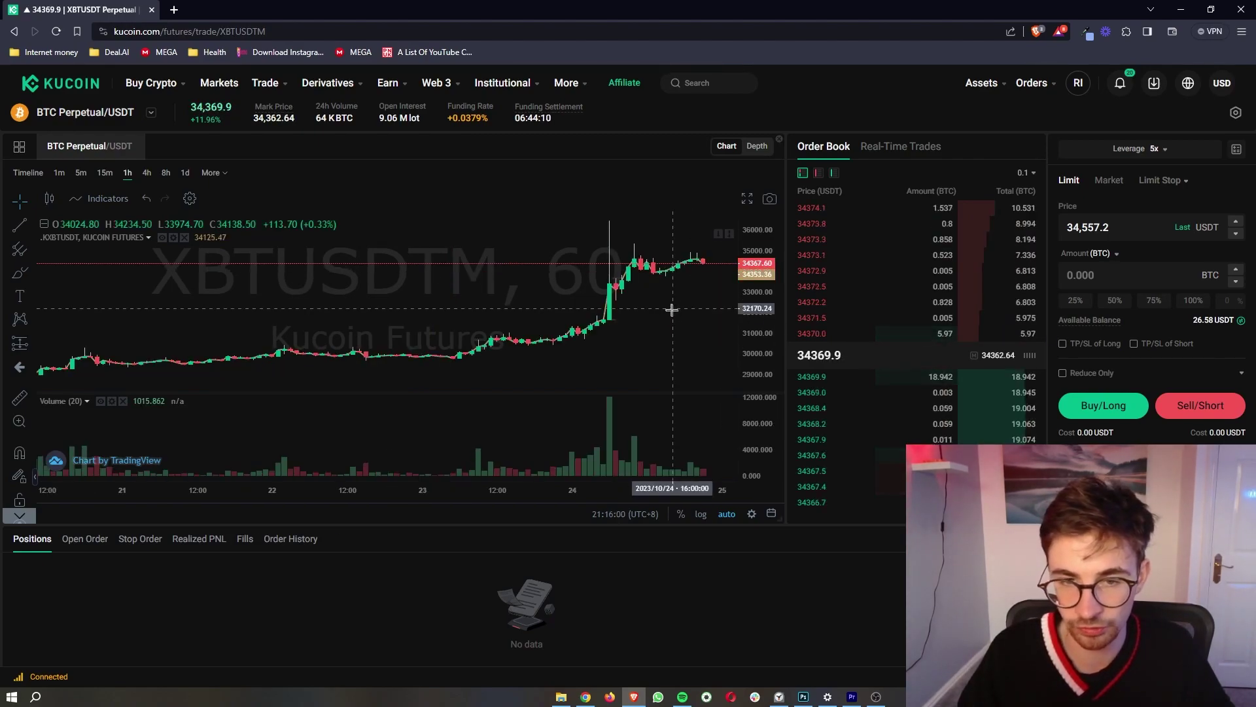
left_click_drag(668, 308, 627, 311)
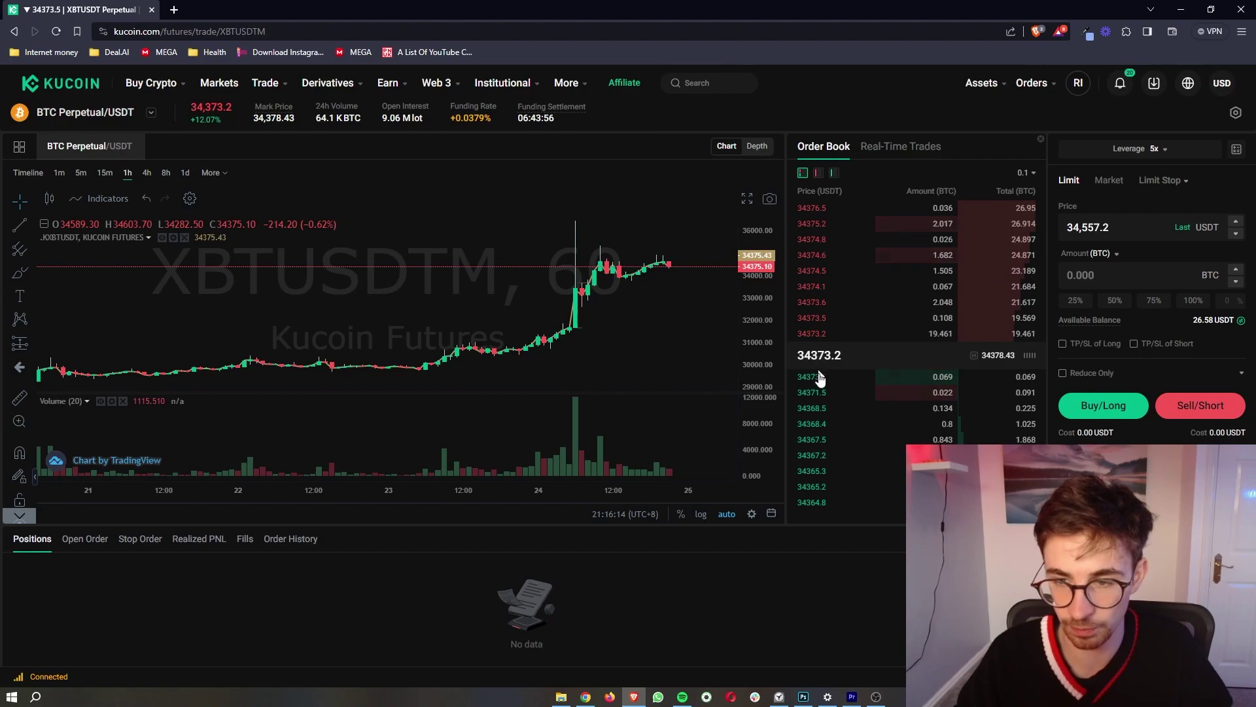
left_click(896, 149)
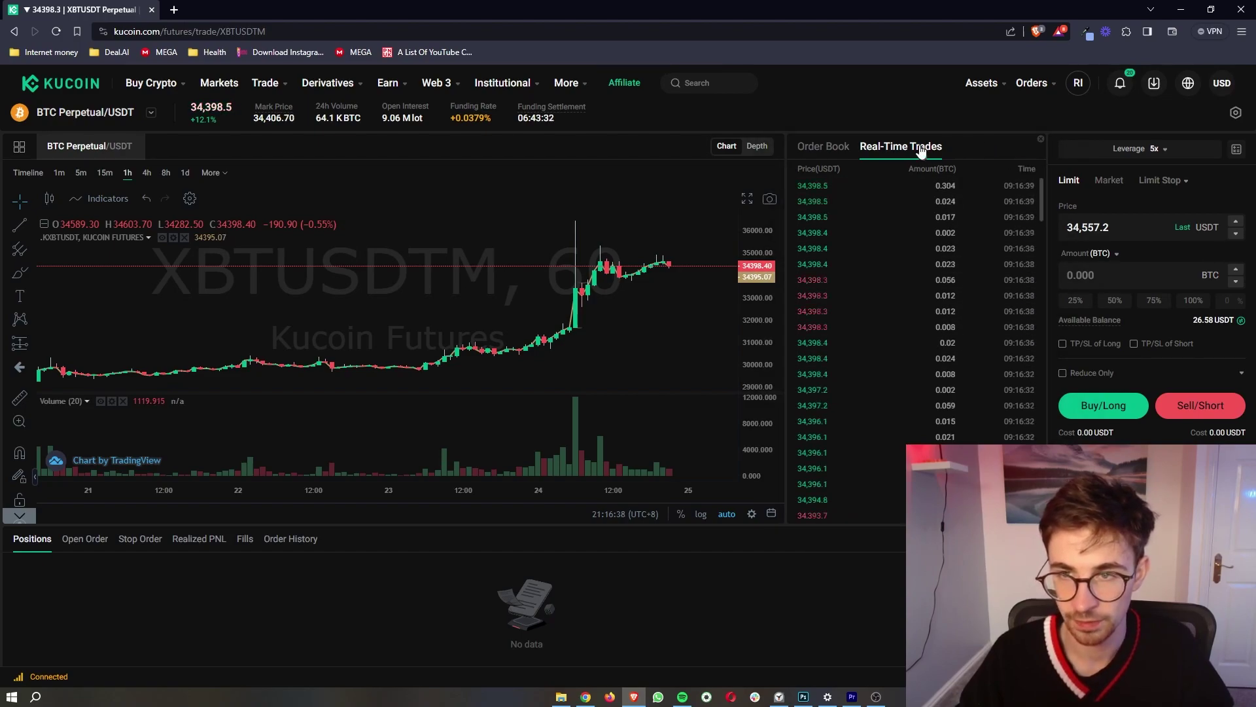
left_click(834, 150)
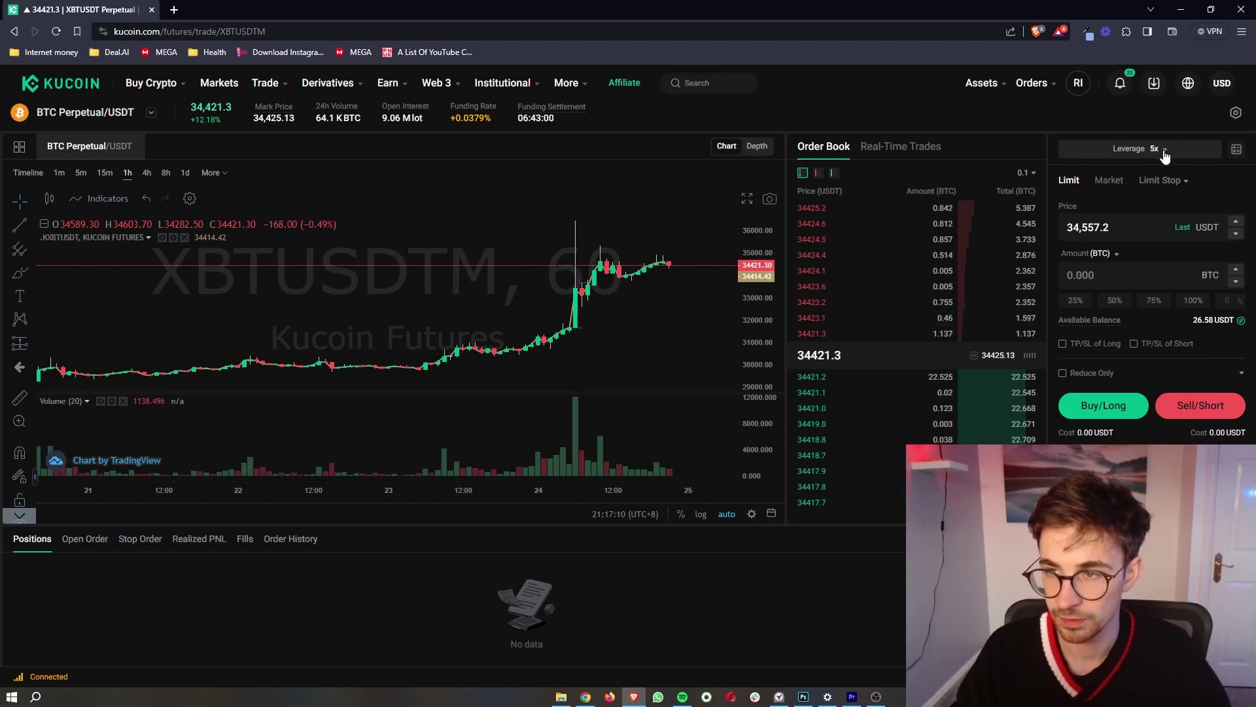
Try the leverage at its 125x maximum, lower it to 1x and apply it
left_click(1163, 151)
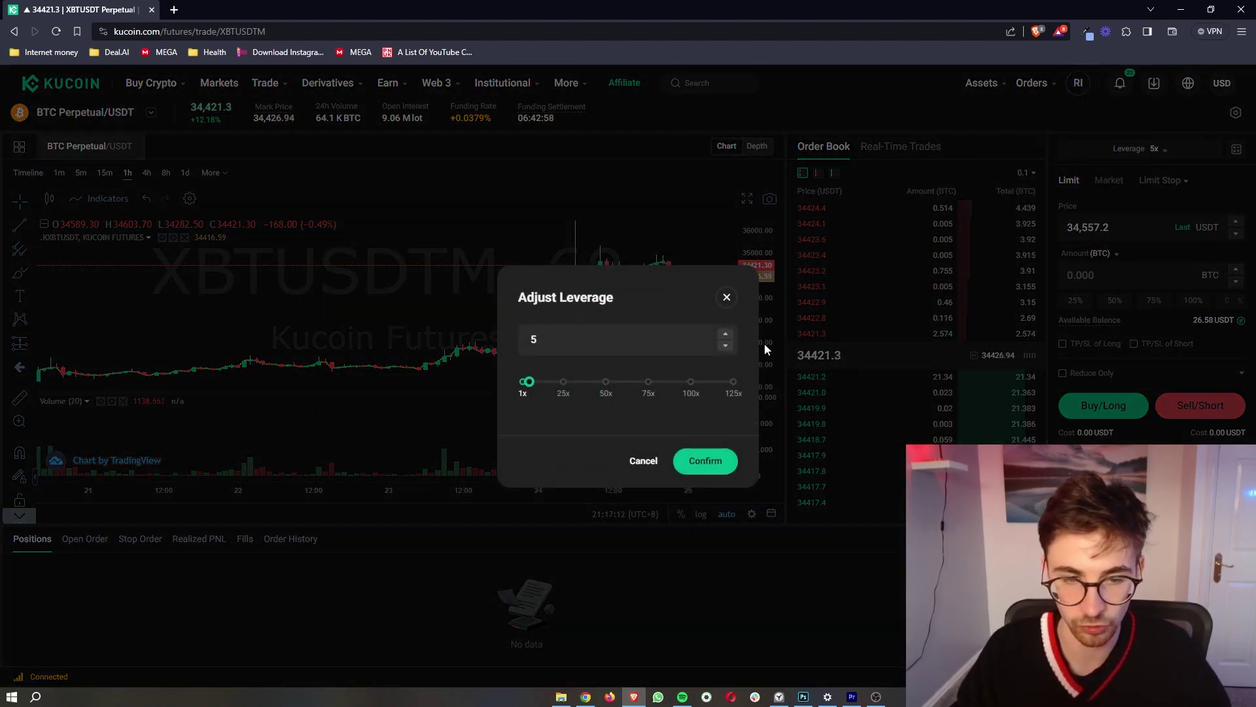
left_click_drag(530, 382, 767, 373)
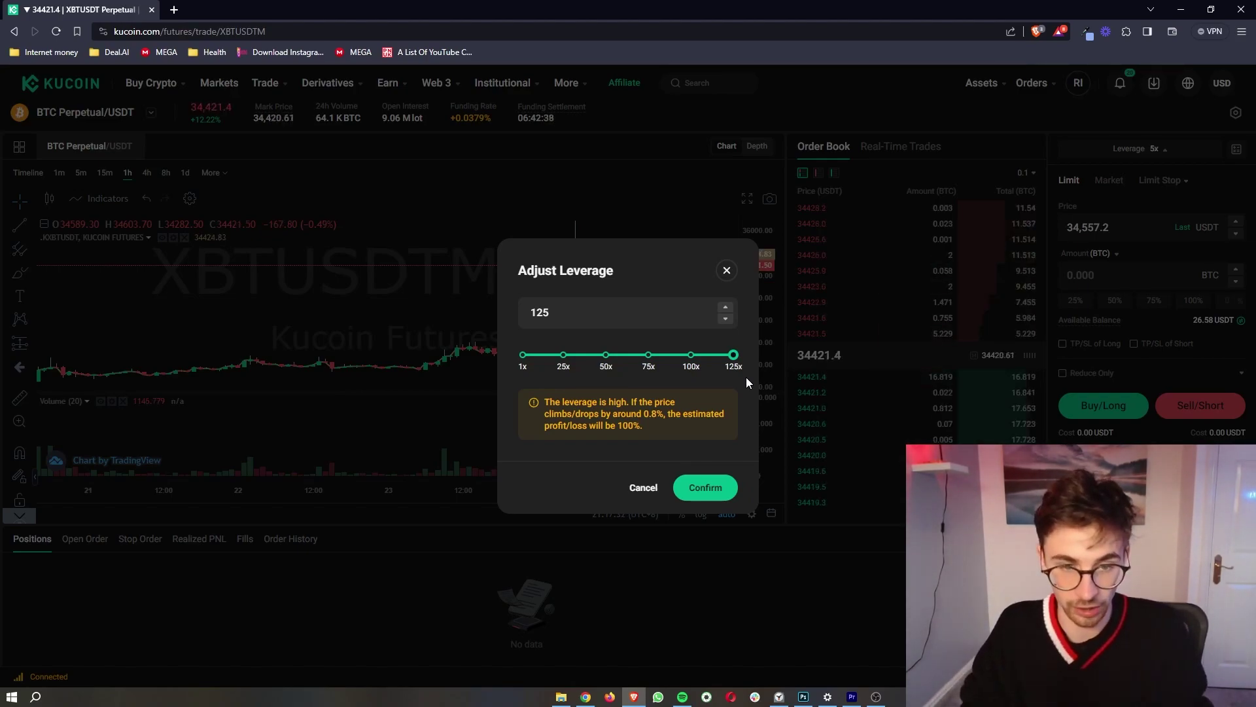
left_click_drag(734, 354, 523, 354)
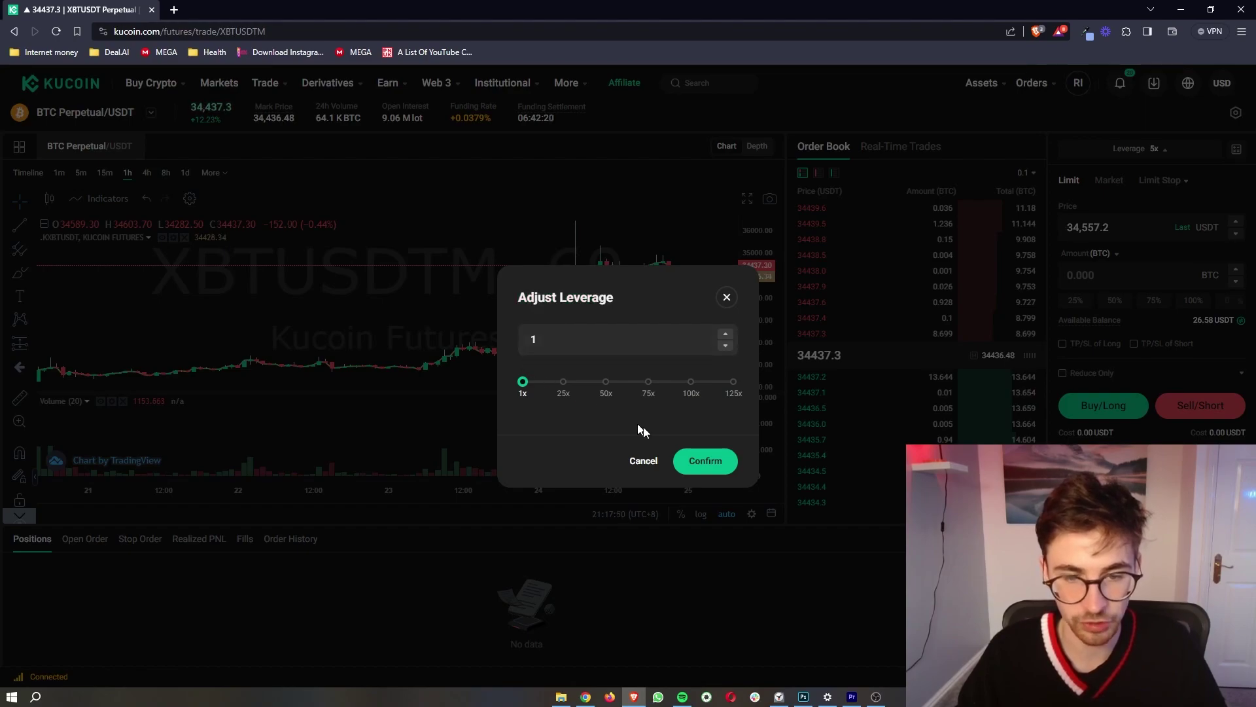
left_click(706, 459)
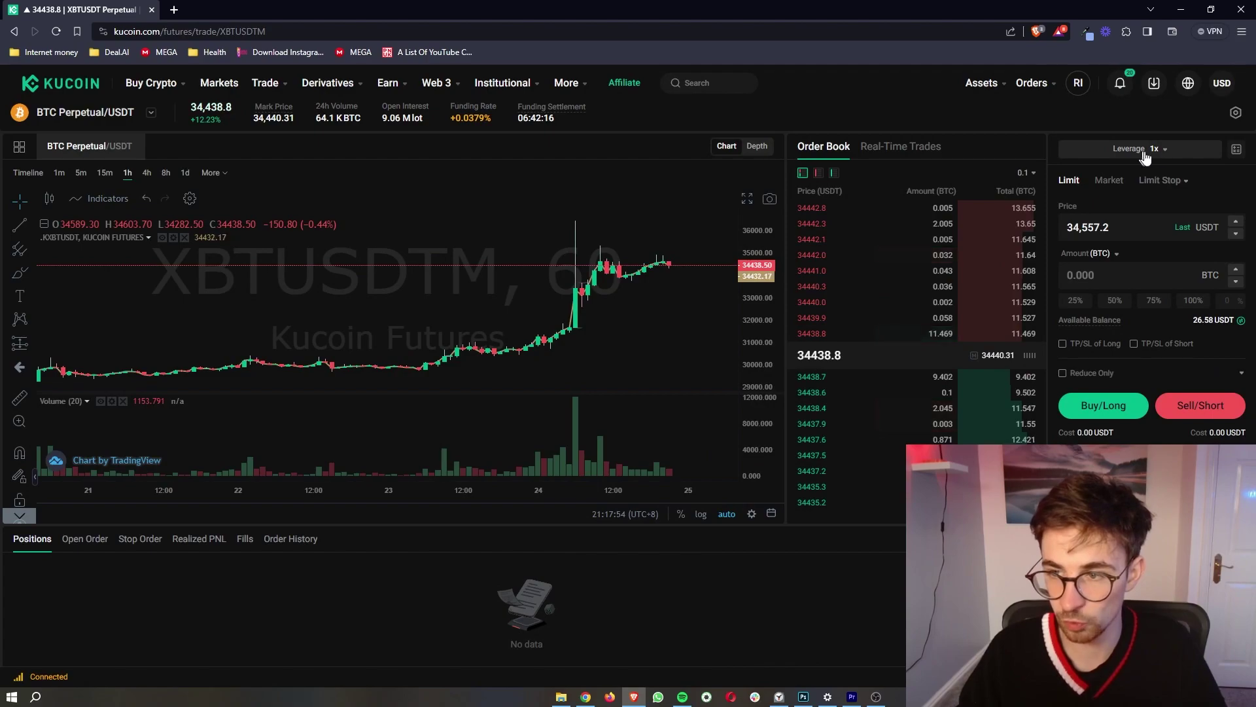
Switch the order type to Market and check the available balance
left_click(1109, 180)
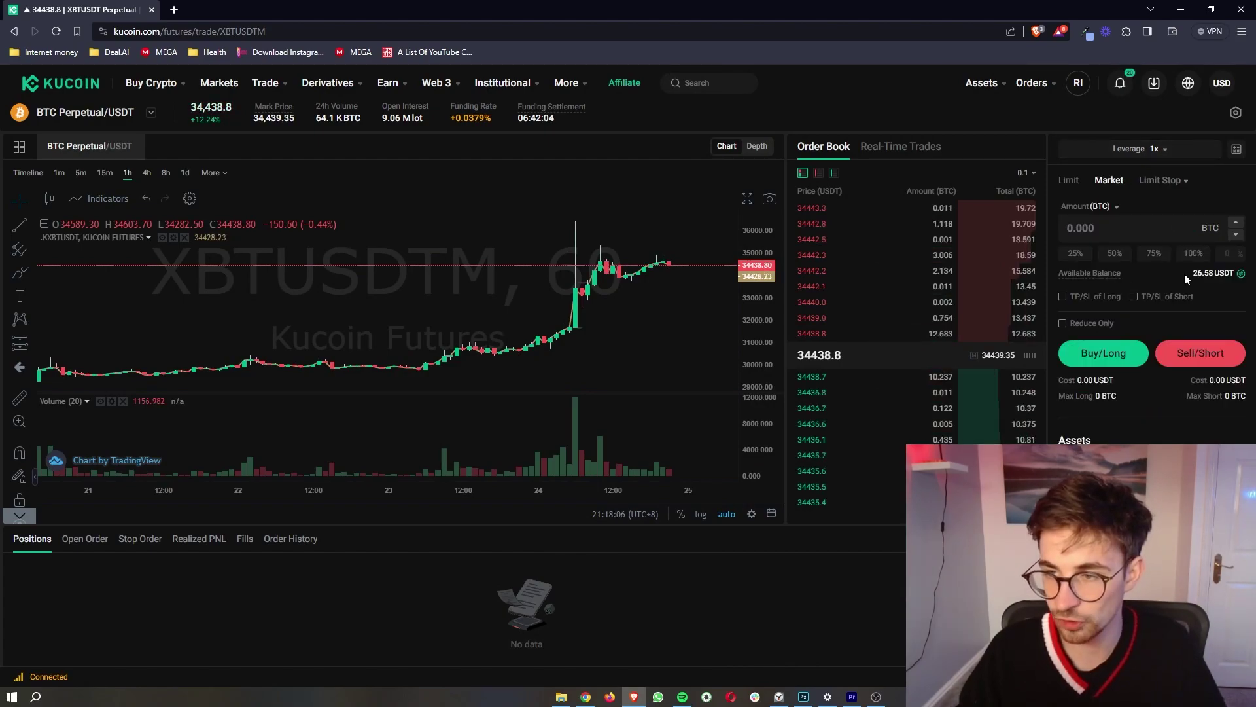
left_click_drag(1184, 274, 1233, 273)
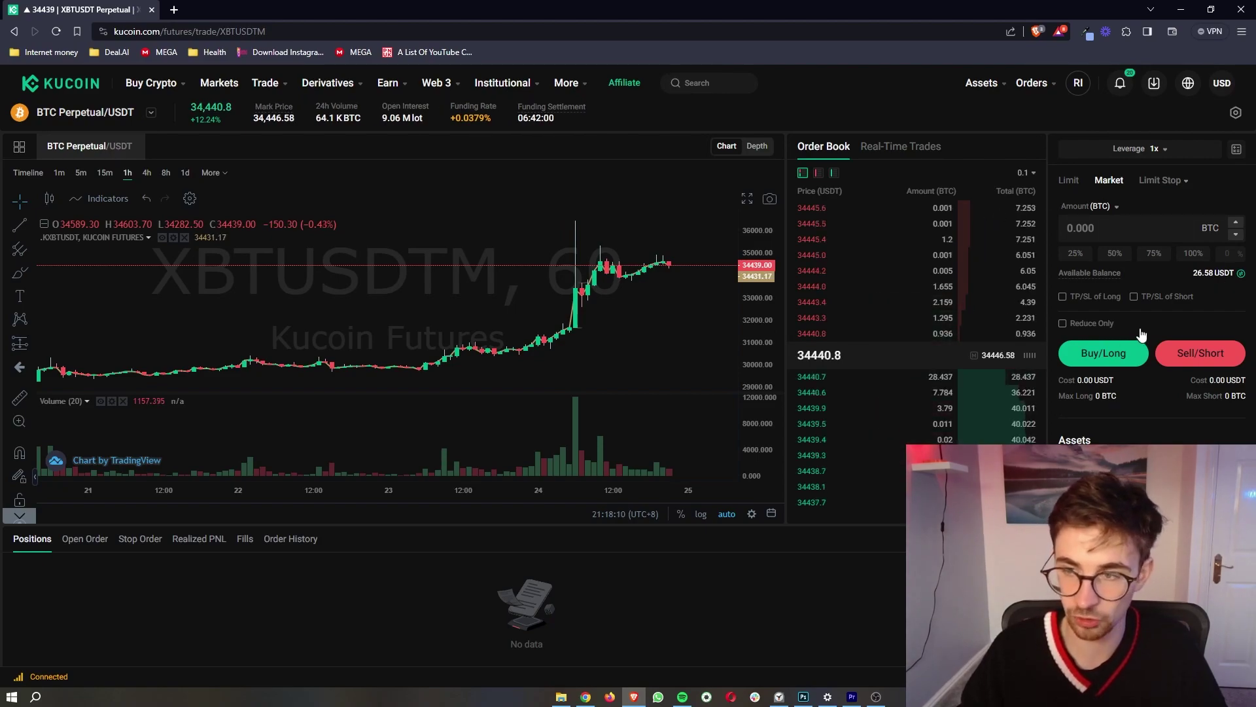
left_click_drag(1186, 270, 1234, 274)
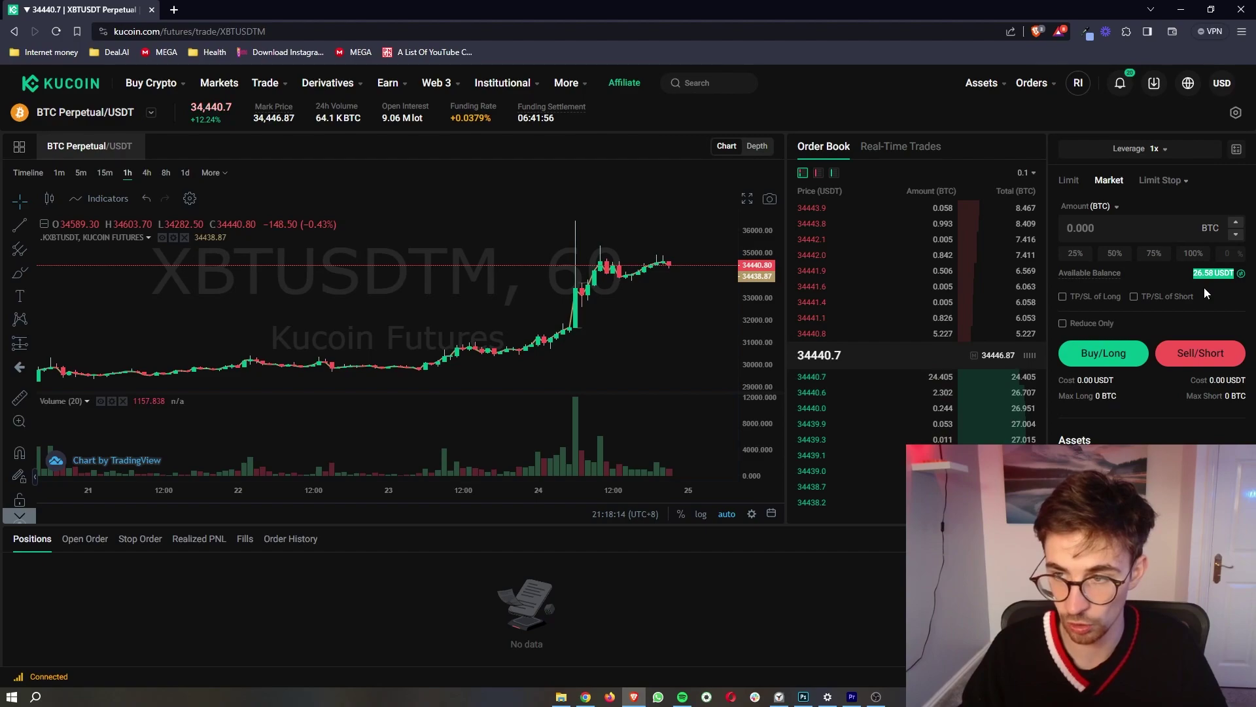
Set the leverage to 10x and apply it
left_click(1157, 150)
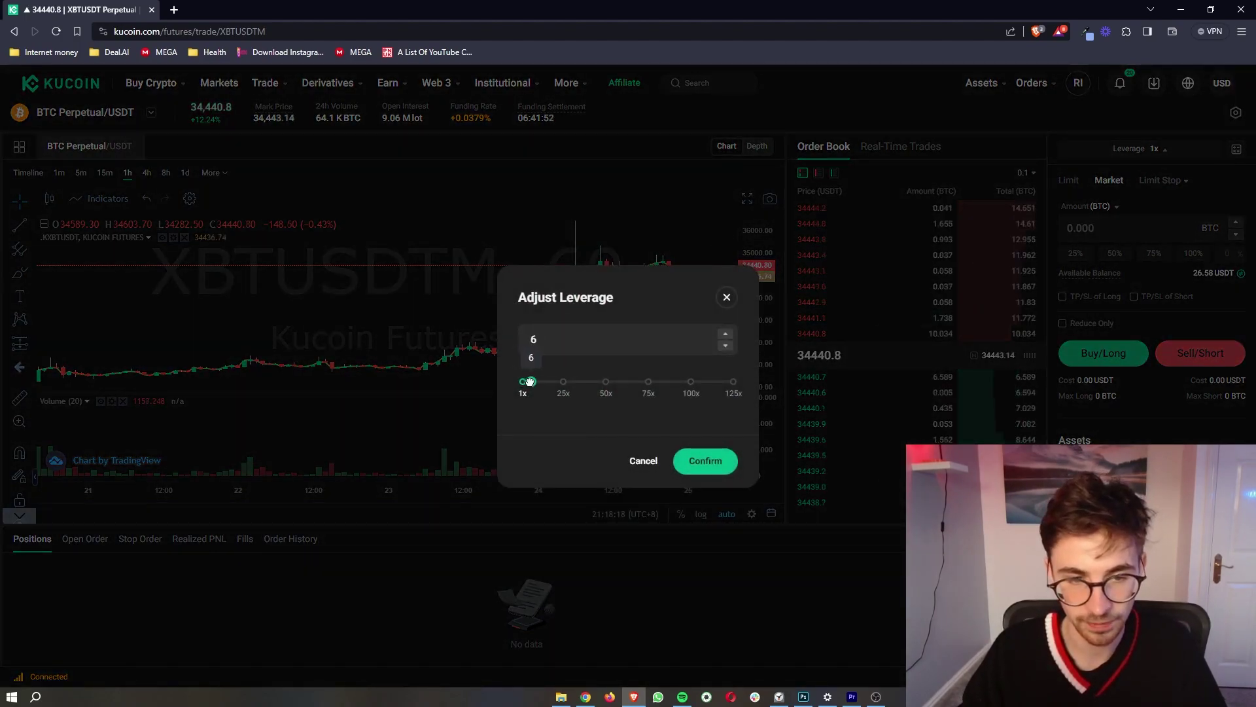
left_click_drag(534, 381, 537, 379)
left_click(693, 481)
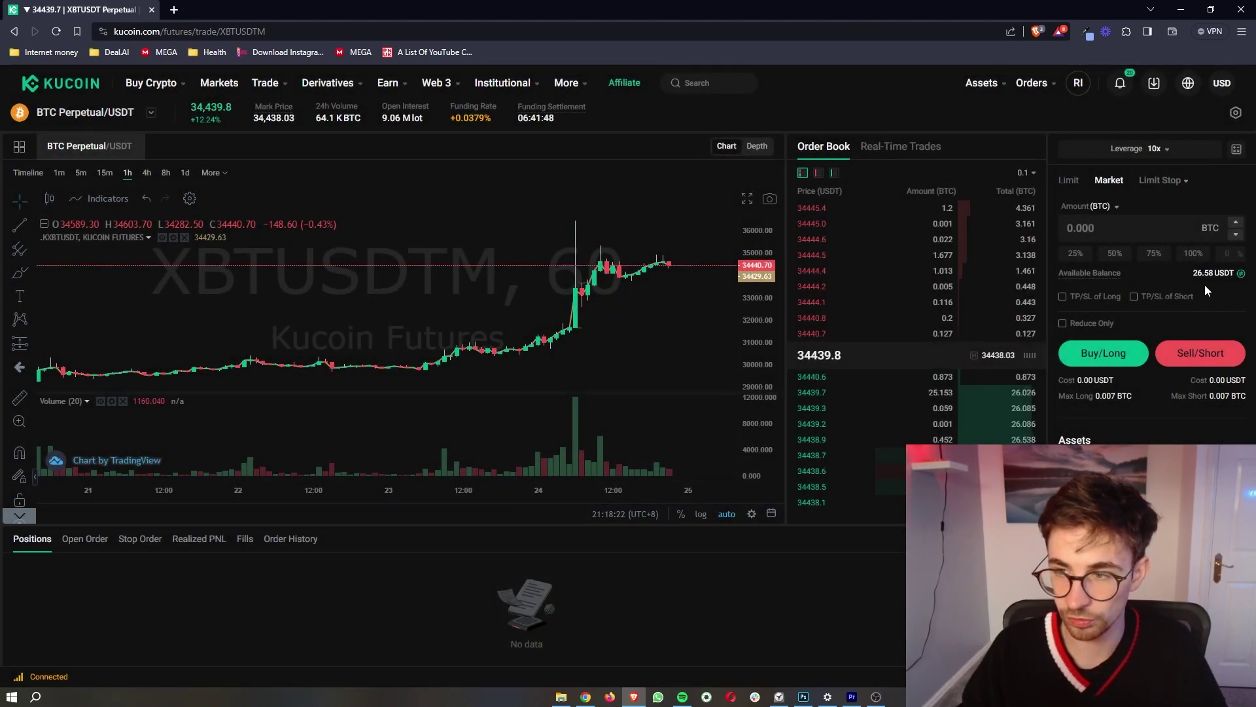
Set the market order amount to 100% of the available balance and inspect the order's approximate USDT value
left_click_drag(1193, 273, 1224, 274)
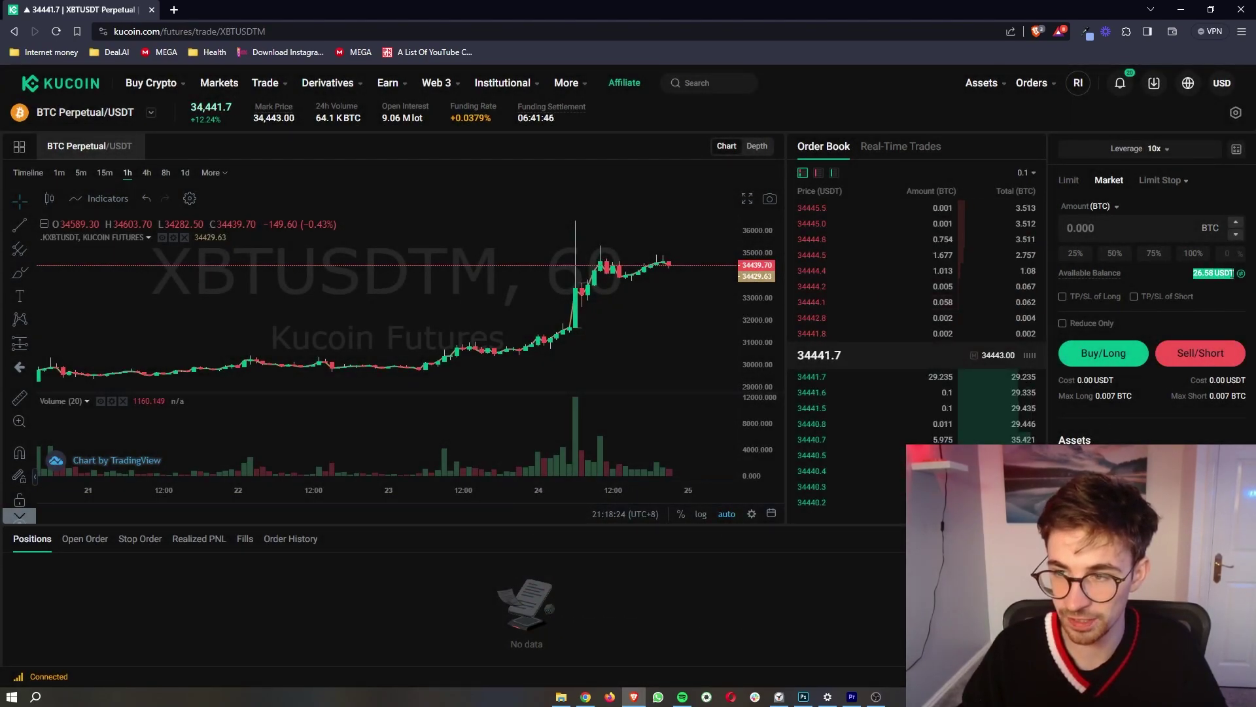
left_click(1189, 255)
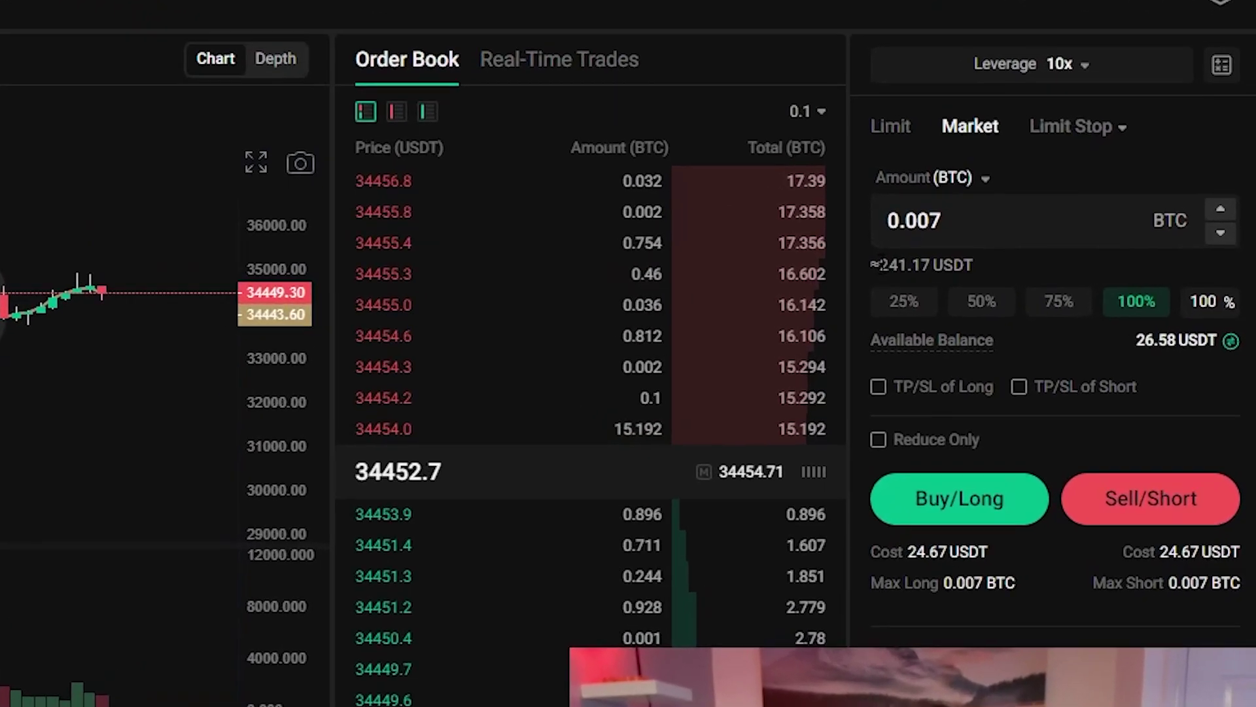
left_click_drag(1063, 251, 1071, 250)
left_click_drag(903, 270, 953, 280)
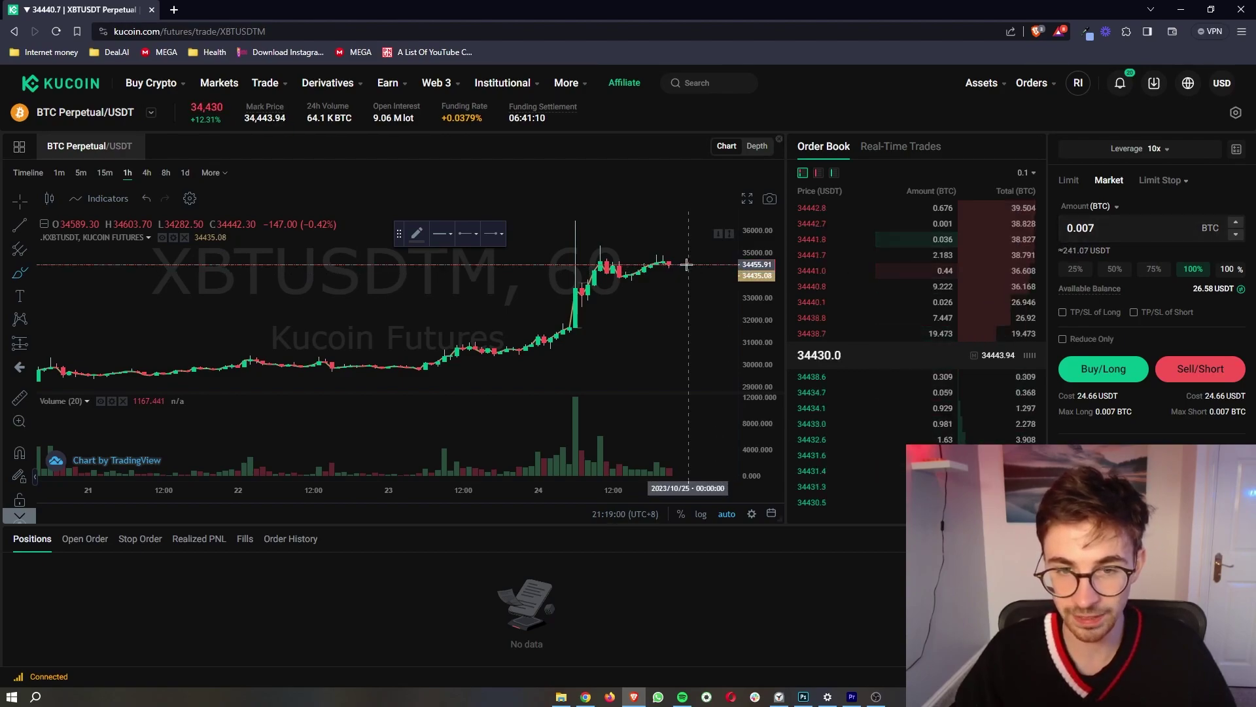
Sketch small freehand up and down arrows beside the latest BTC candle to illustrate possible price moves
left_click_drag(688, 264, 689, 244)
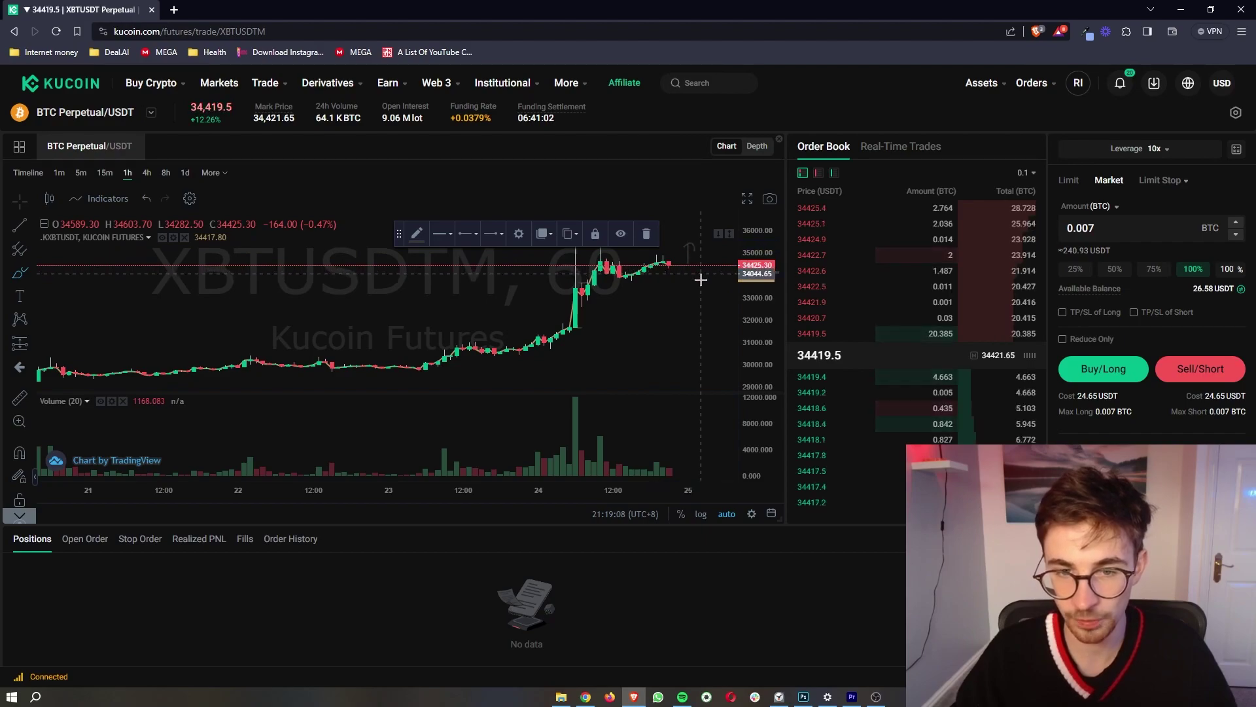
left_click(701, 274)
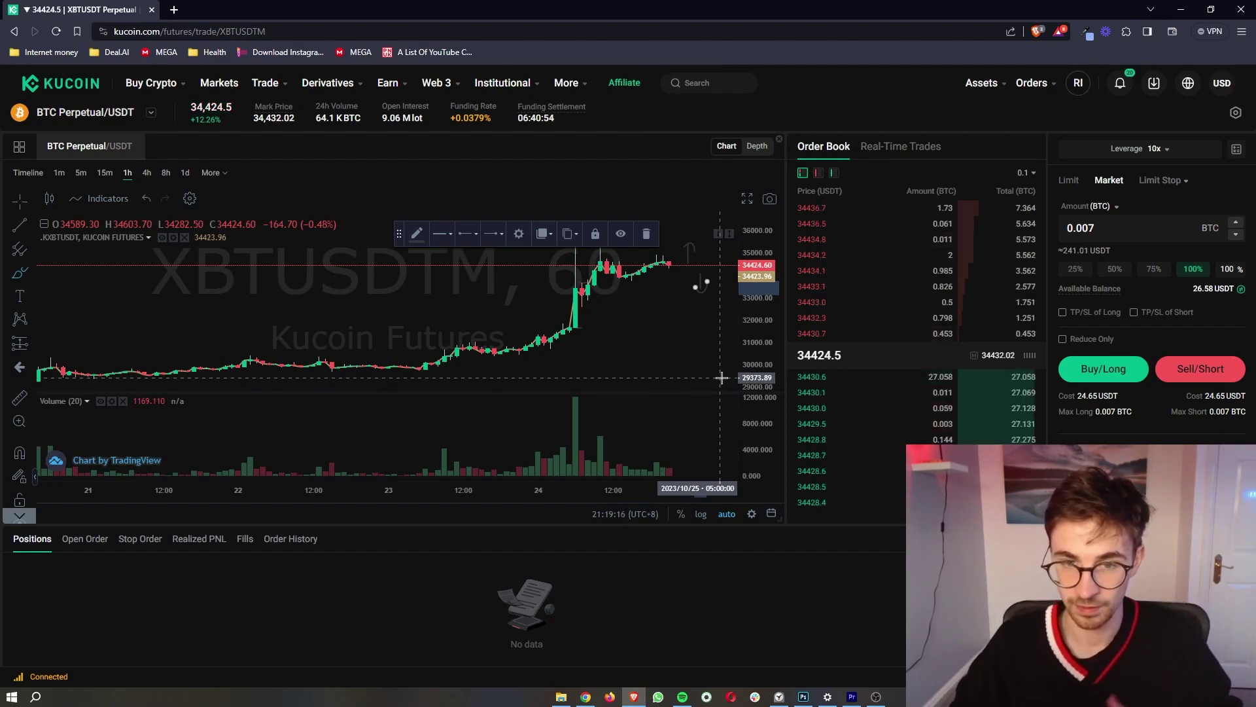
Raise the leverage to 25x and apply it
left_click(1165, 151)
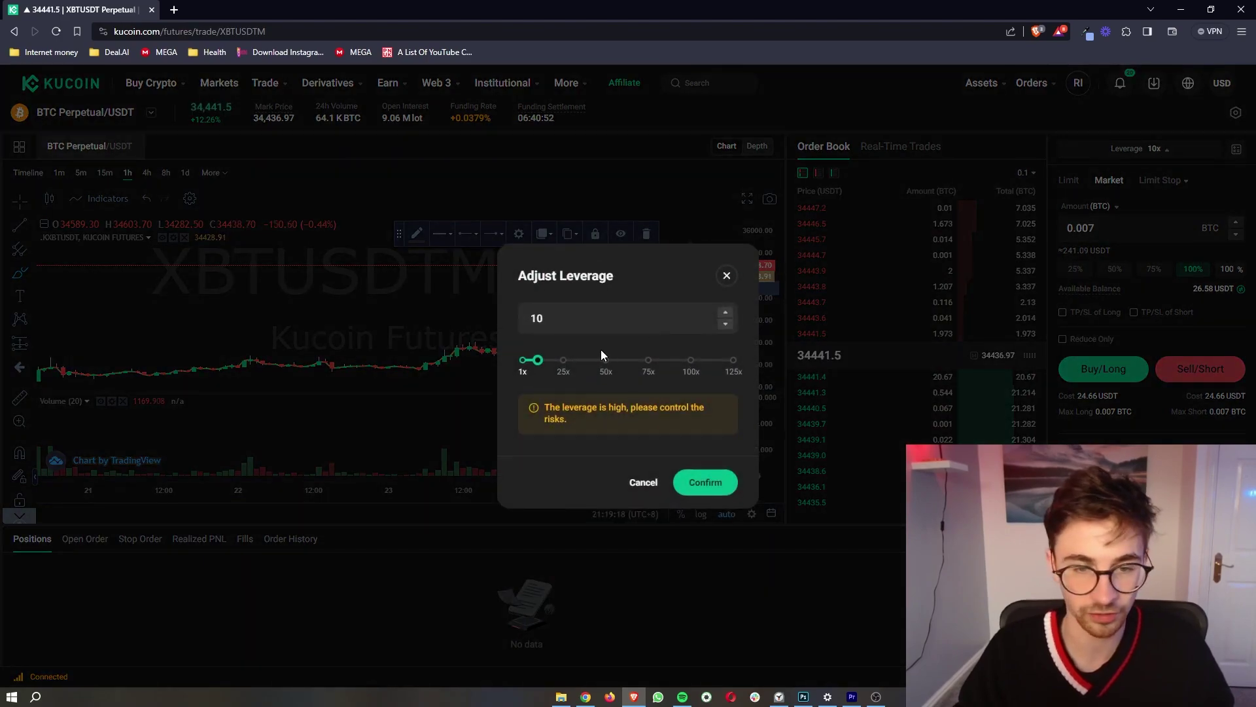
left_click(567, 364)
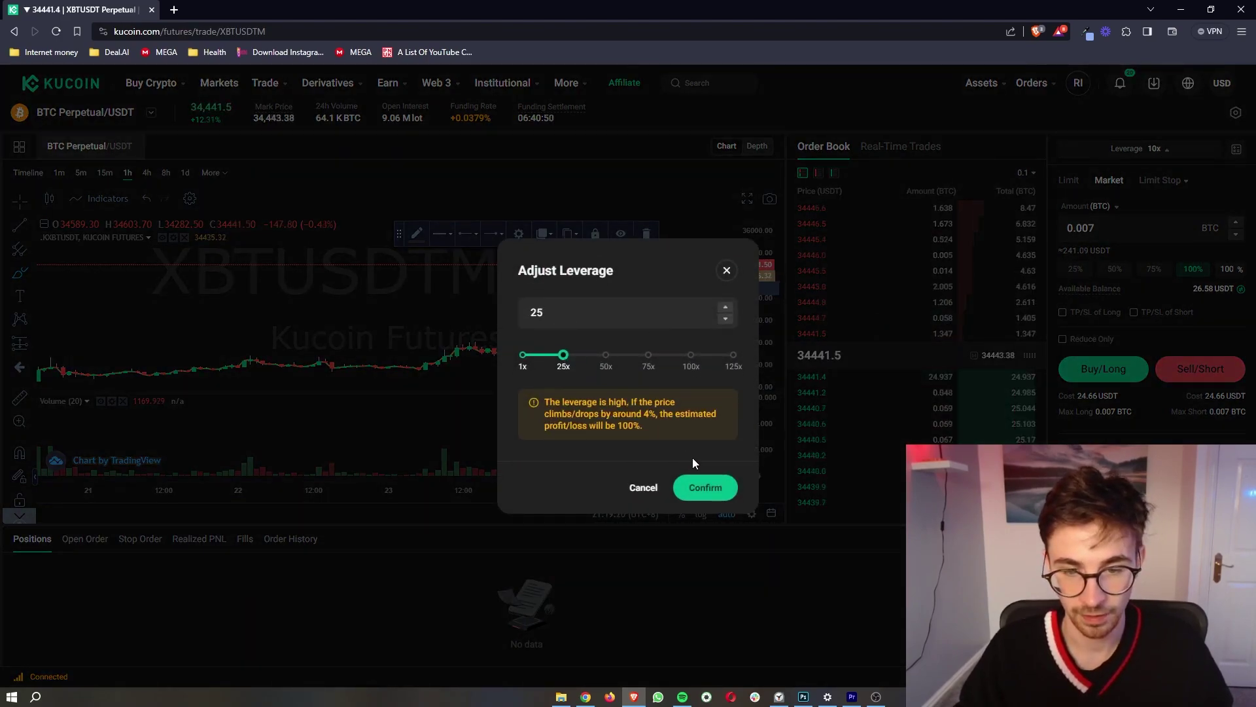
left_click(704, 487)
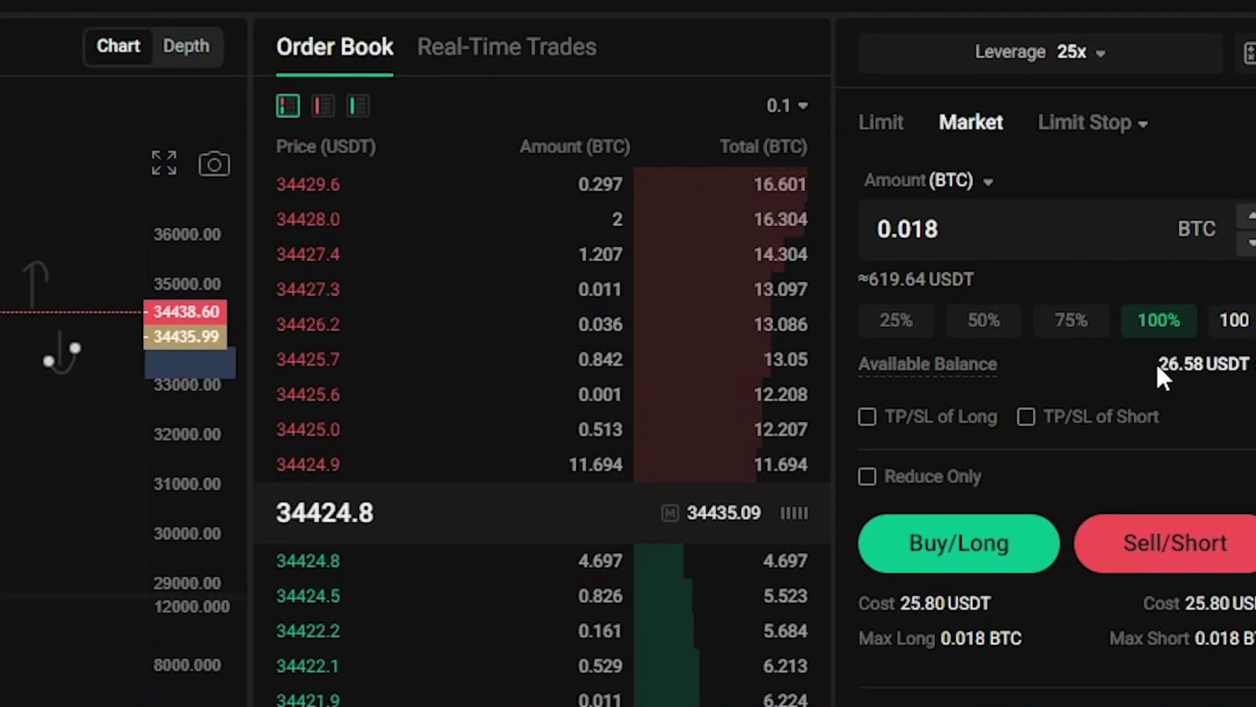
Compare the available balance with the BTC amount and approximate USDT value of the leveraged market order
double_click(1202, 288)
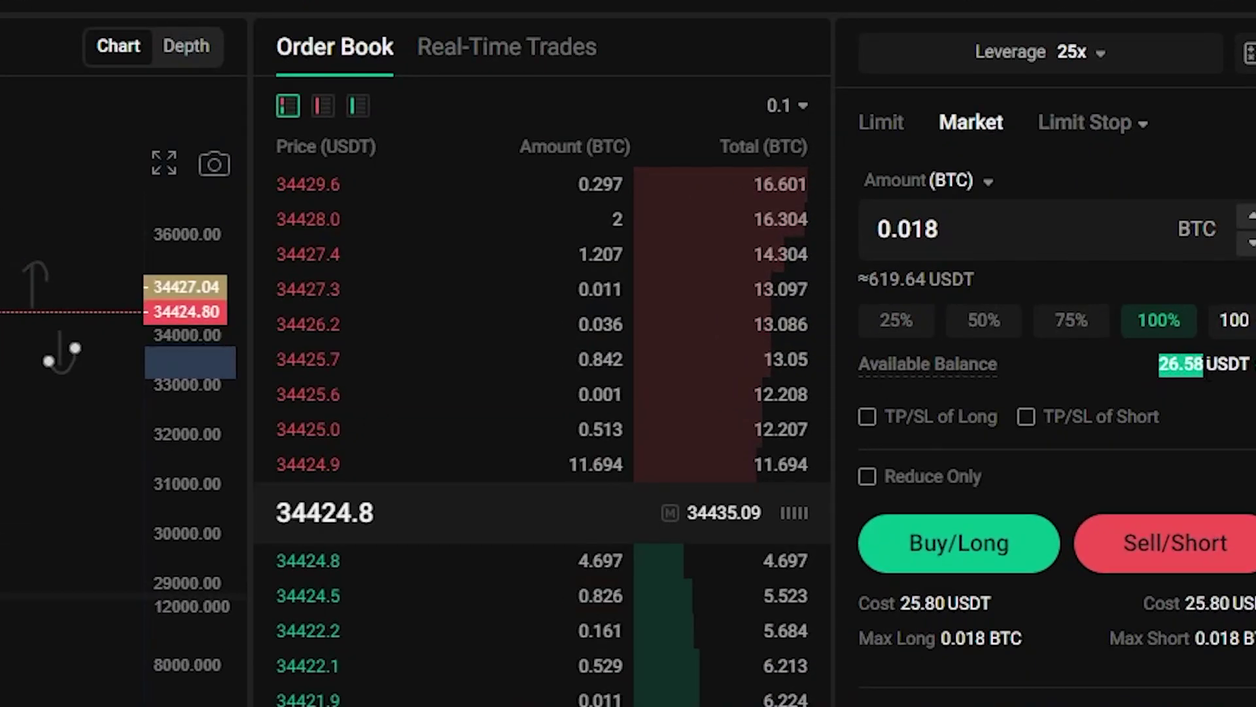
left_click_drag(1155, 361, 1249, 374)
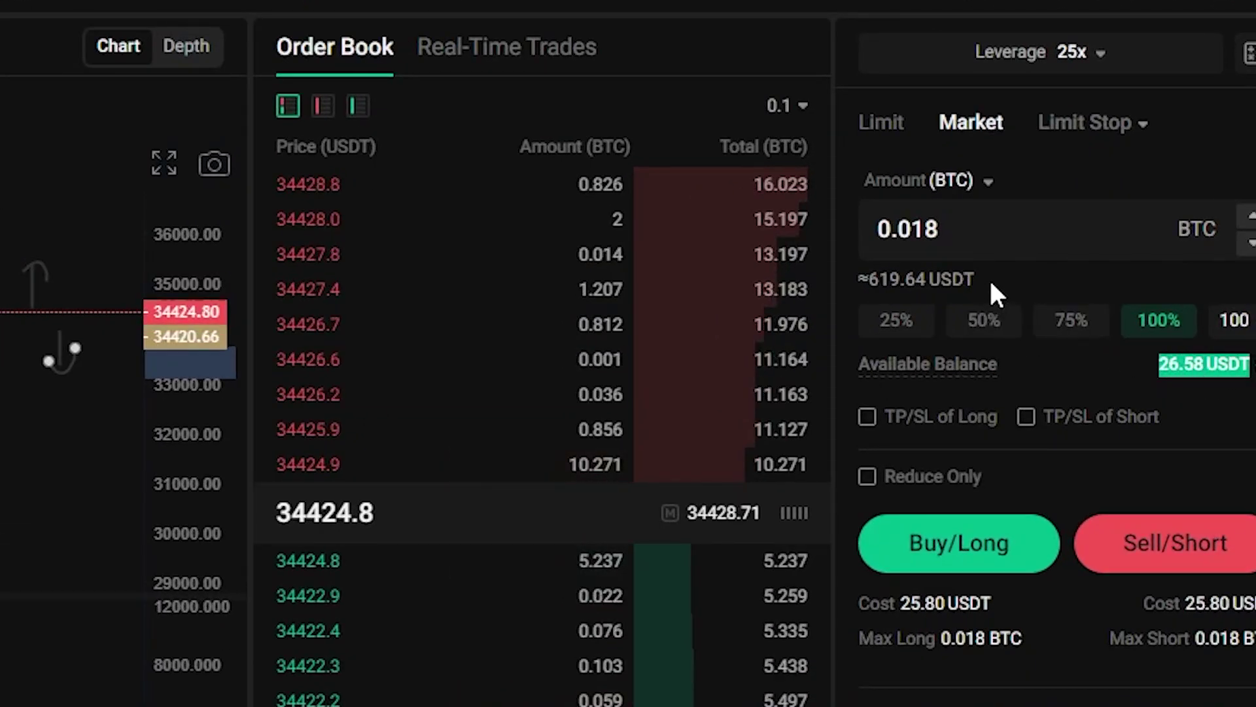
left_click_drag(990, 285, 941, 280)
left_click_drag(863, 280, 870, 180)
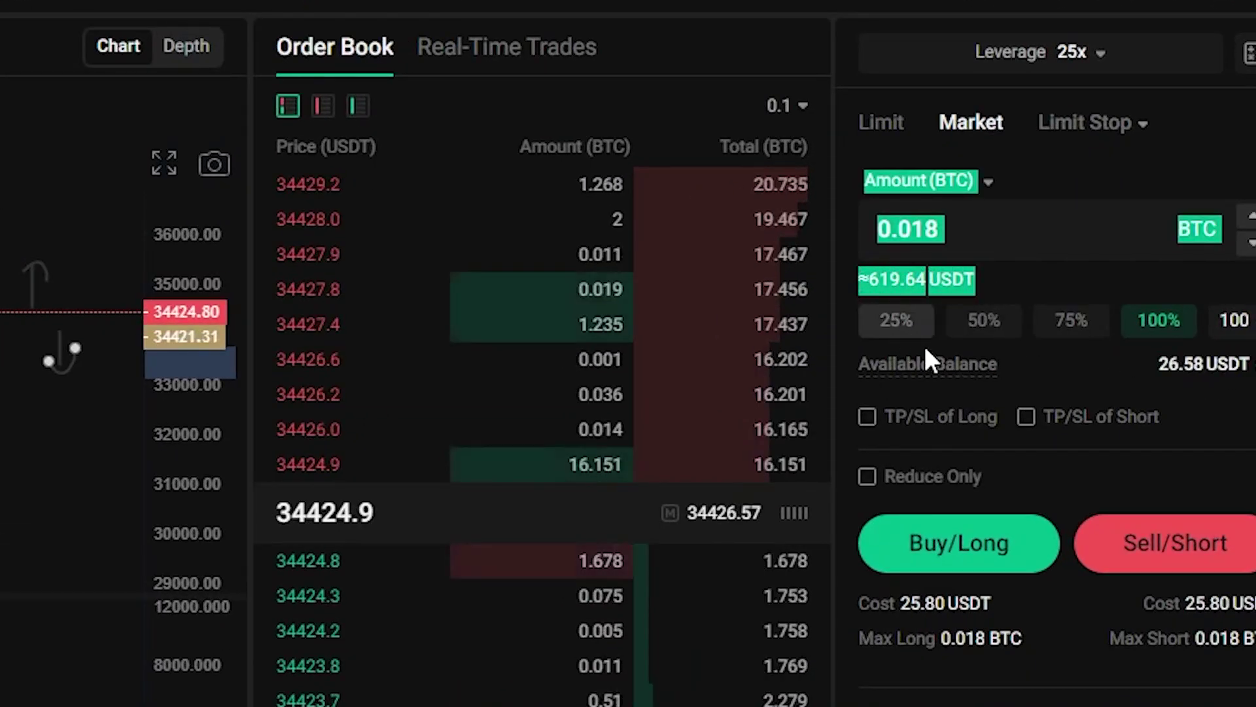
left_click(1007, 281)
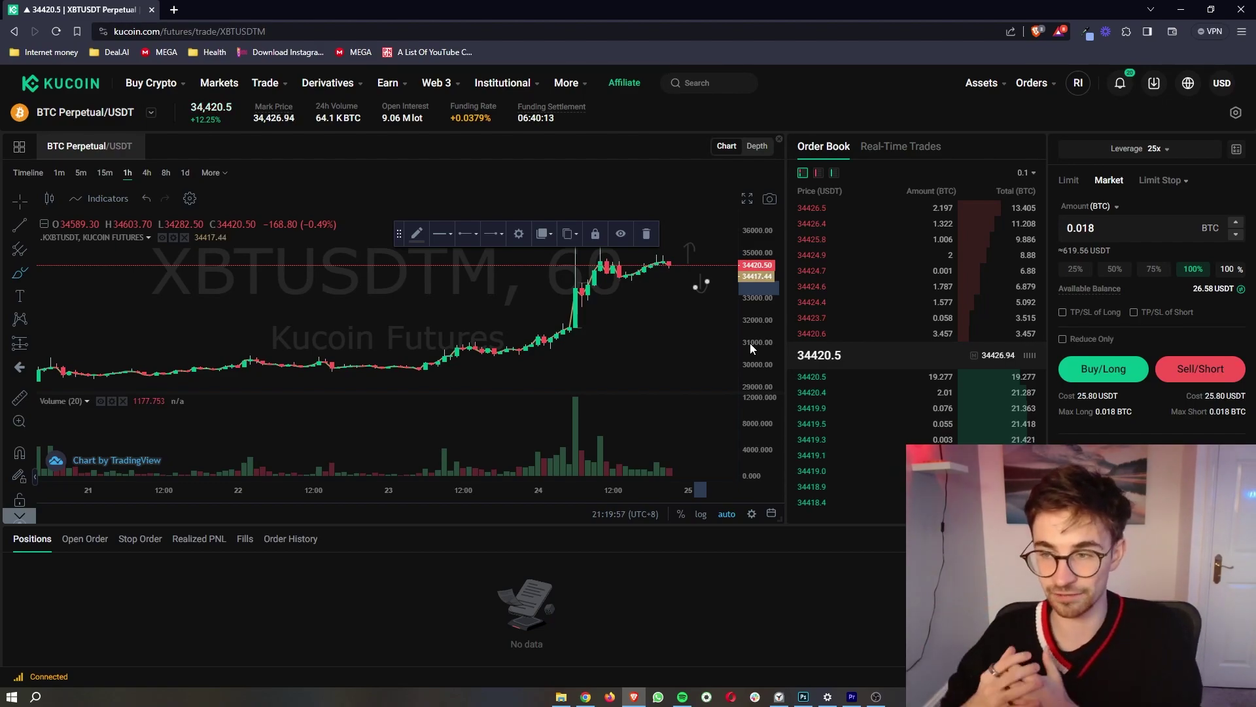
Switch the order type to Limit and reduce the leverage to 10x
left_click(960, 320)
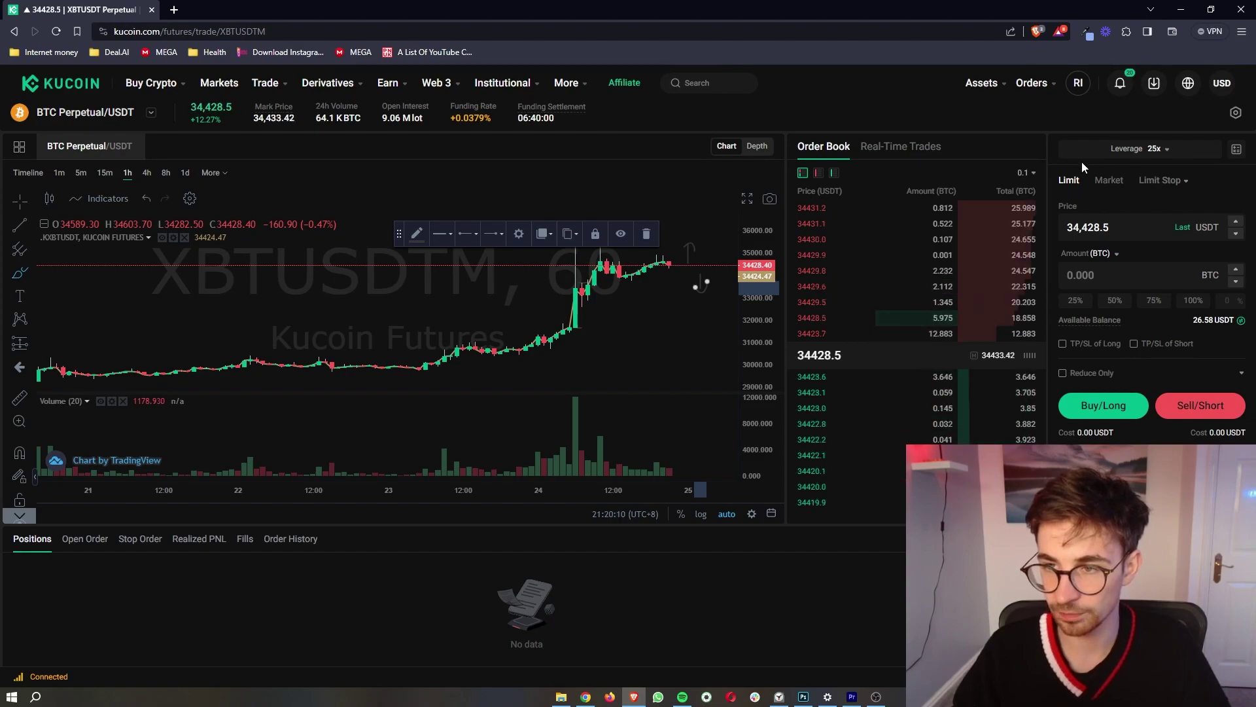
left_click(1153, 149)
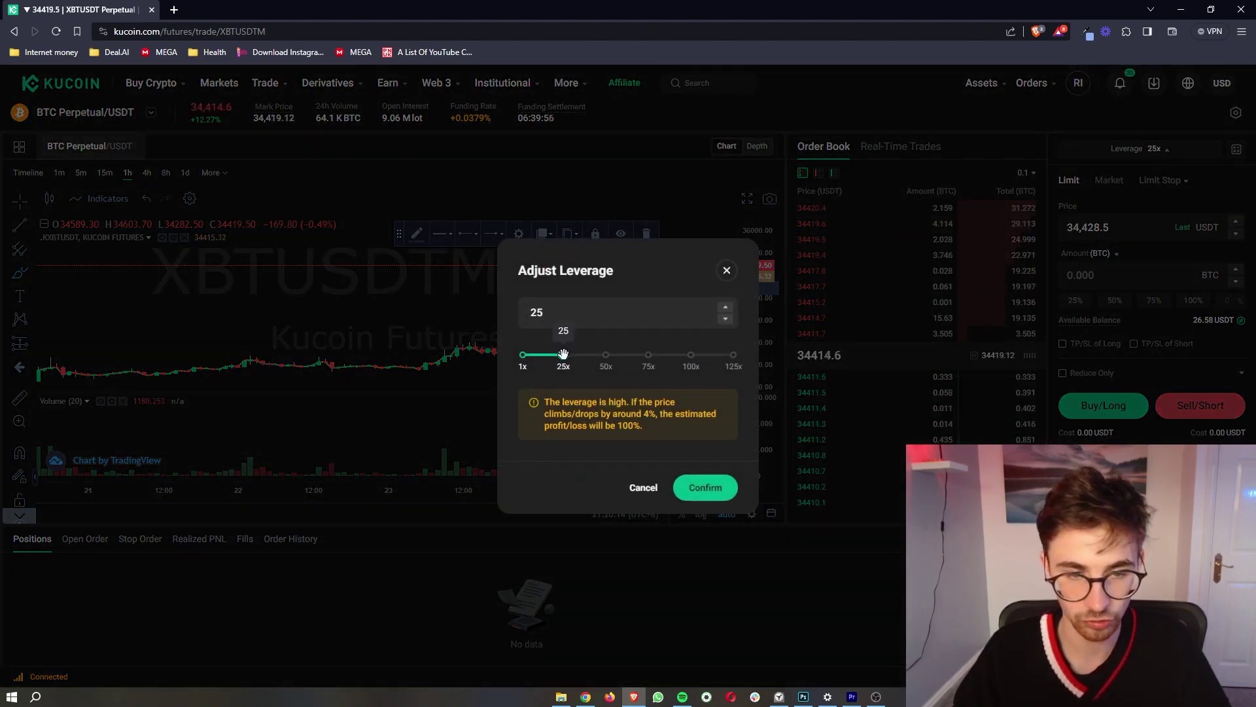
left_click_drag(561, 355, 549, 356)
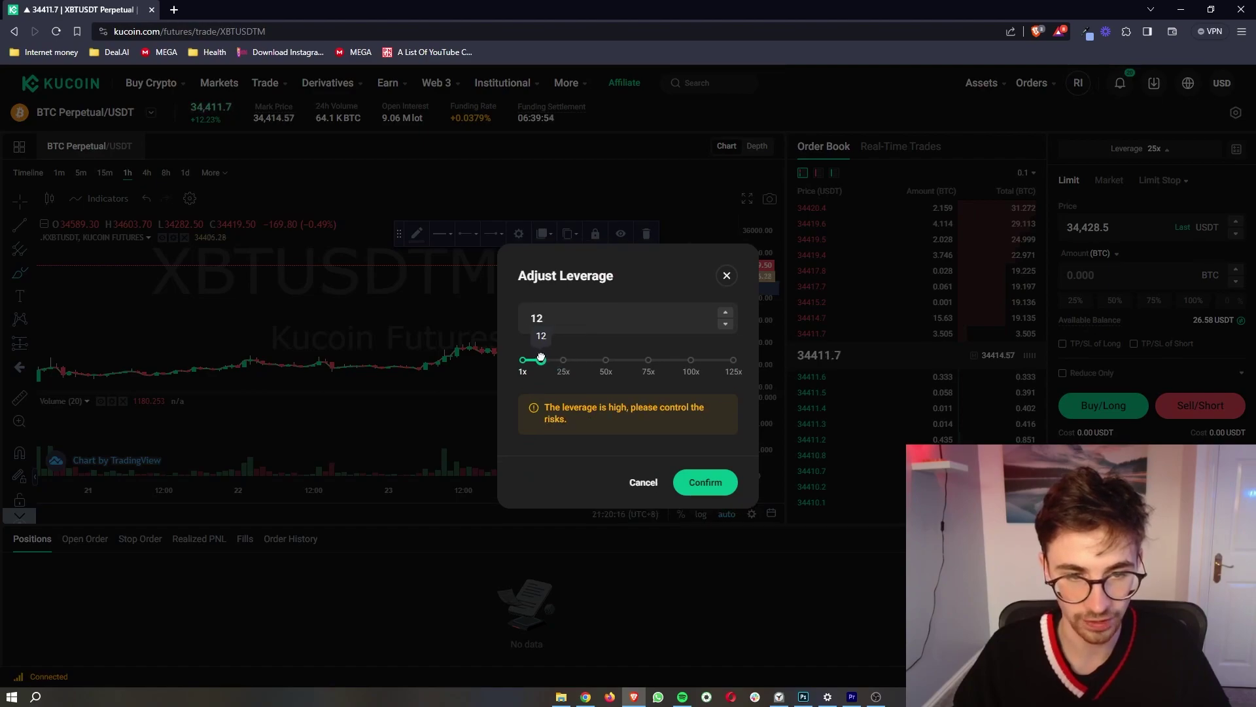
left_click(701, 485)
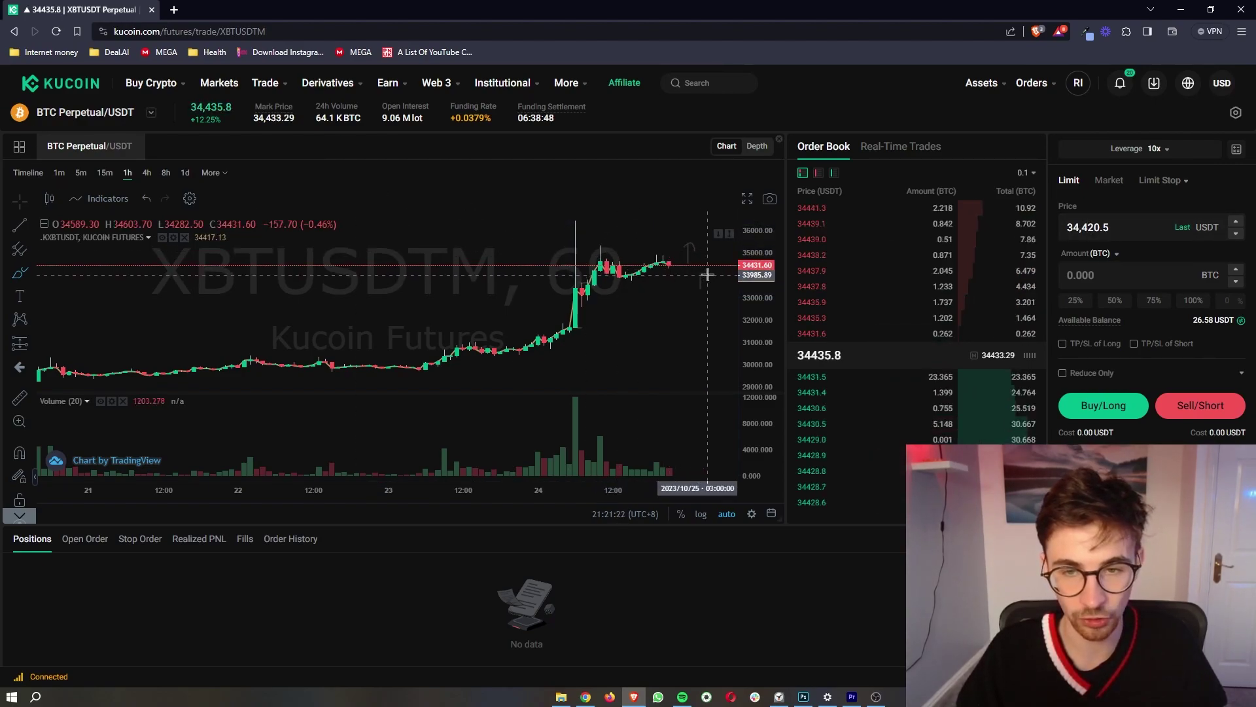
Sketch a freehand rising path from about 34,000 to 35,000 after the latest candle, and delete it
scroll(702, 271, "up", 3)
scroll(702, 270, "up", 5)
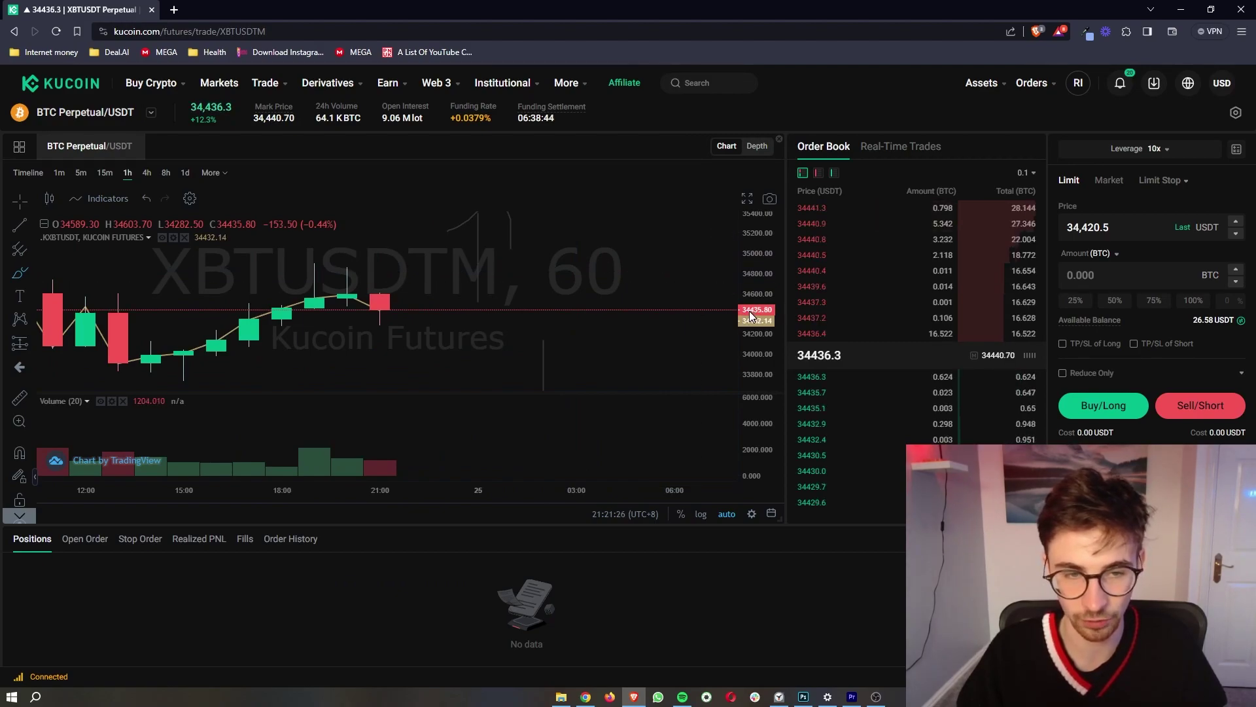
left_click(447, 360)
left_click(621, 252)
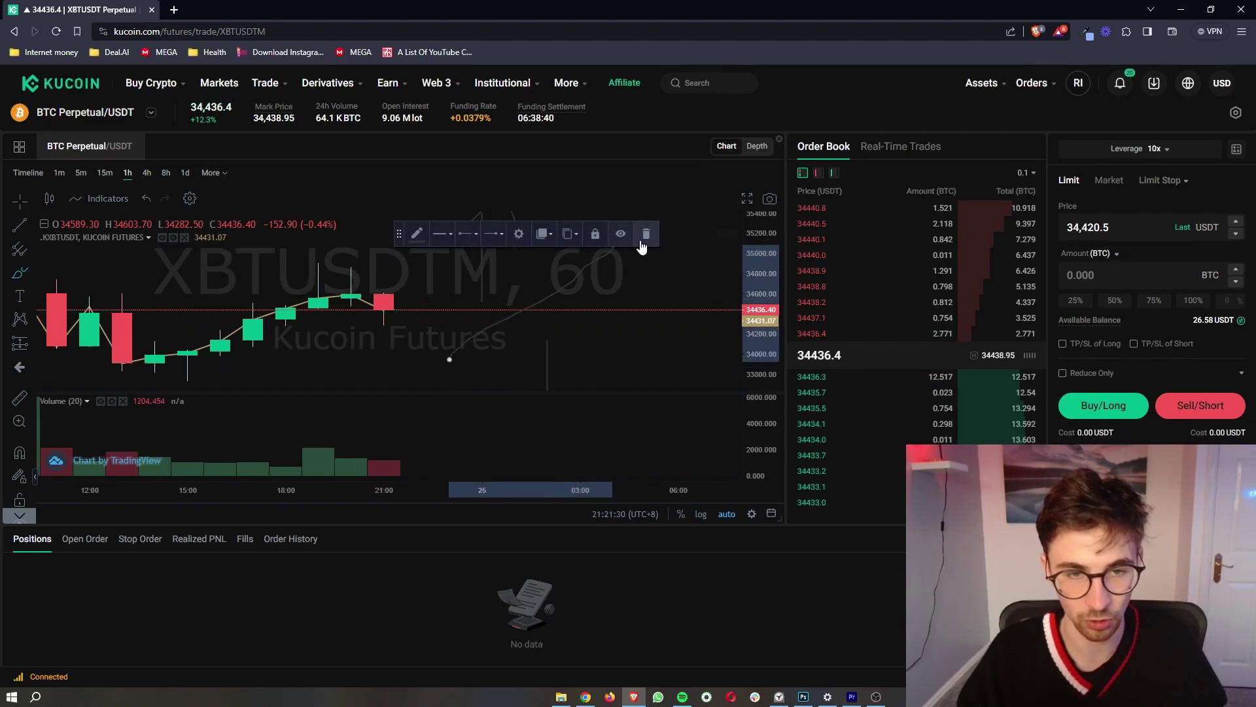
left_click(646, 234)
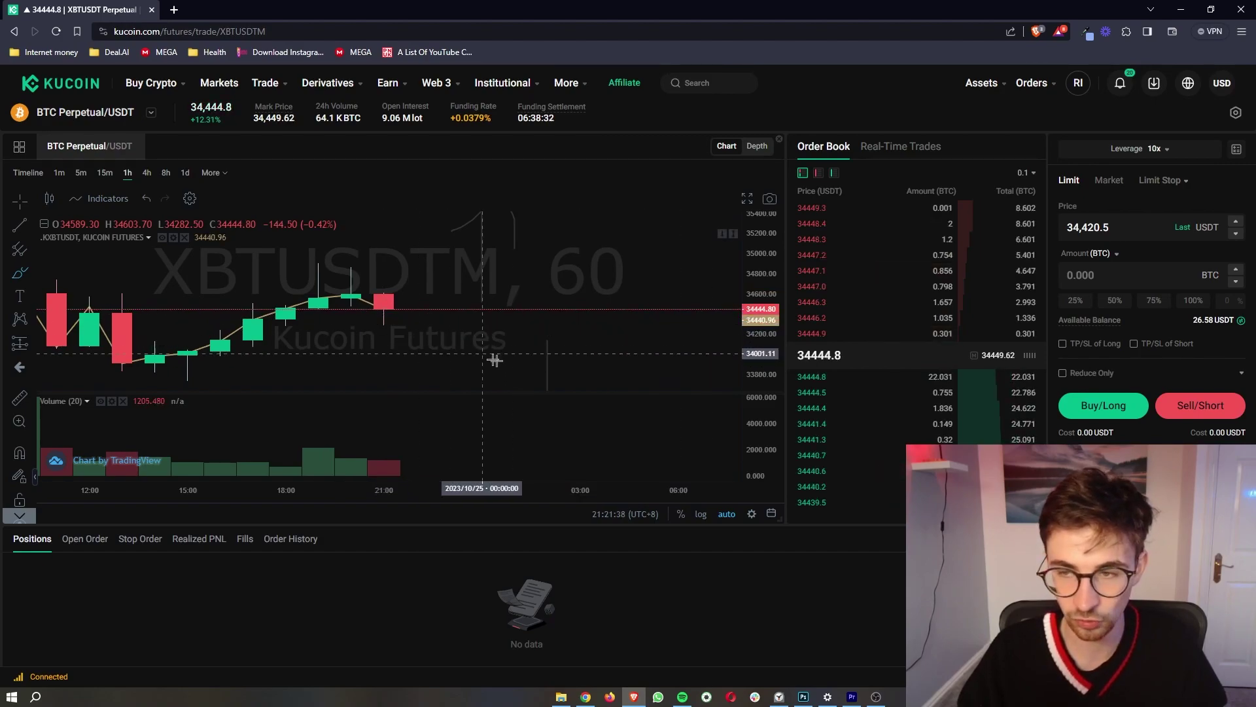
Set the limit order's price to 34,000 USDT and its amount to 100% of the available balance
left_click_drag(1083, 226, 1139, 226)
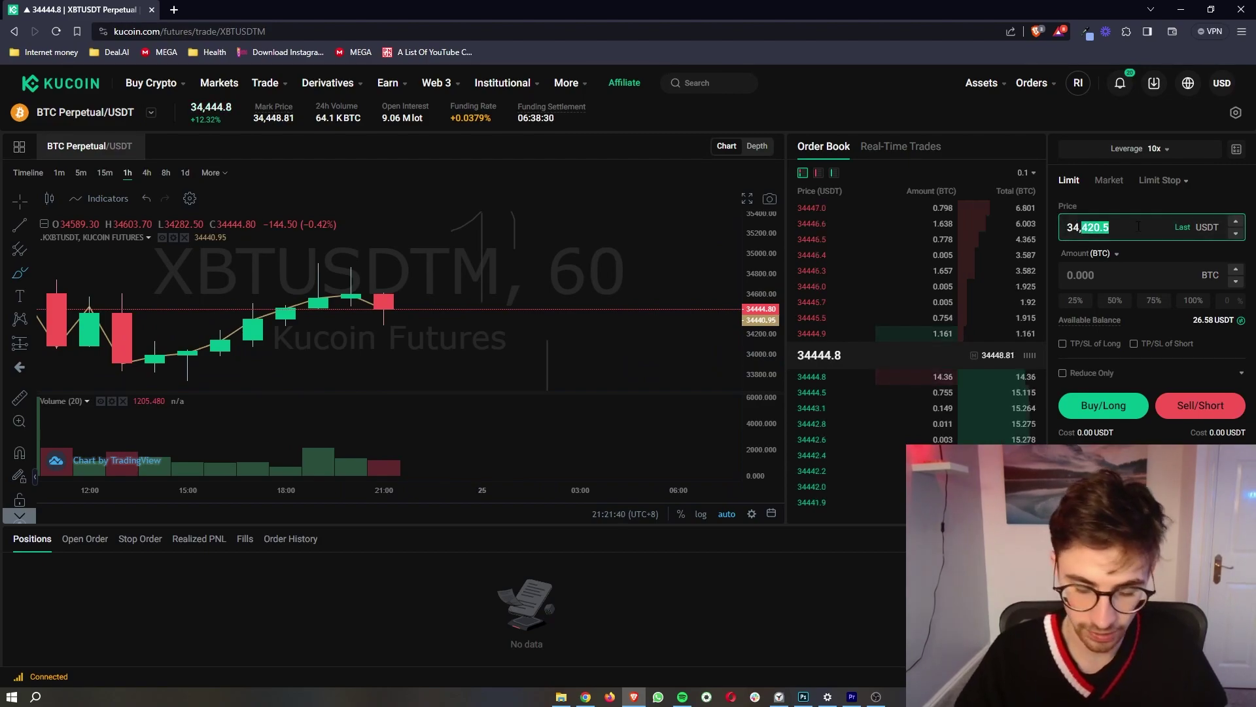
type("00")
left_click(1135, 204)
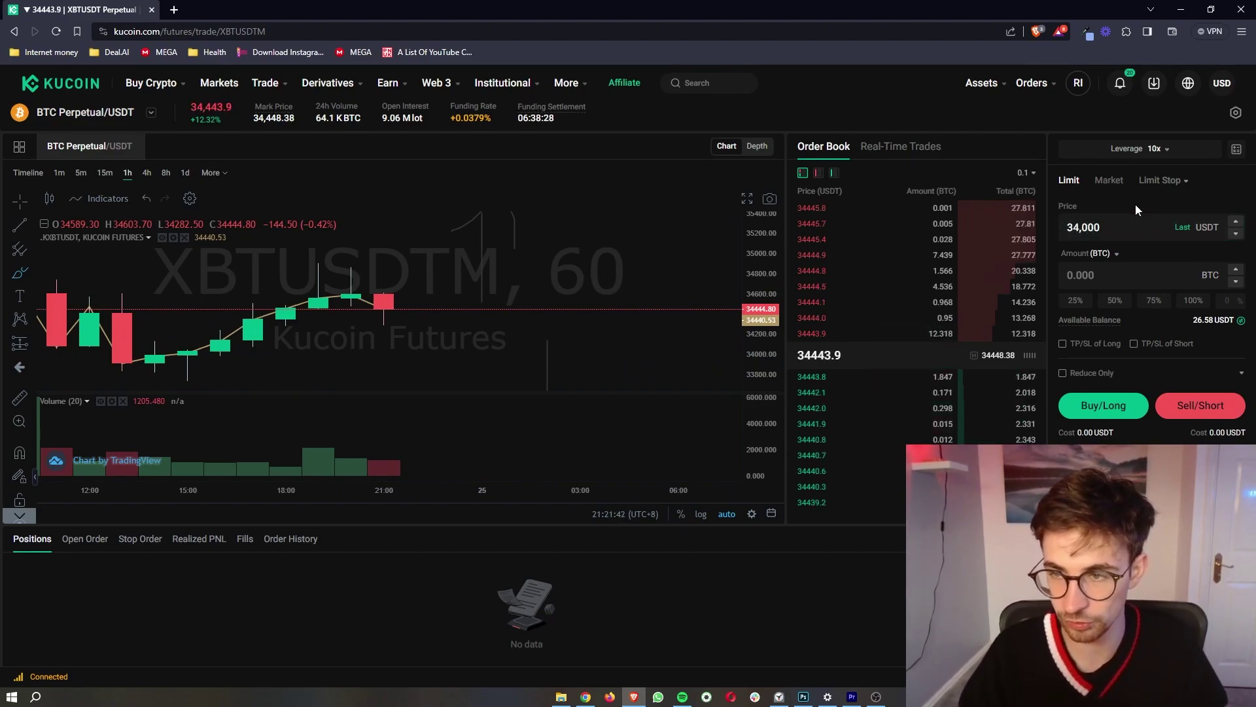
left_click(1101, 281)
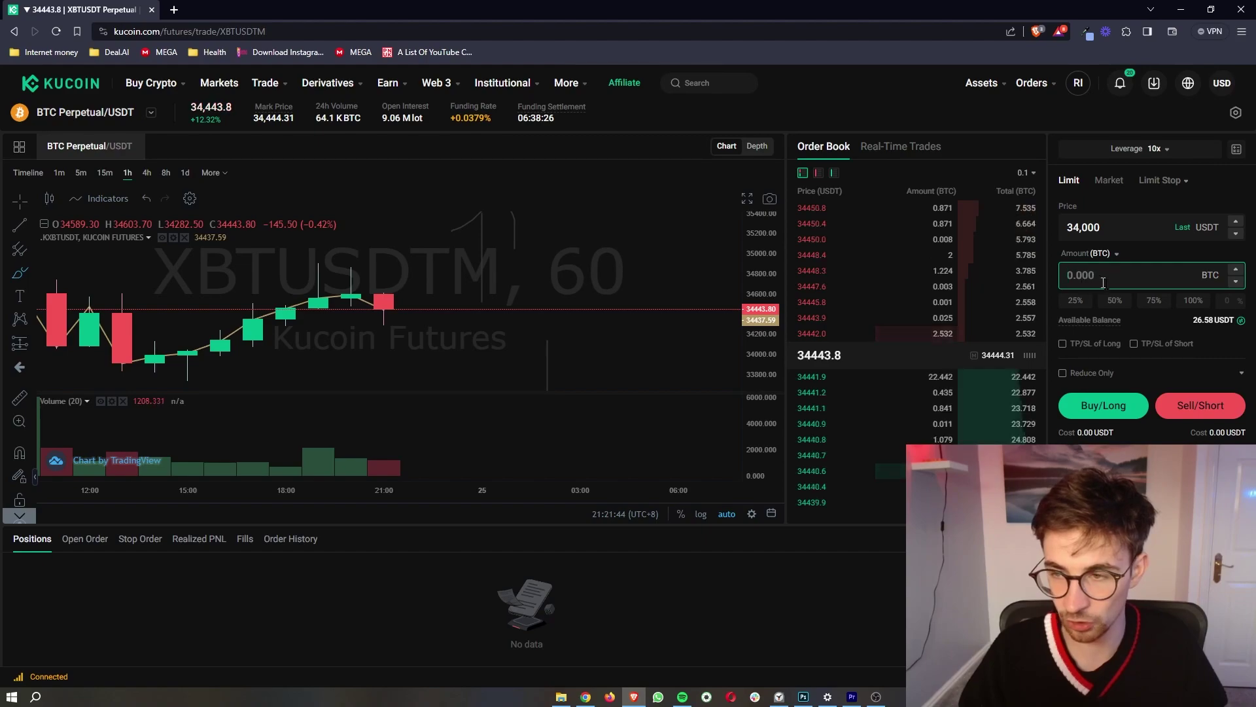
left_click(1187, 300)
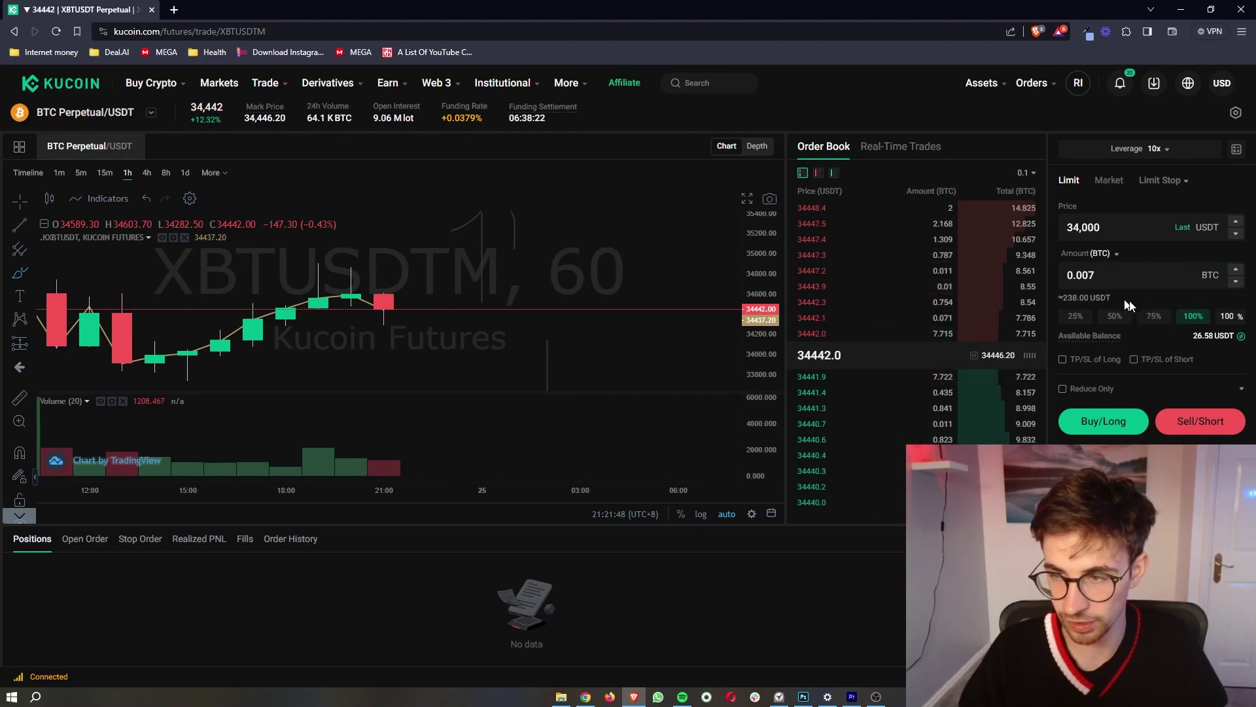
Compare the available balance with the limit order's approximate USDT value
left_click_drag(1193, 336, 1237, 337)
left_click_drag(1063, 298, 1100, 298)
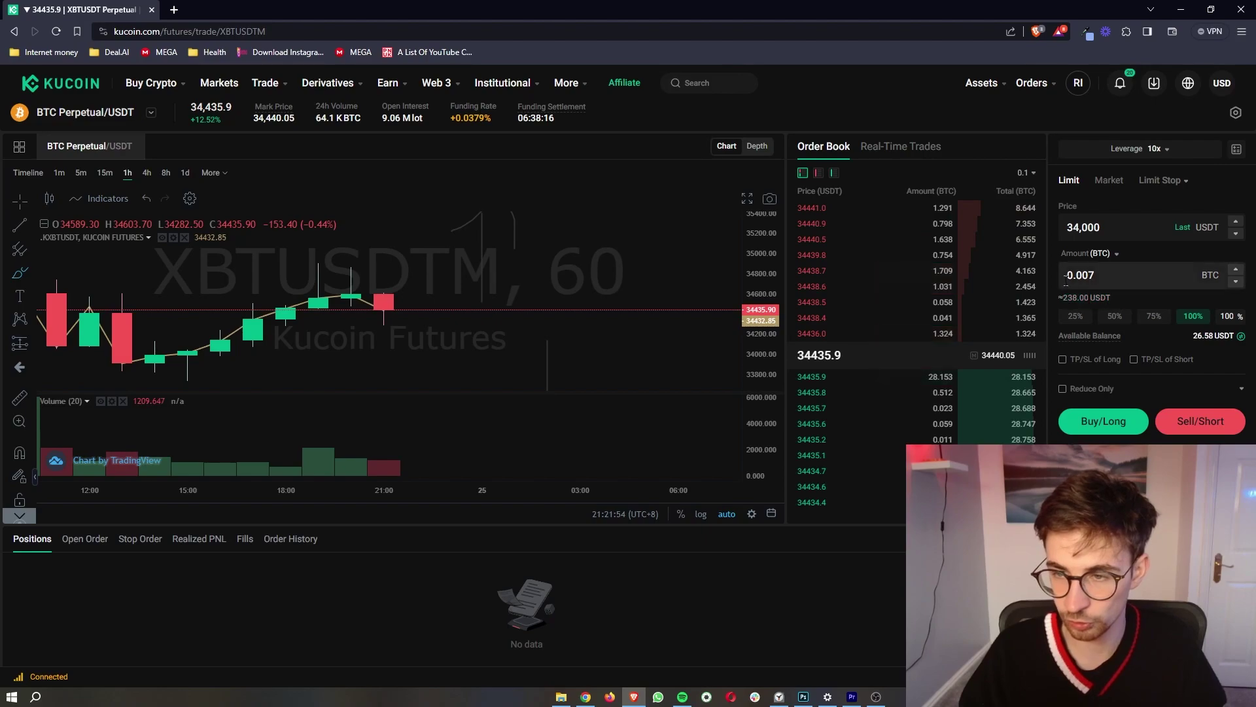
left_click(1064, 293)
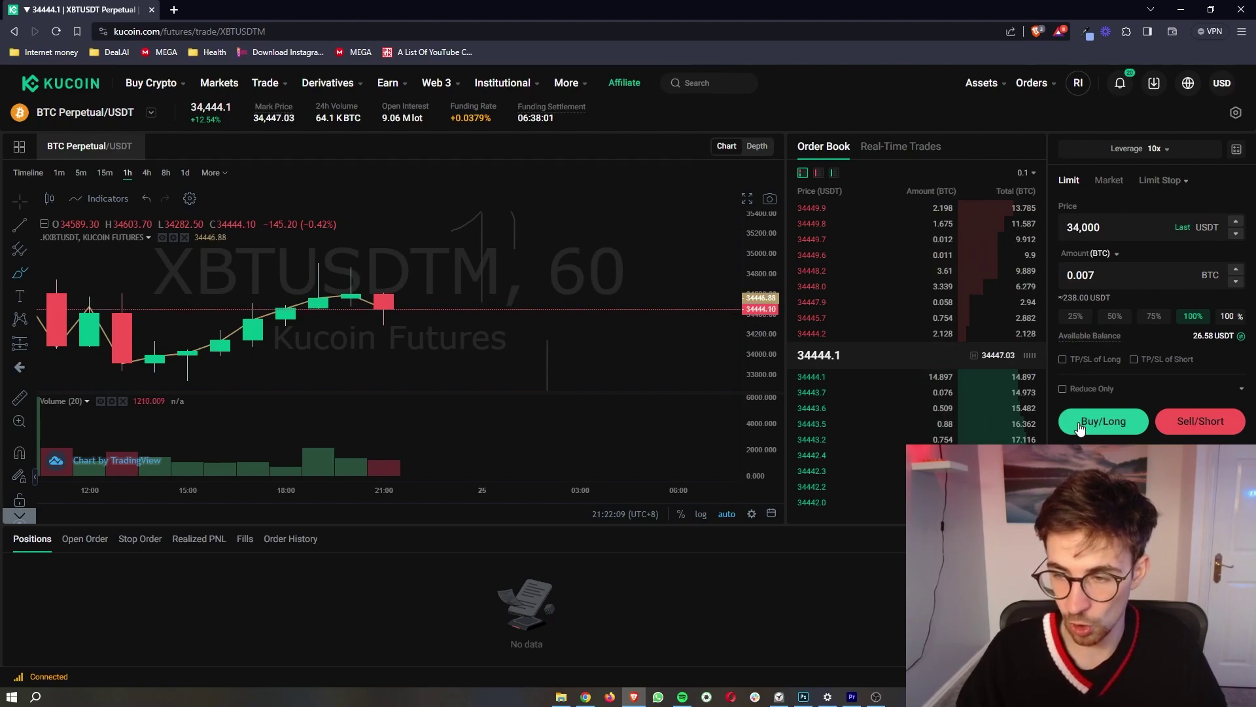
Submit the 0.007 BTC Buy/Long limit order at 34,000 USDT, confirm it and enter the trading password
left_click(1103, 423)
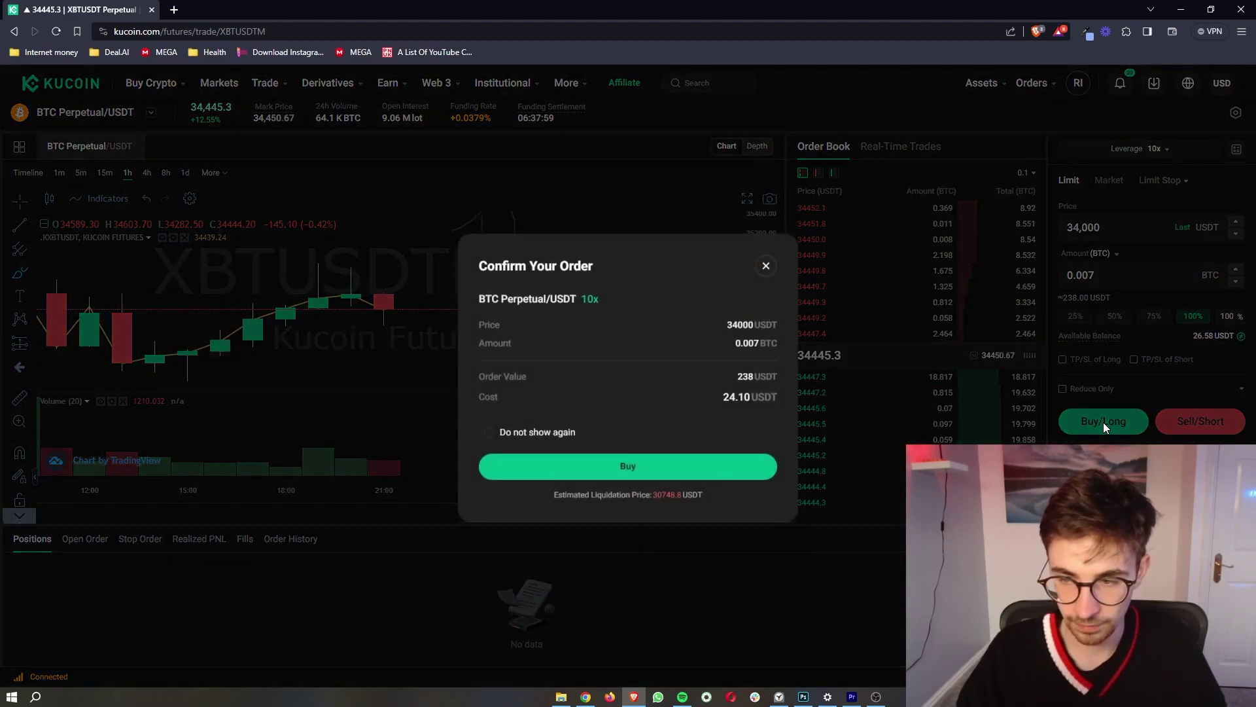
left_click(602, 465)
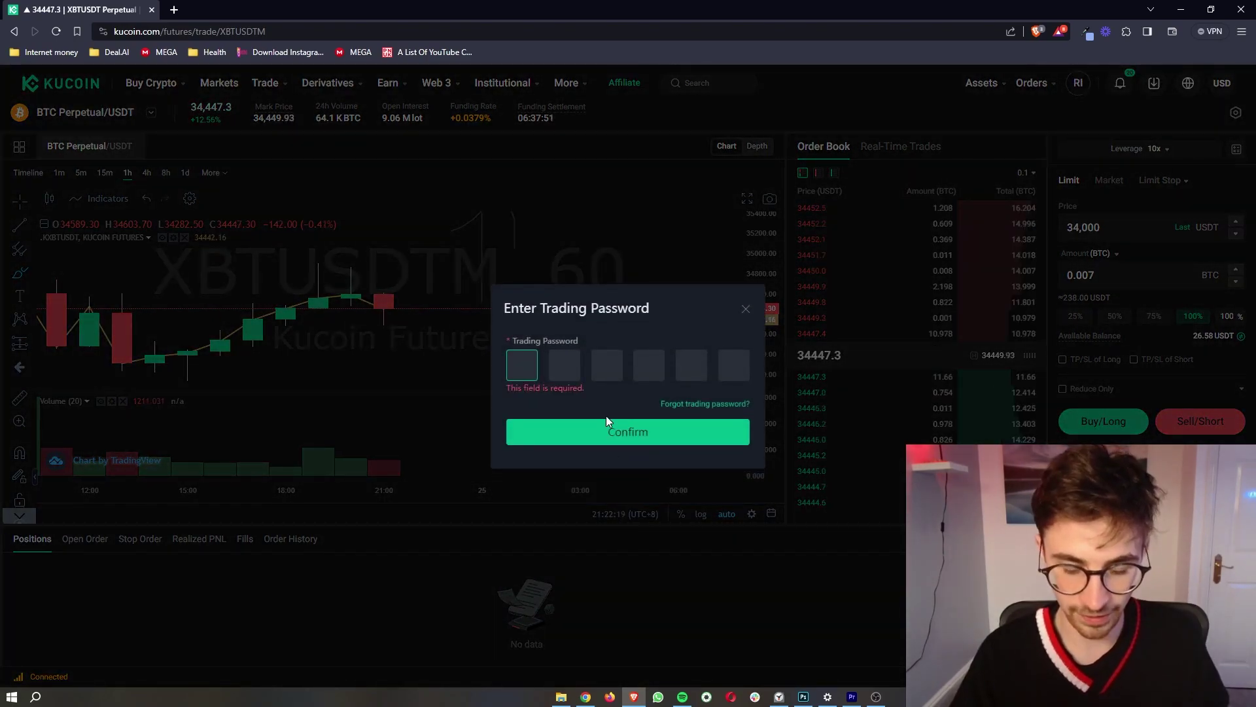
type("******")
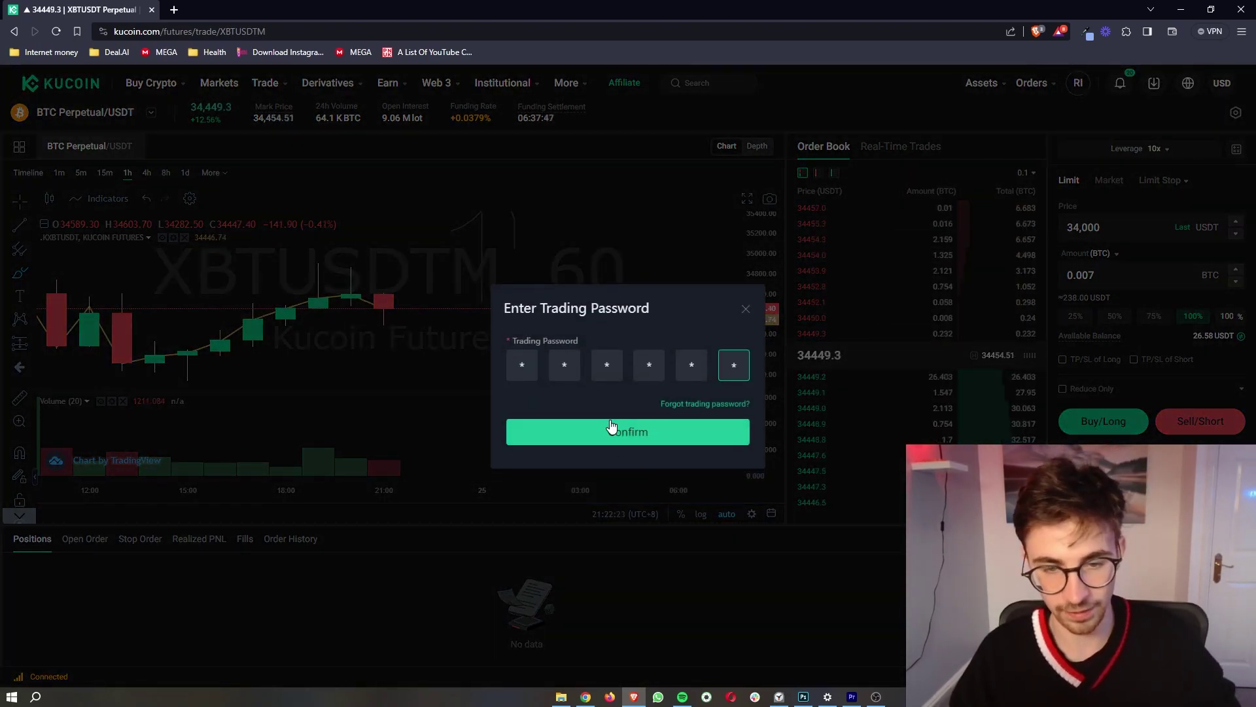
left_click(610, 422)
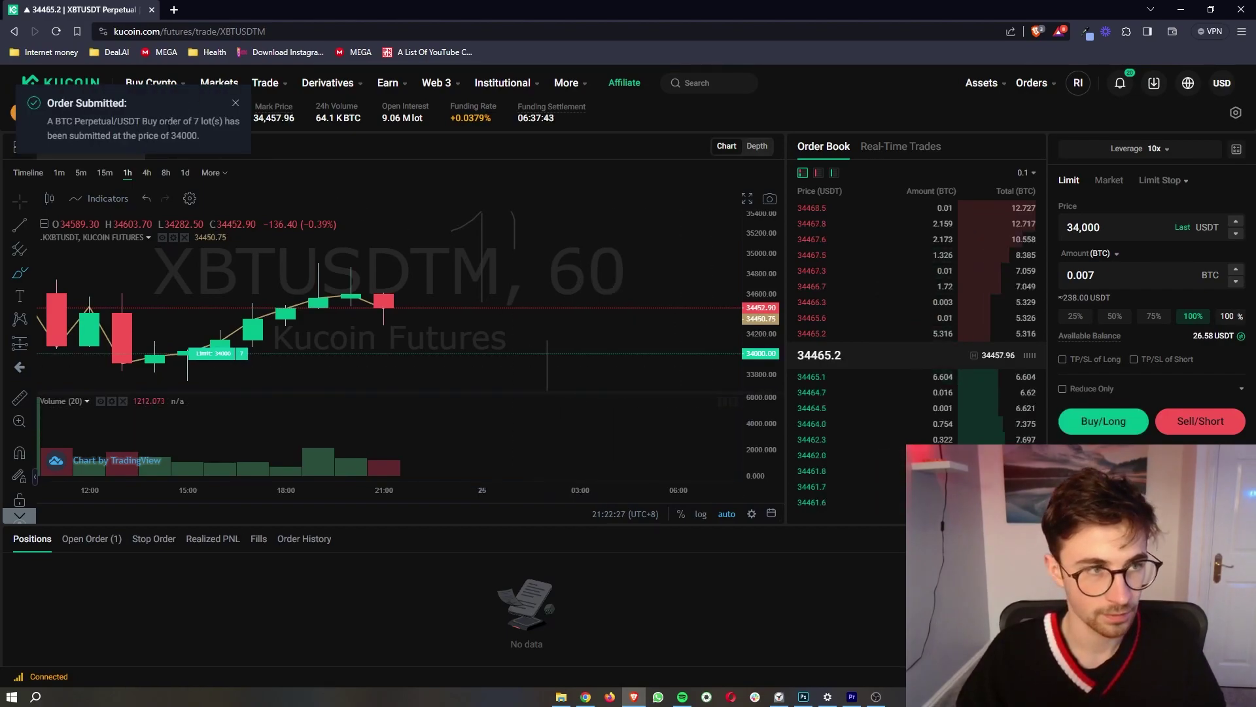
Read the order submission notice, then list the open orders and cancel the long limit order at 34,000 USDT
left_click_drag(138, 131, 58, 119)
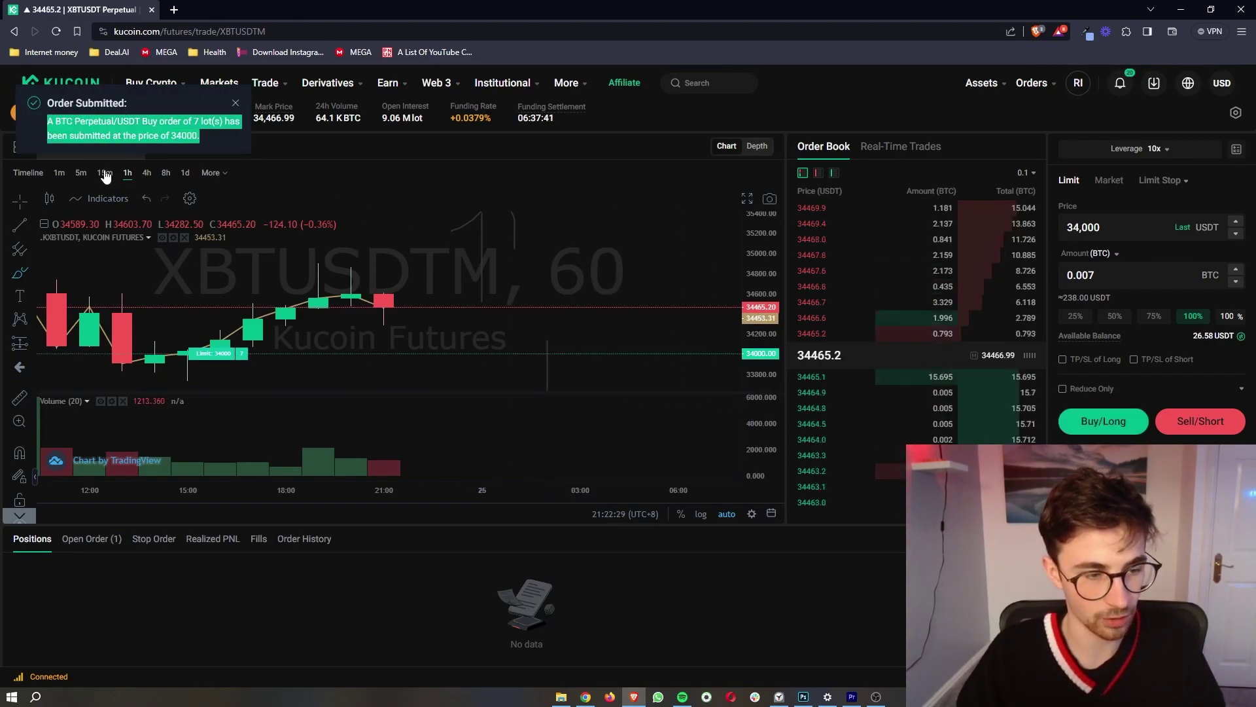
left_click(90, 539)
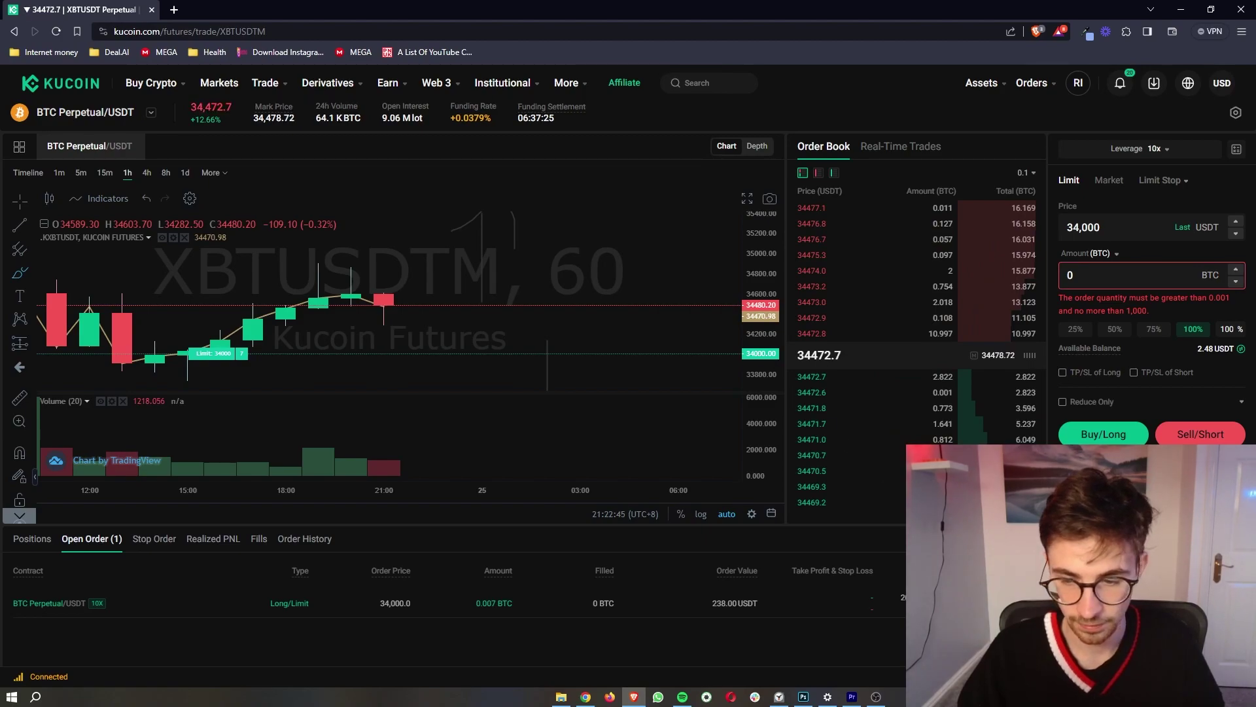
left_click(1217, 603)
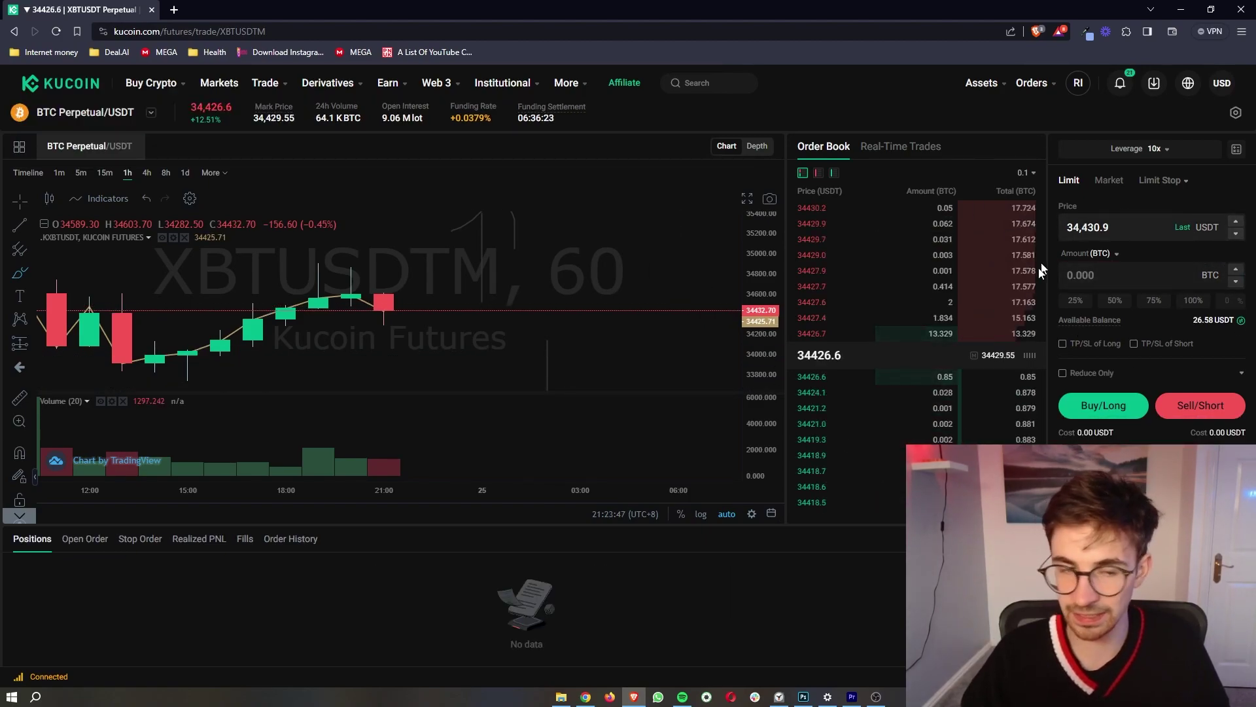
Switch the order type to Market and the chart interval to 1 minute
left_click(1109, 182)
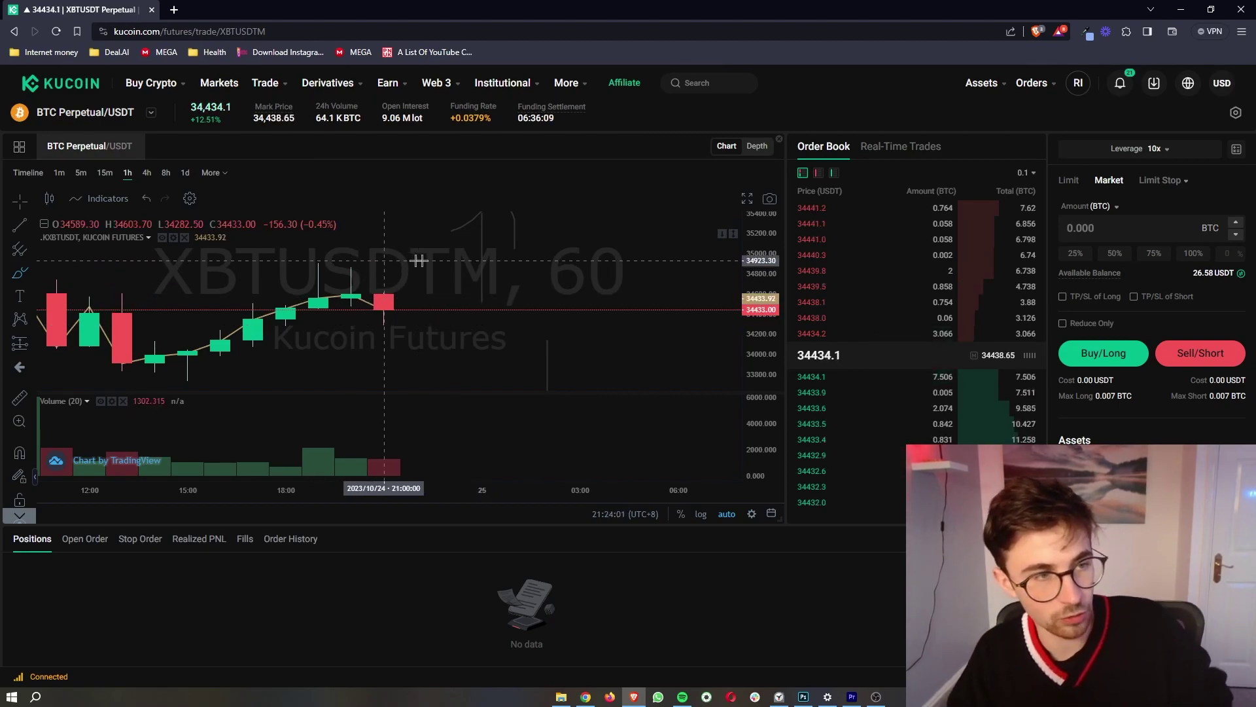
left_click(59, 174)
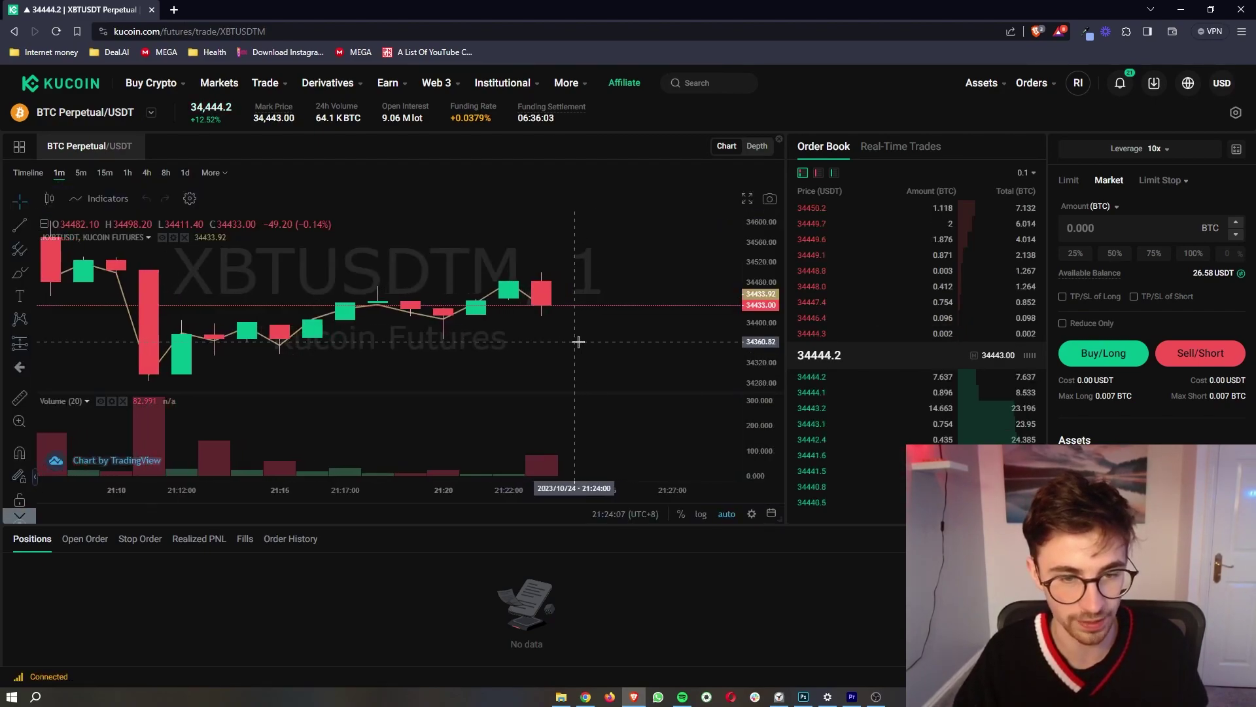
scroll(579, 342, "down", 3)
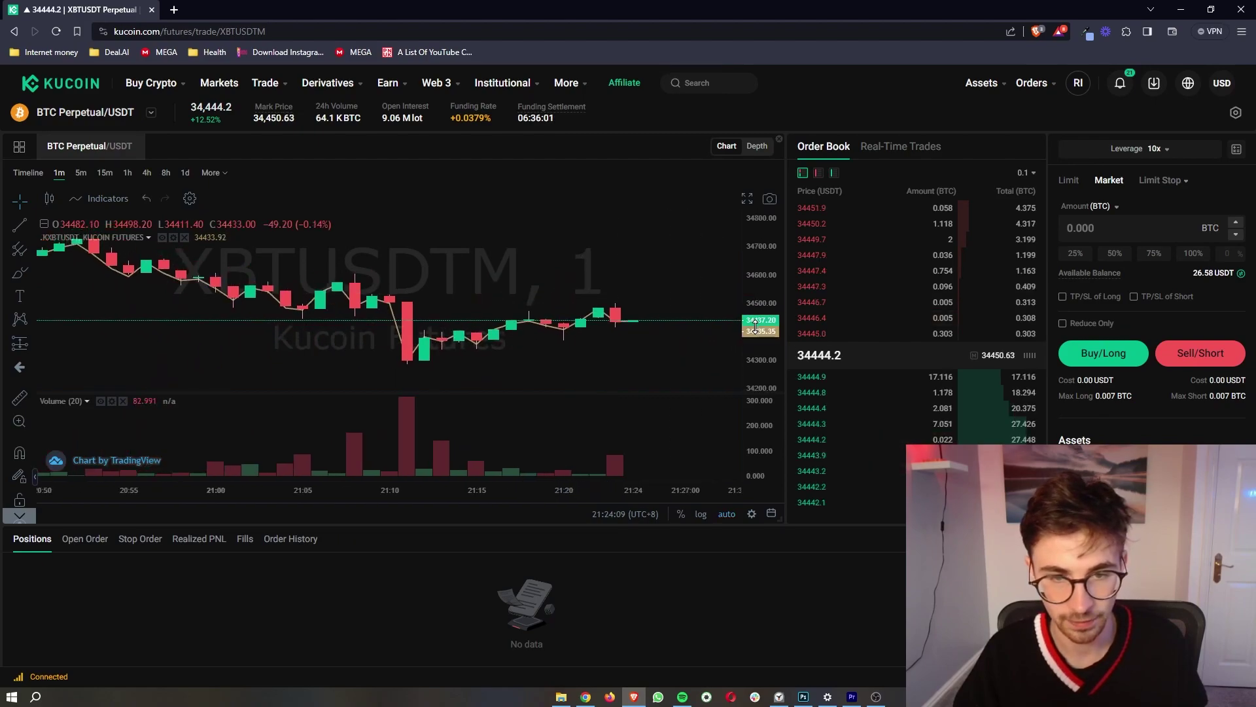
left_click_drag(664, 308, 642, 306)
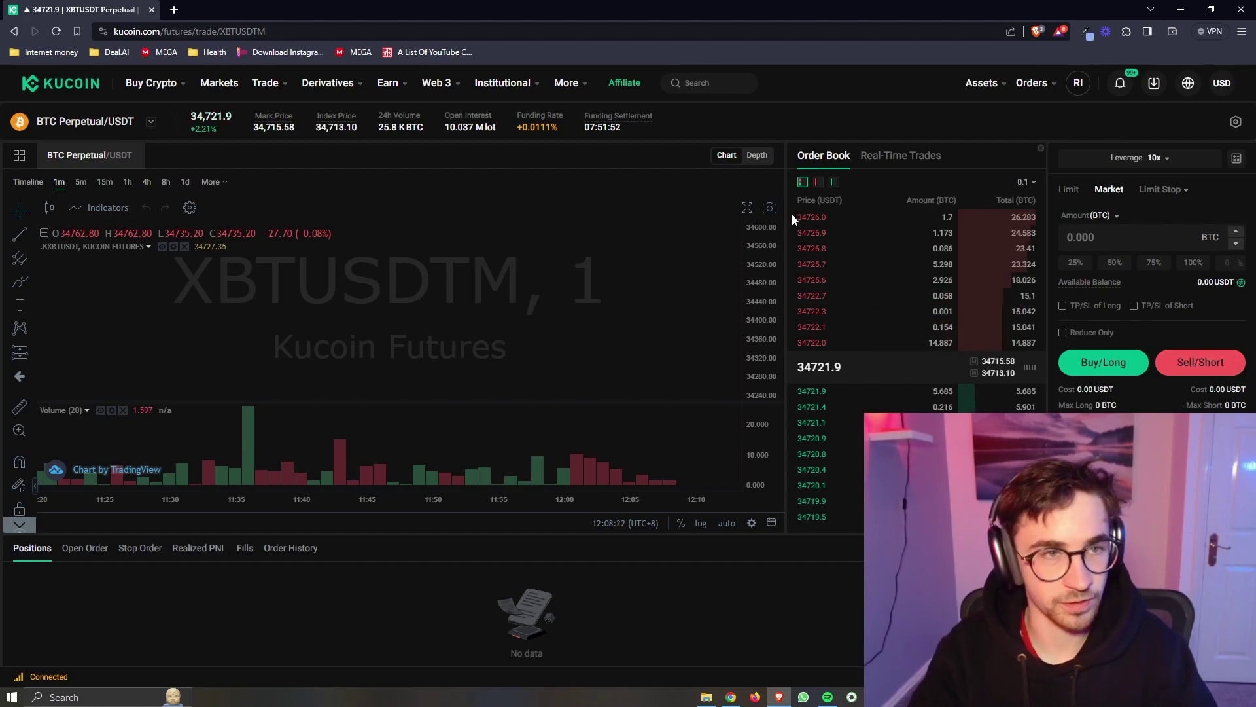
Draw a horizontal trend line at about 34,720 from 12:06 to 12:17 and sketch a falling freehand path to about 34,550
mouse_move(273, 95)
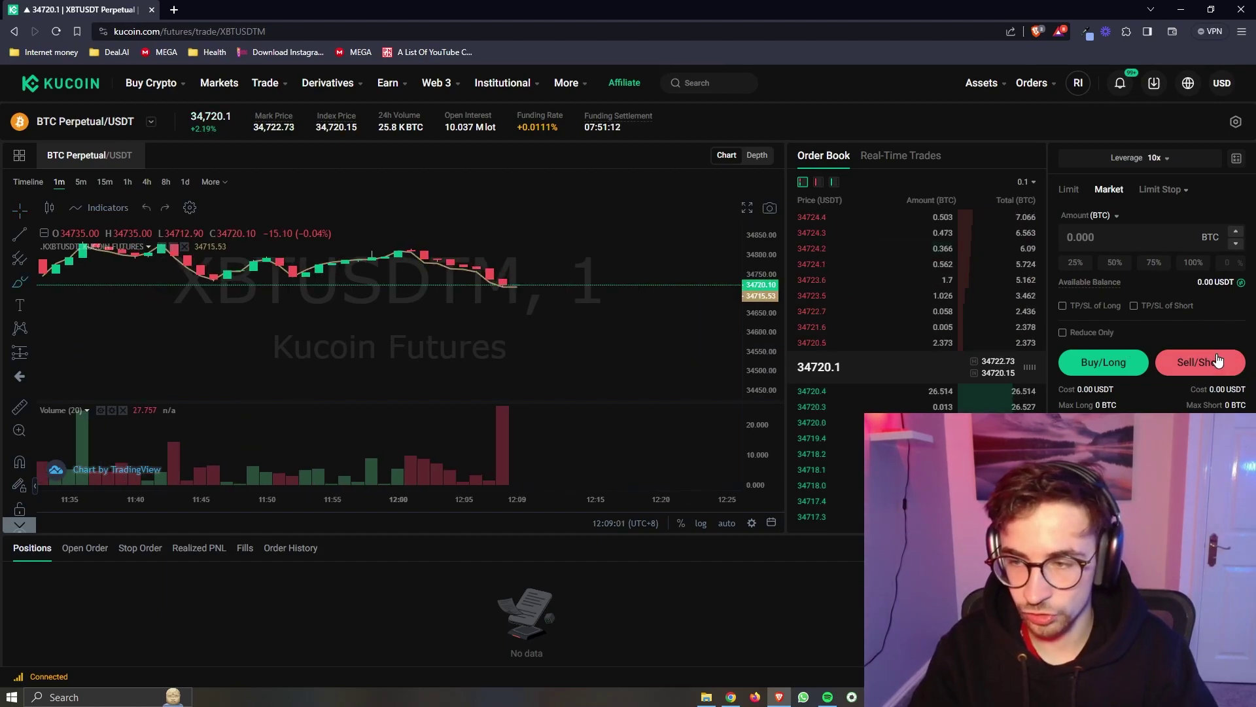
left_click(20, 233)
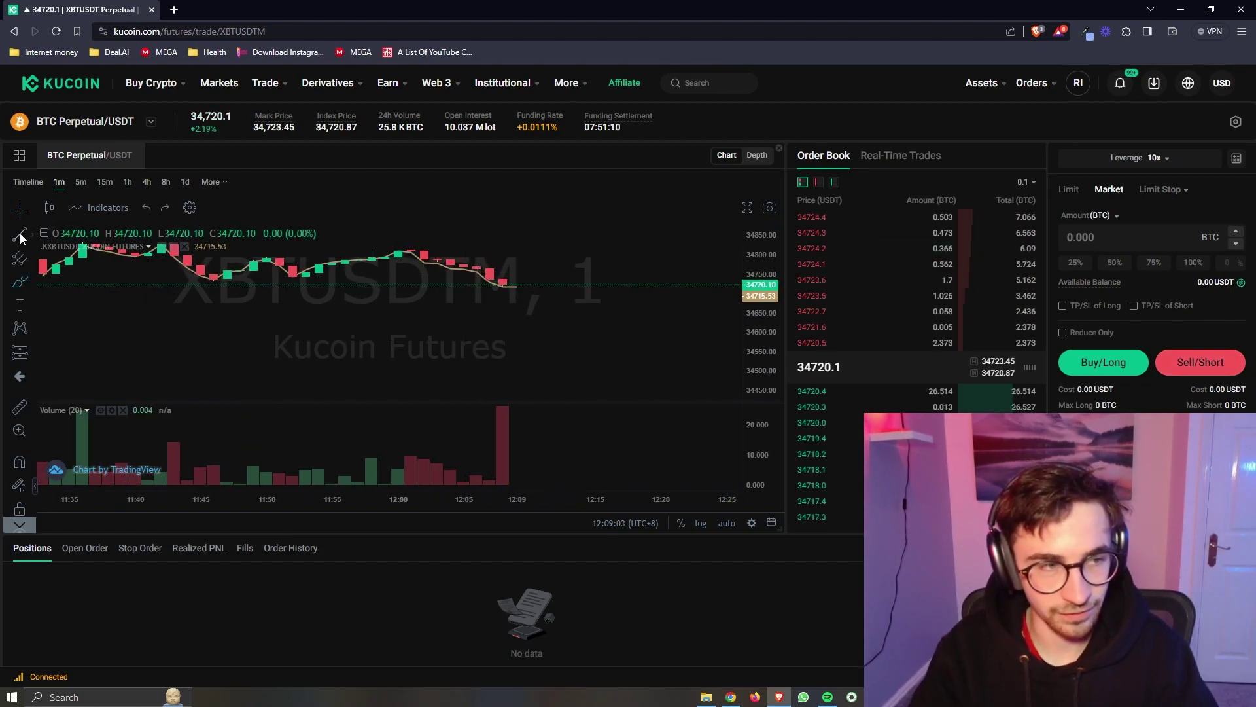
left_click(476, 285)
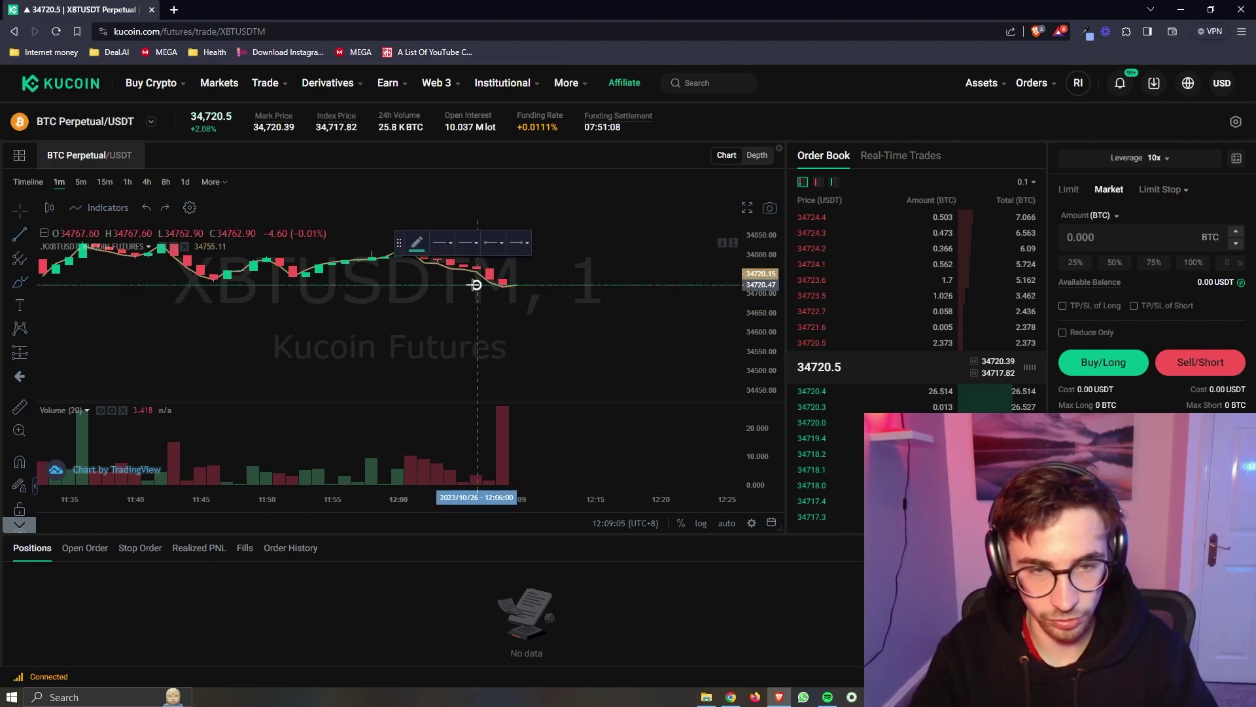
left_click(621, 285)
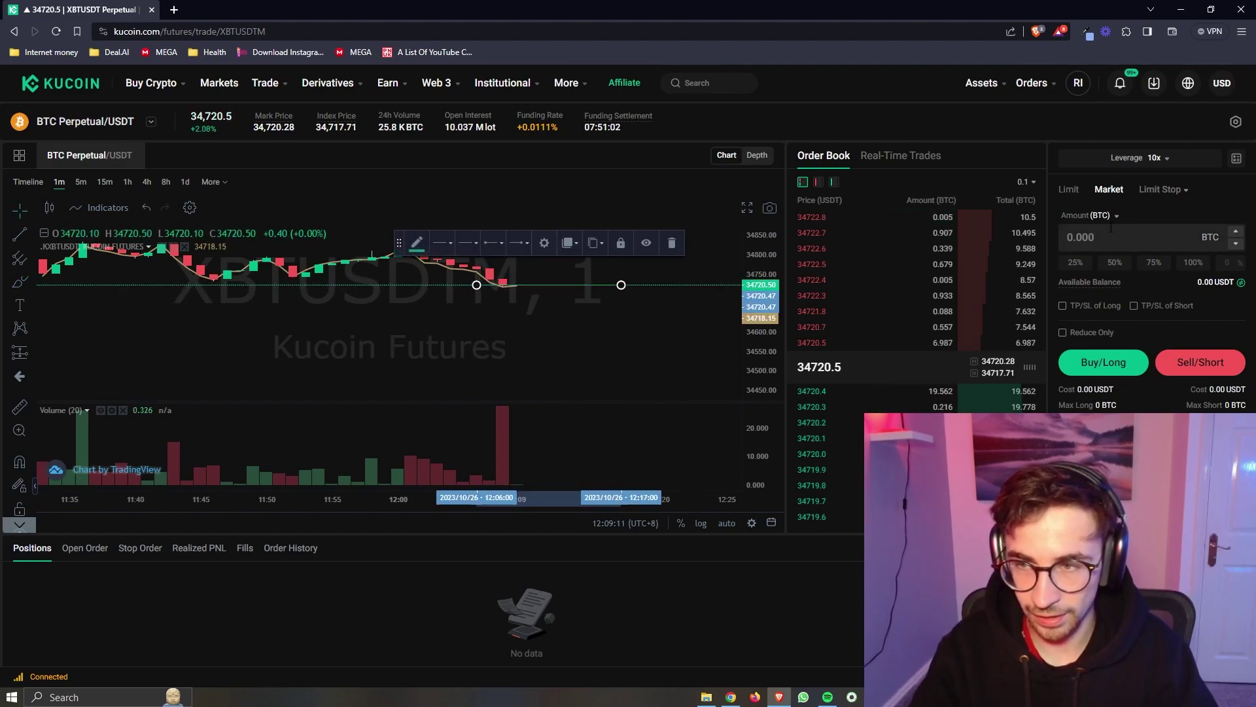
left_click(634, 292)
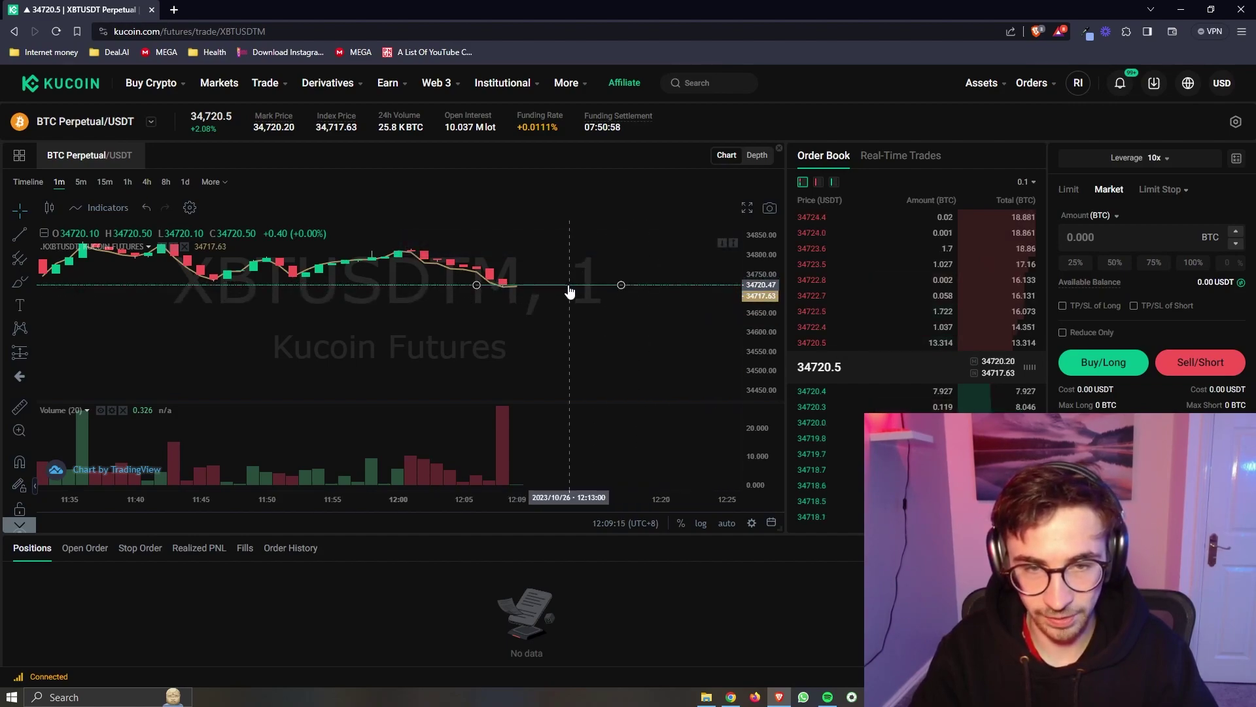
left_click(20, 282)
mouse_move(512, 286)
left_mouse_down()
mouse_move(550, 291)
mouse_move(569, 351)
left_mouse_up()
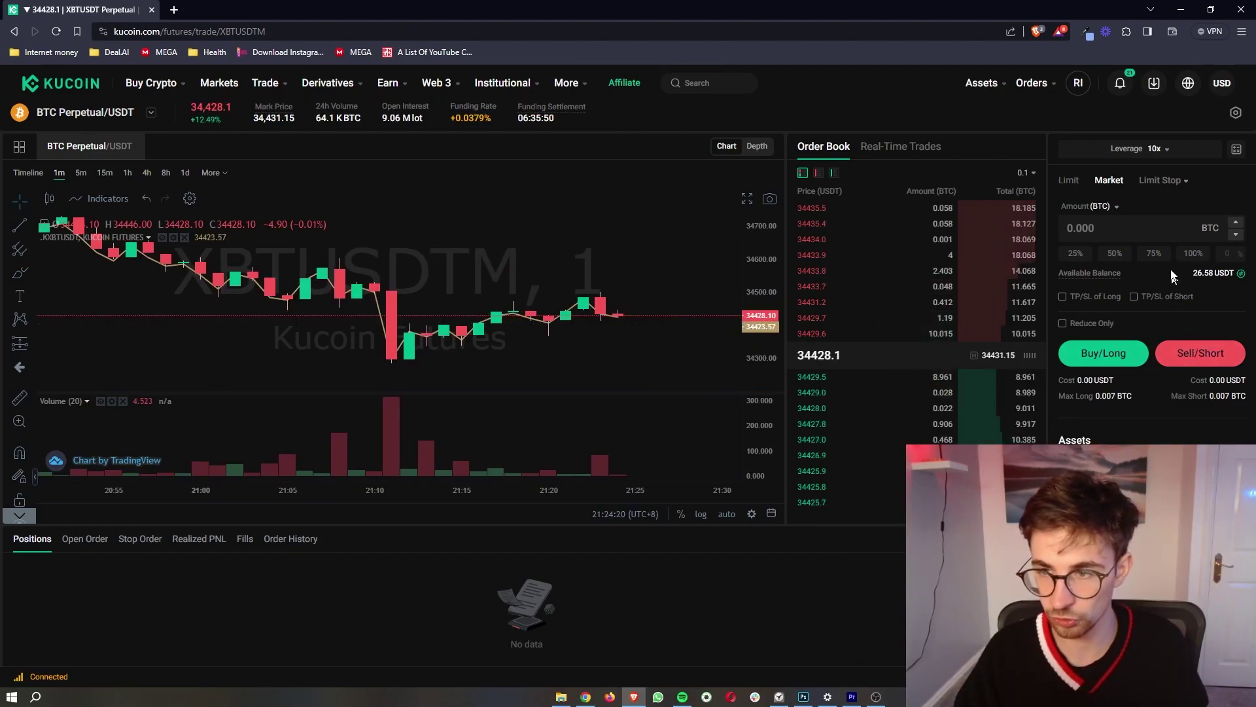
Set the market order's amount to 100% of the available balance and check its approximate USDT value
left_click(1187, 254)
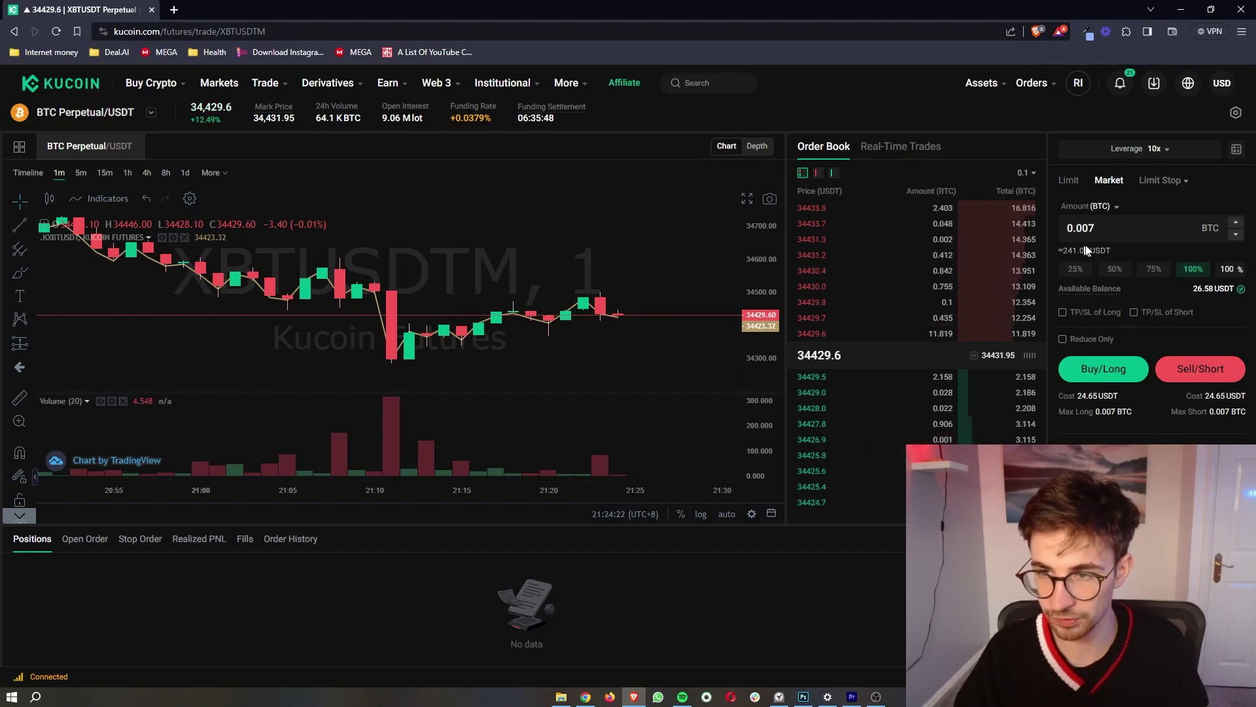
left_click_drag(1114, 250, 1061, 251)
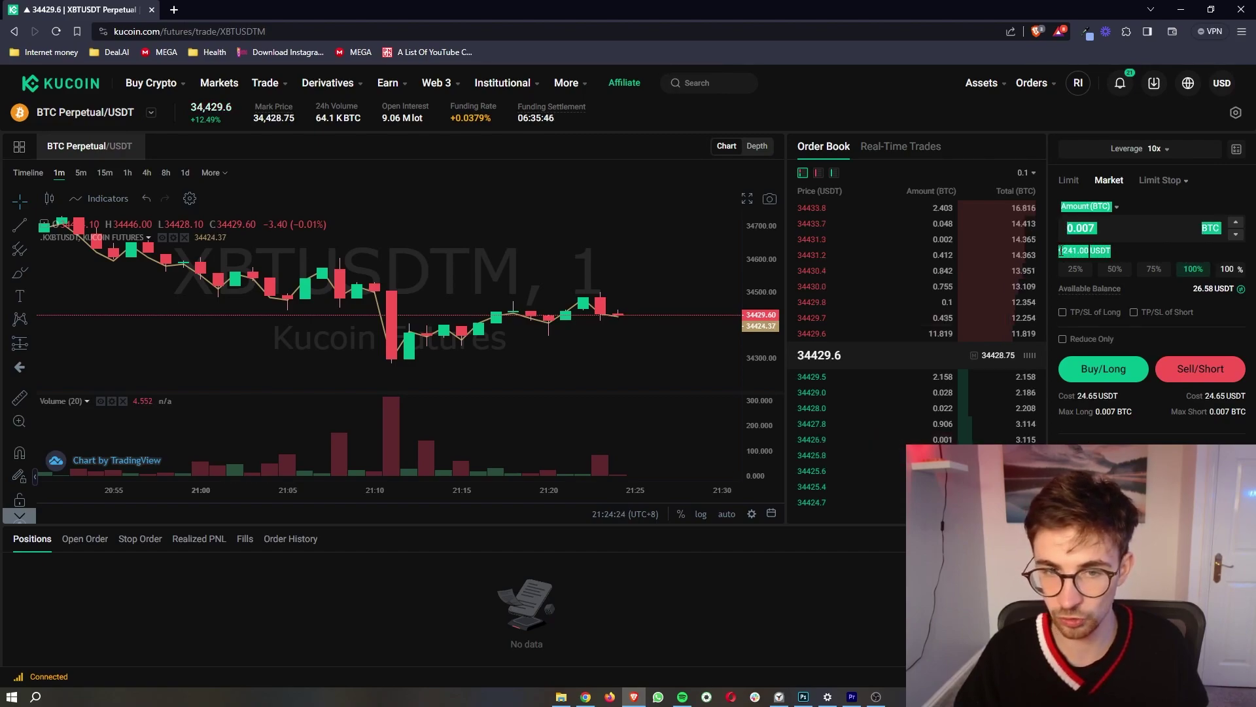
left_click(1129, 249)
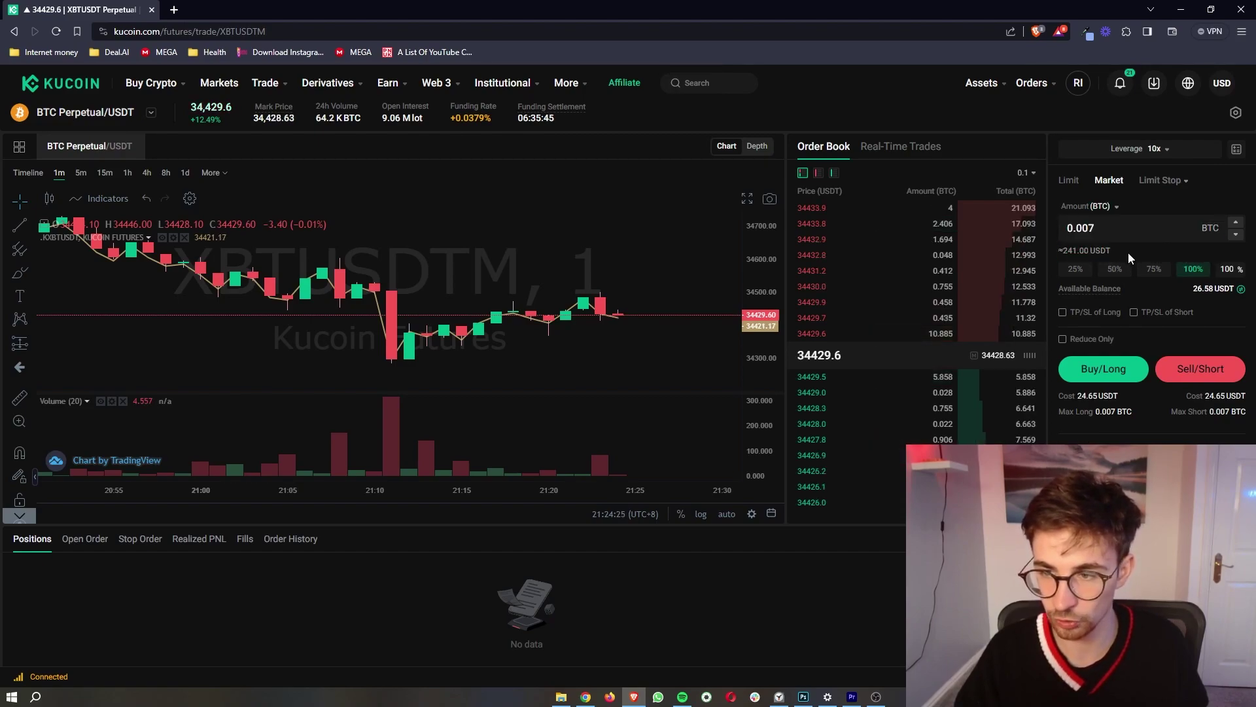
Place and confirm a Sell/Short market order for 0.007 BTC at 10x leverage, and skip the position introduction
left_click(1195, 371)
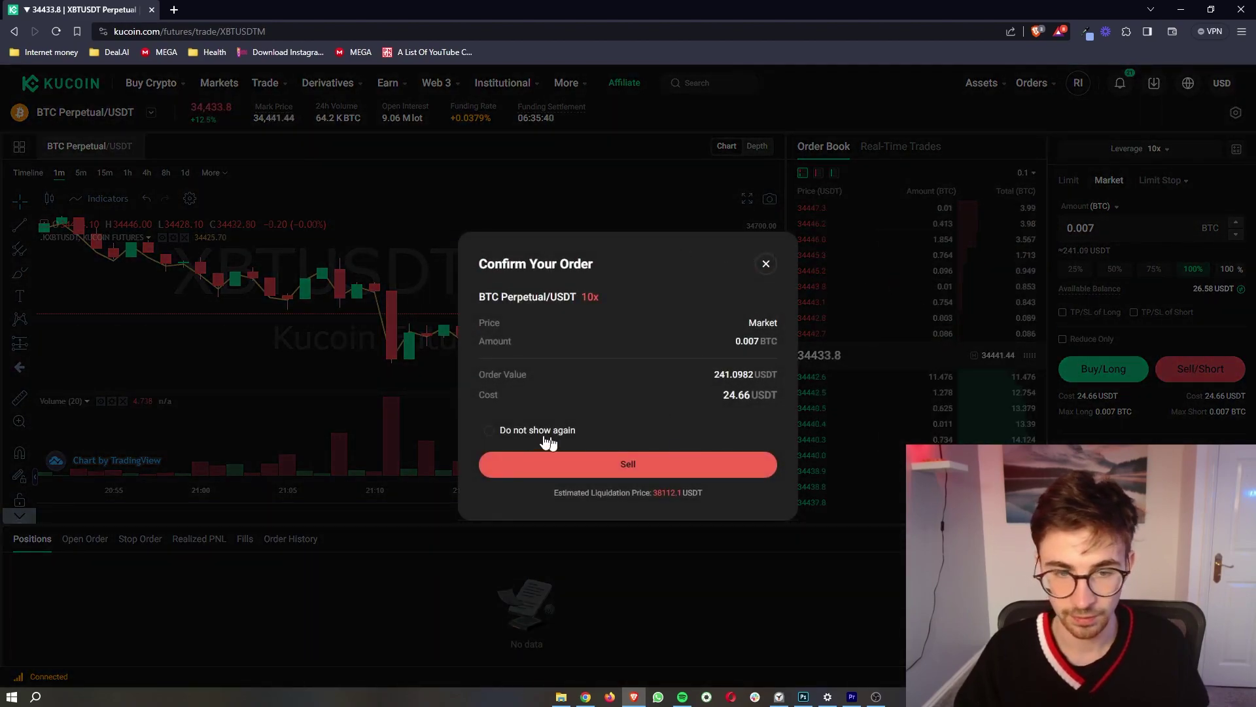
left_click(578, 461)
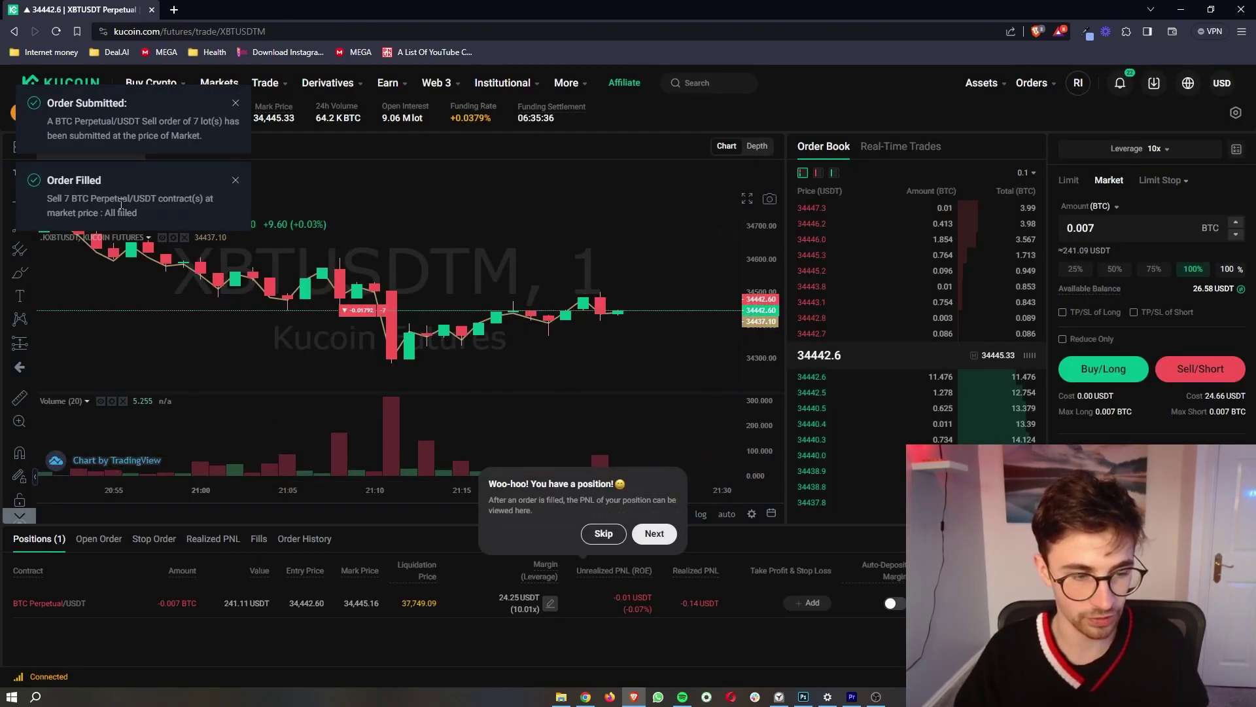
left_click(604, 533)
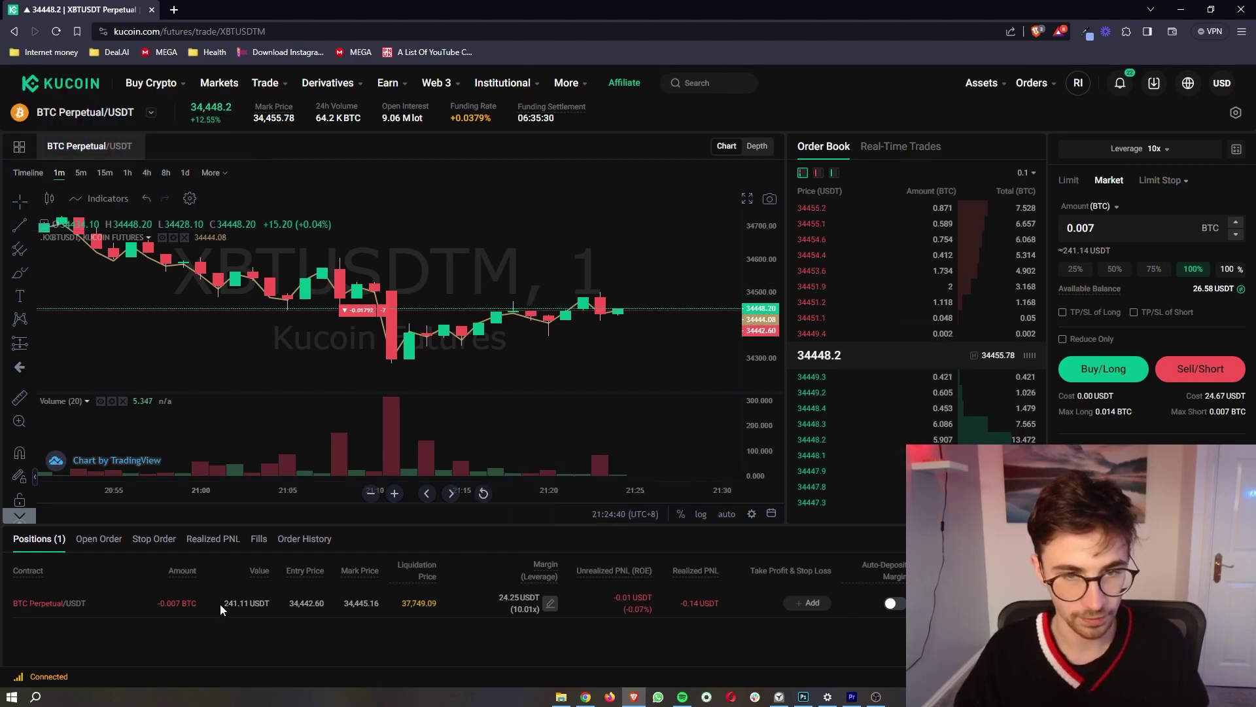
Examine the short position's value, entry price and liquidation price, and compare them with the price range on the chart
left_click_drag(241, 603, 412, 604)
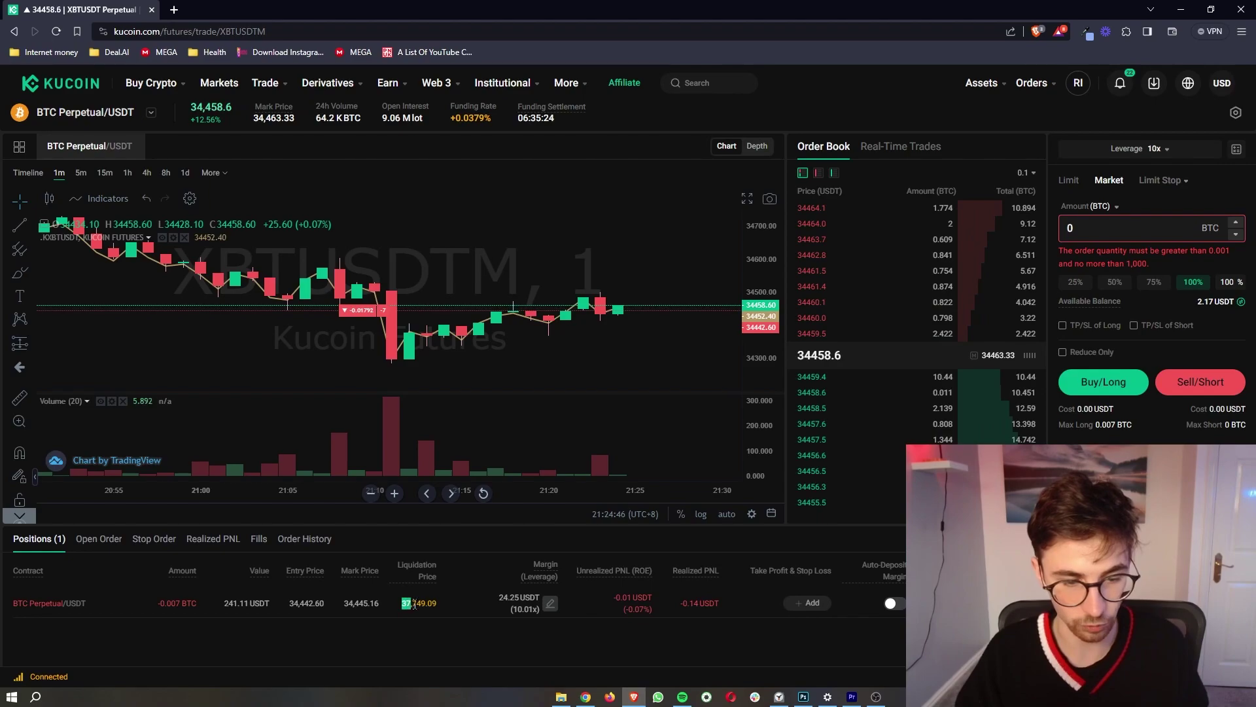
left_click(443, 634)
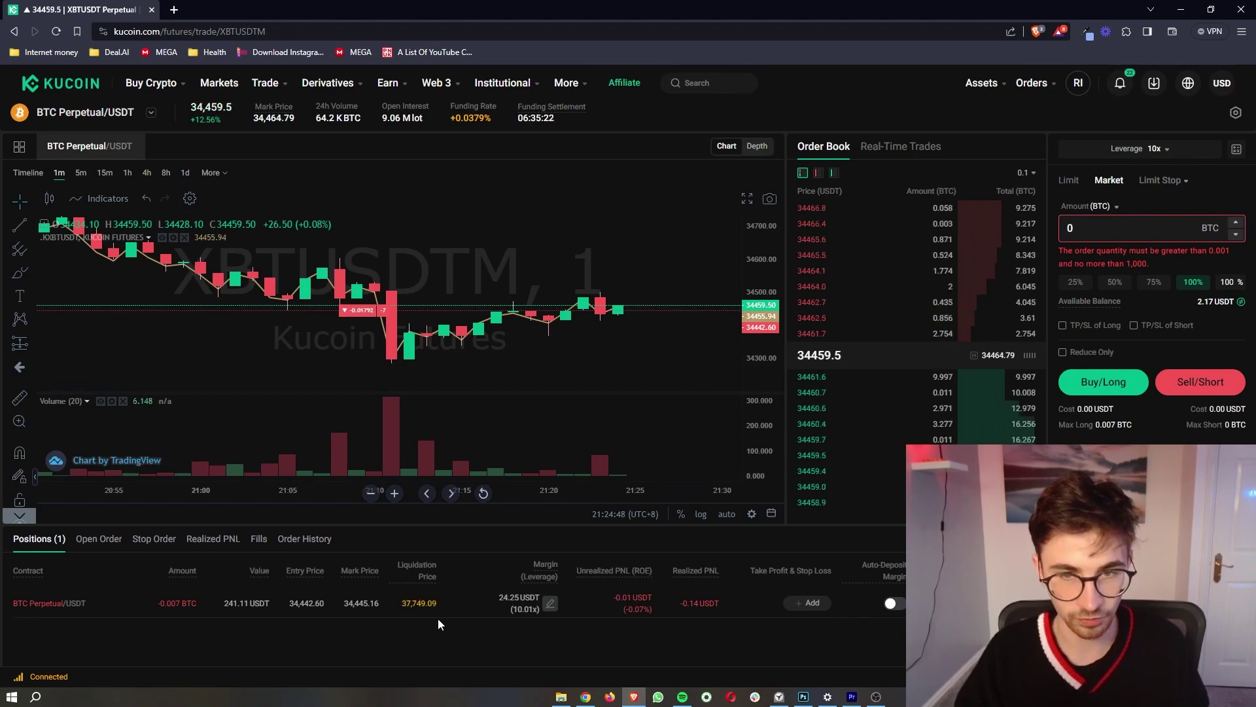
scroll(625, 364, "down", 5)
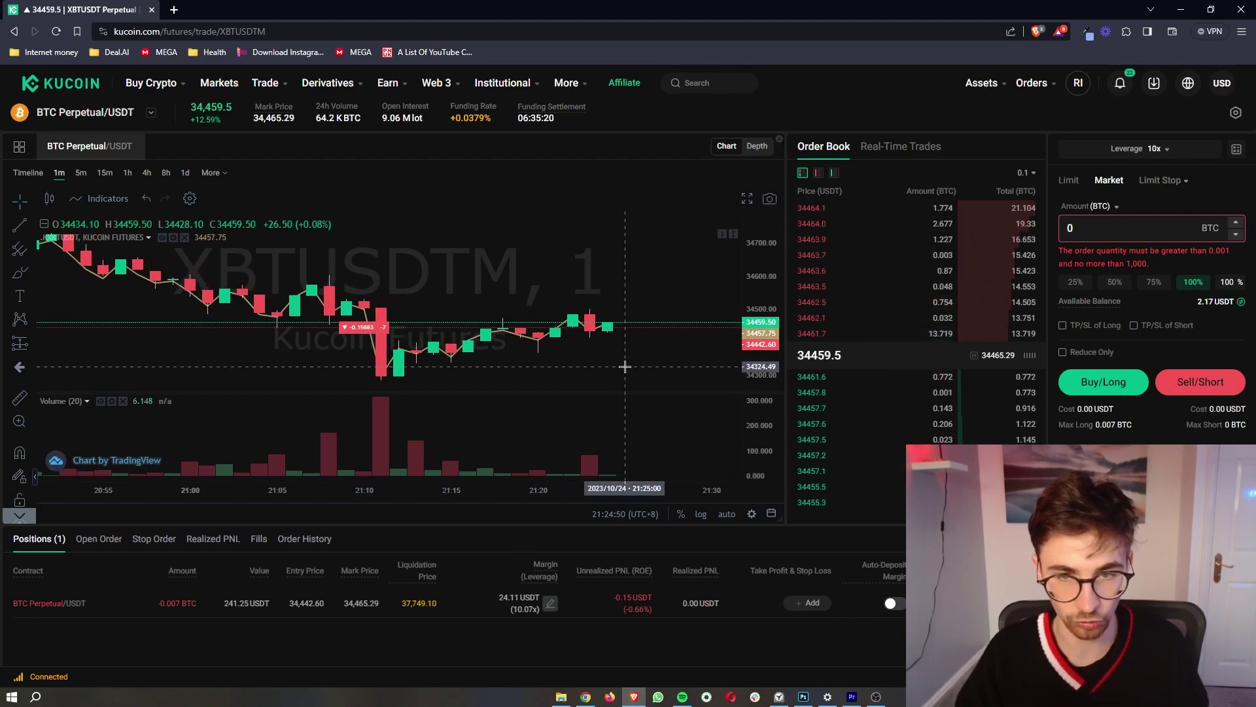
left_click_drag(625, 366, 533, 366)
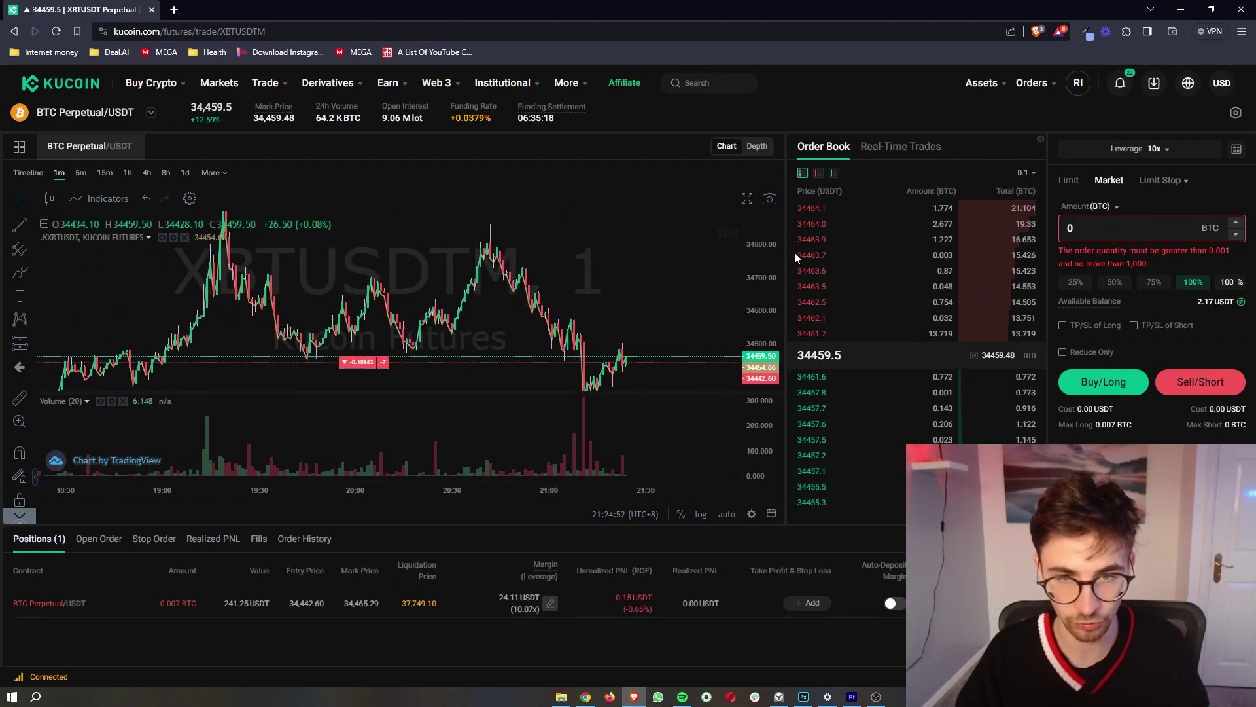
left_click_drag(754, 309, 754, 363)
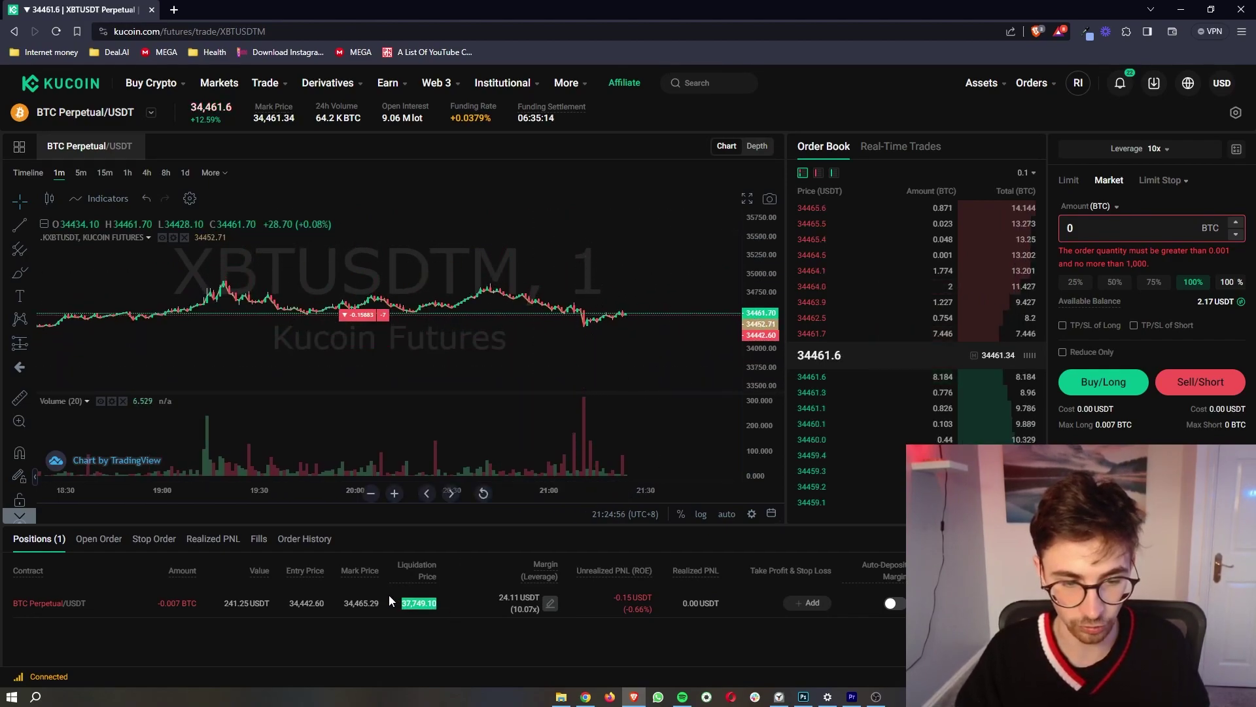
left_click(429, 625)
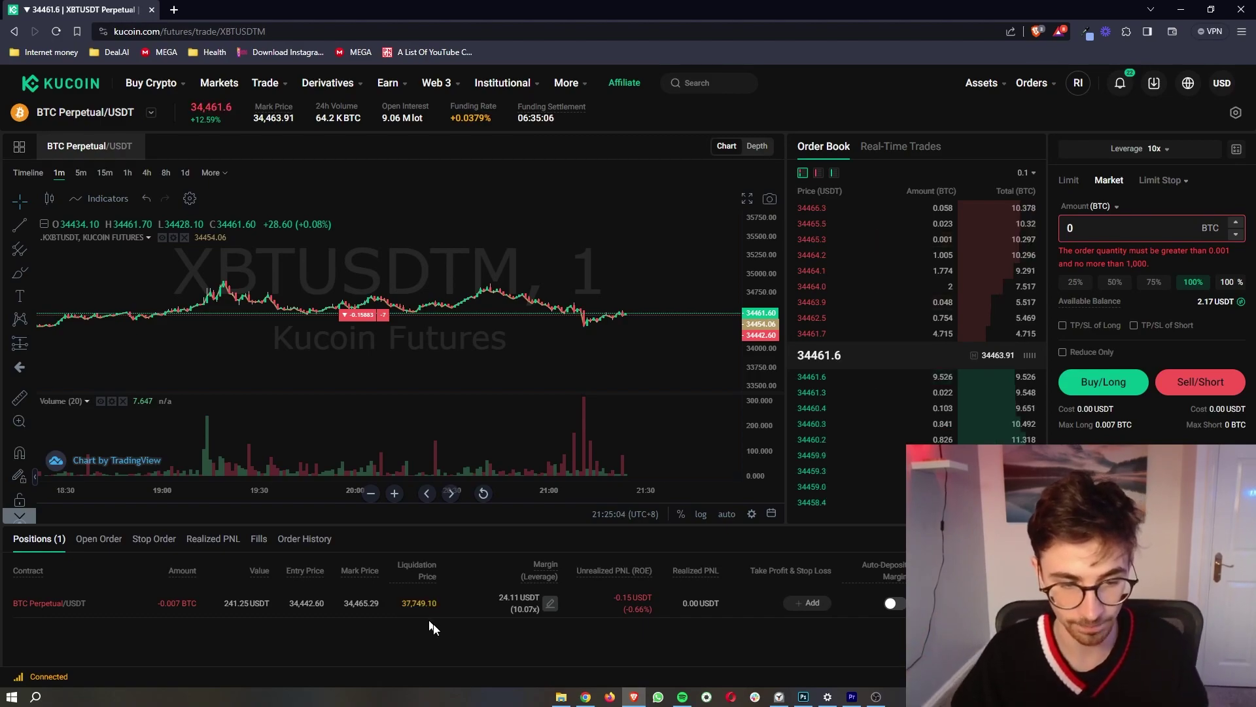
Set the brush colour to white and sketch a freehand path rising from the current price to about 37,500 and falling to about 32,000
left_click_drag(611, 322, 516, 354)
left_click(20, 272)
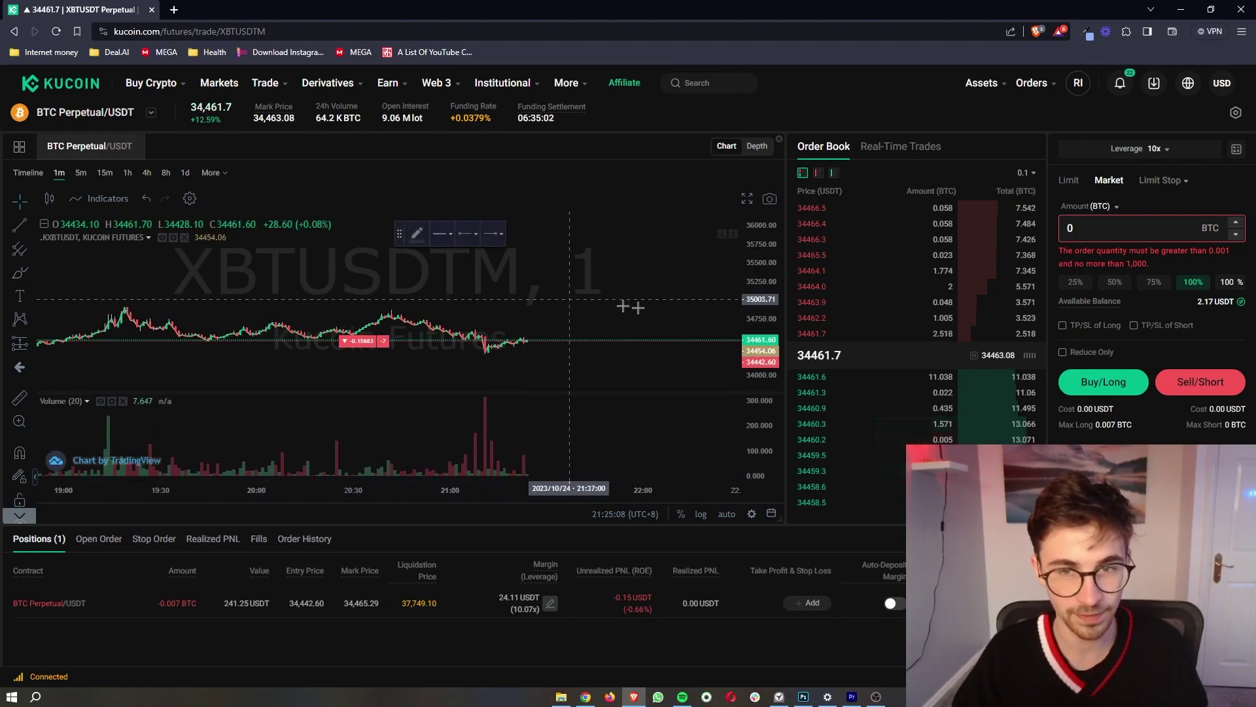
left_click_drag(744, 278, 760, 301)
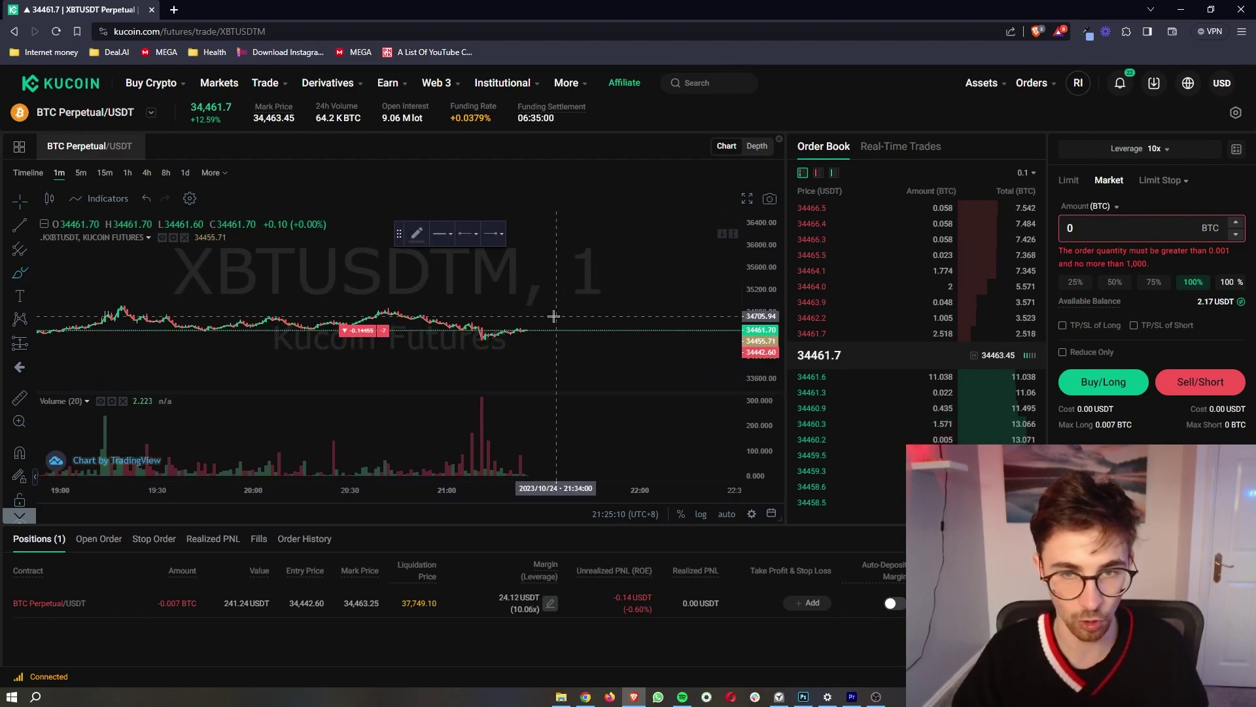
left_click_drag(756, 242, 760, 297)
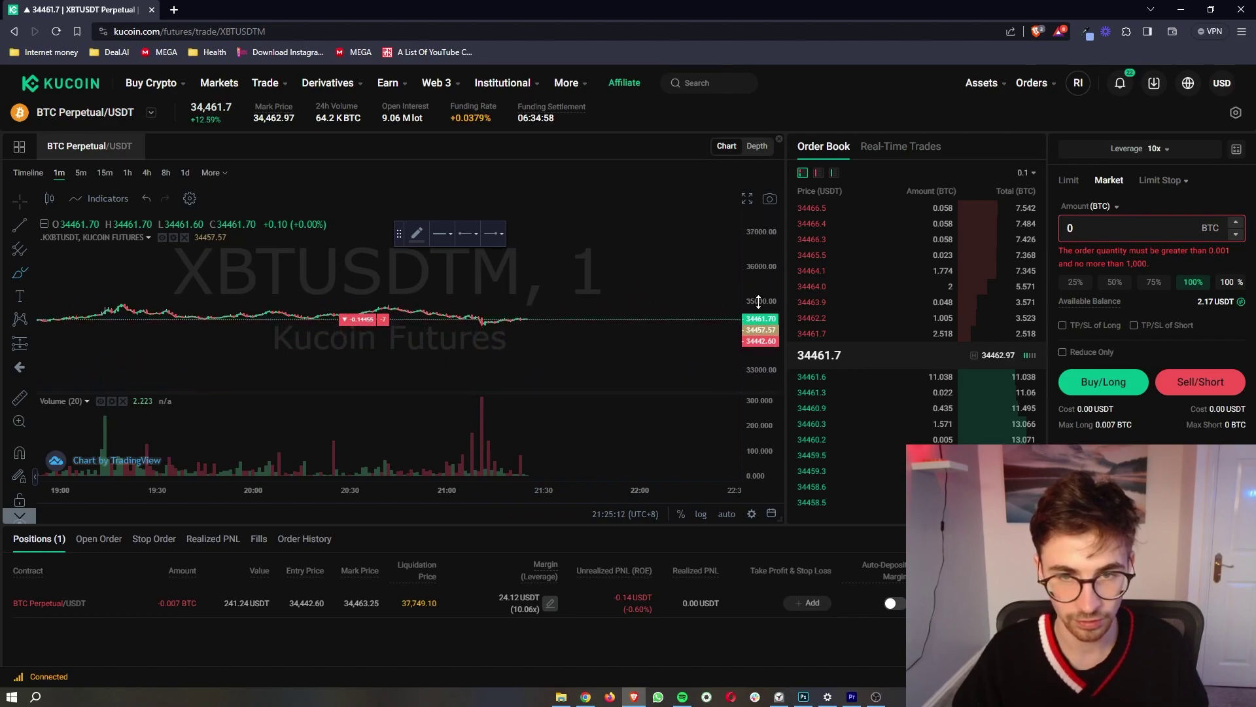
left_click(417, 233)
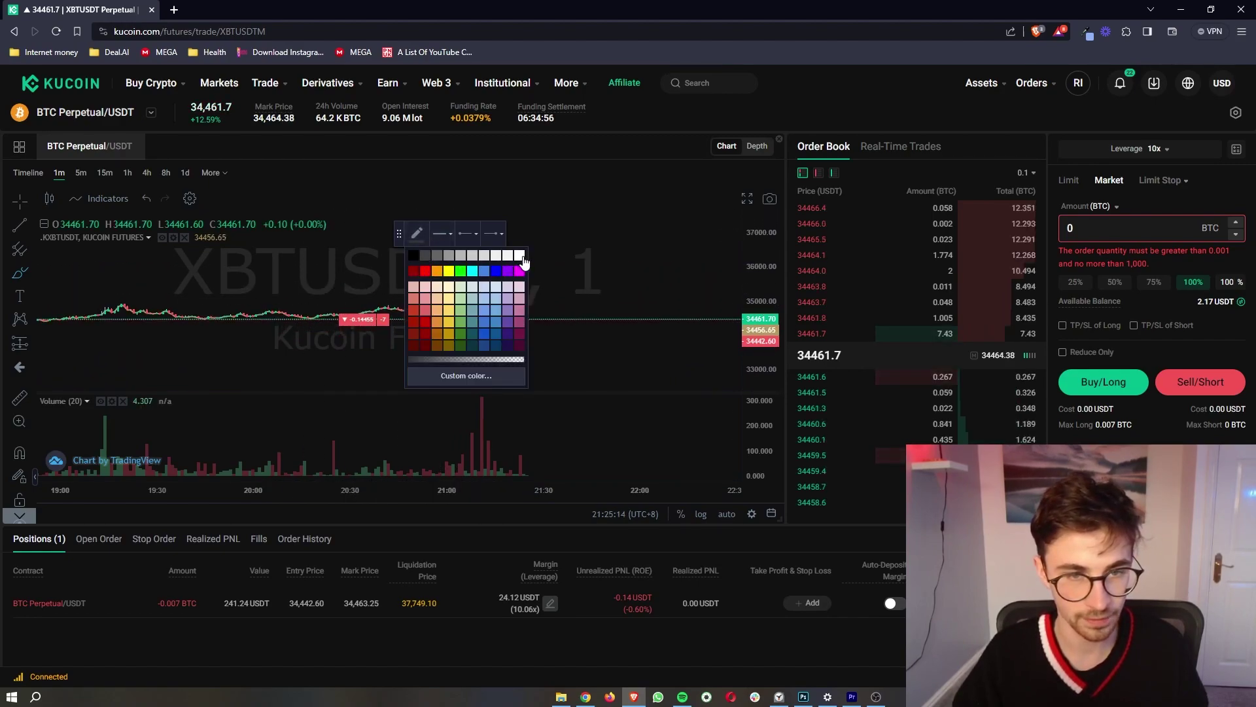
left_click(472, 256)
left_click(519, 318)
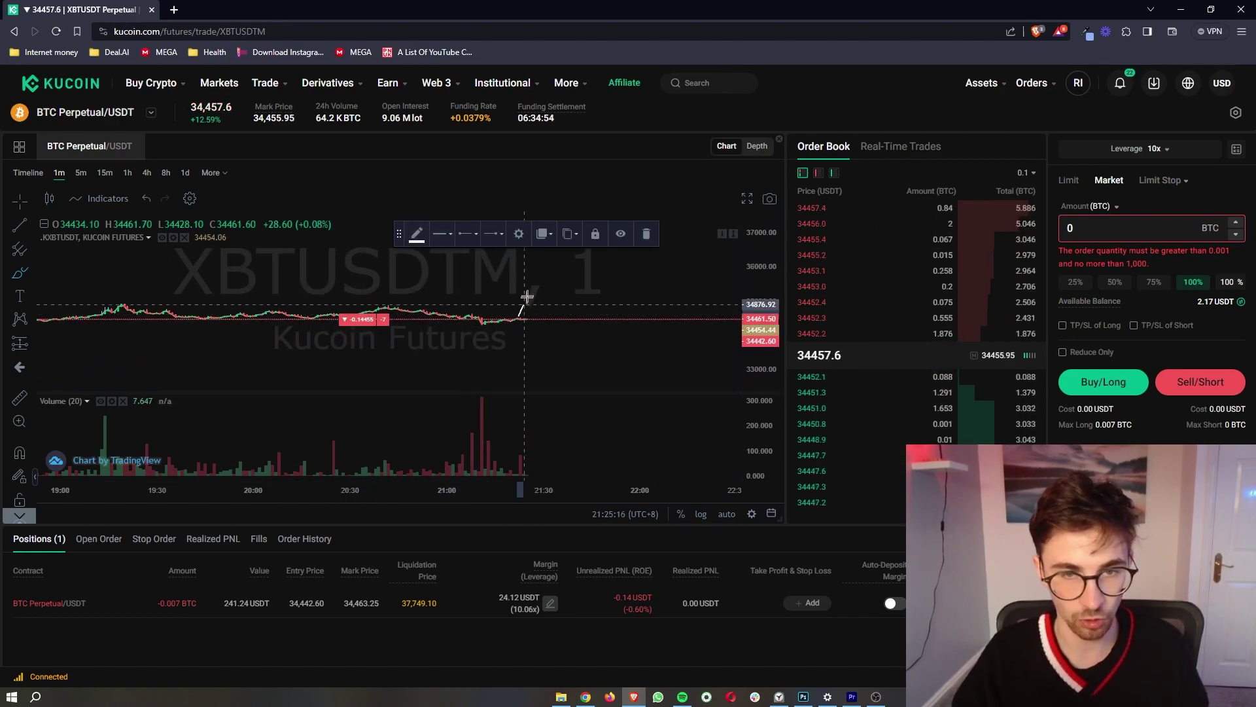
left_click(570, 213)
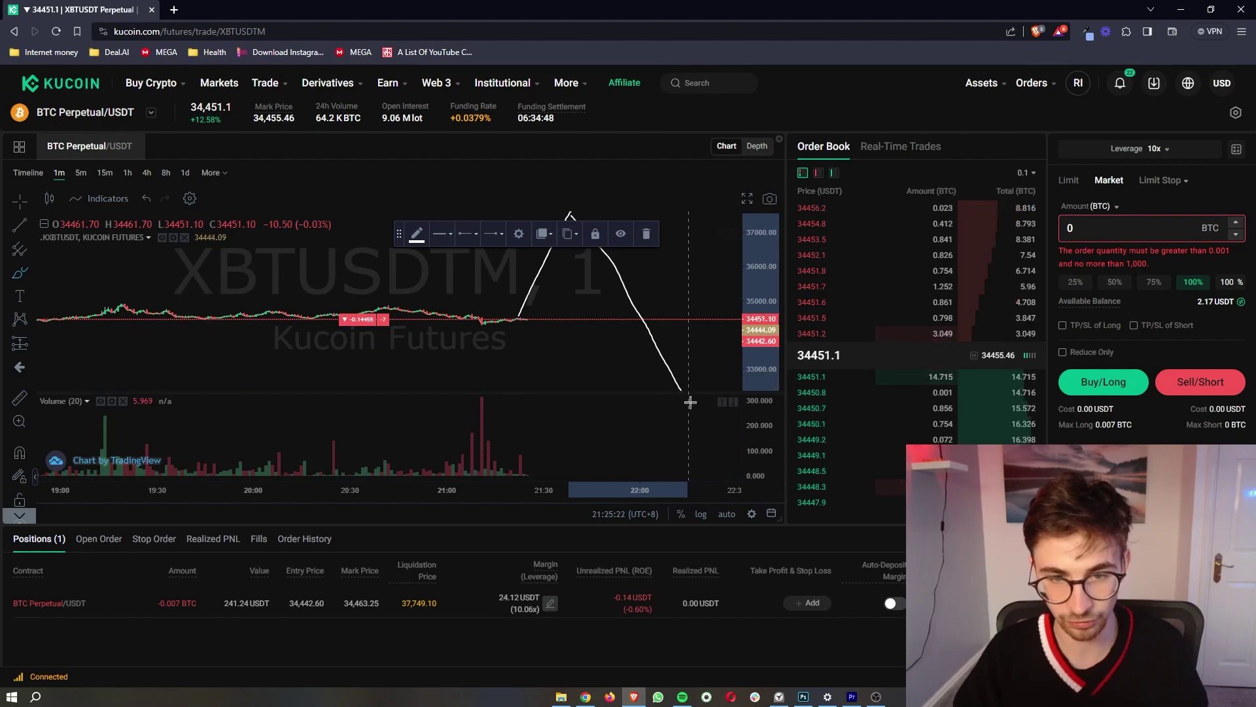
Circle the sketched path's crossing near the entry price and its peak at about 37,500
scroll(758, 319, "down", 3)
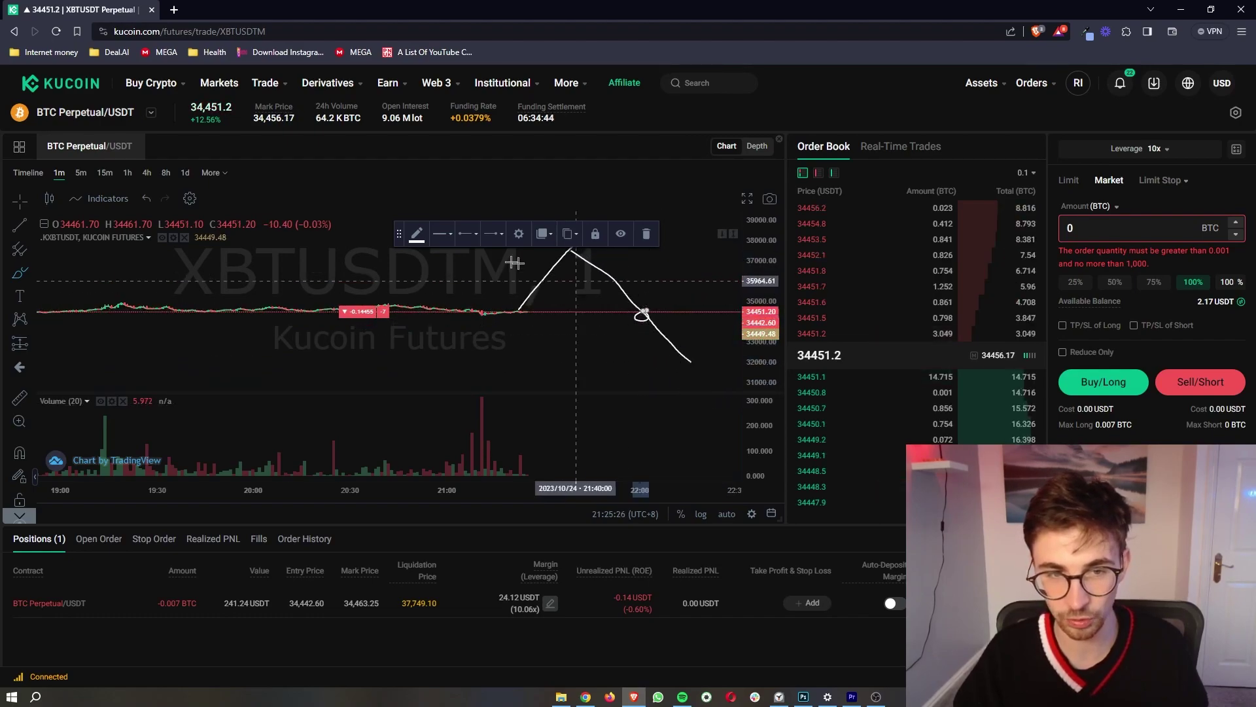
left_click_drag(394, 236, 218, 284)
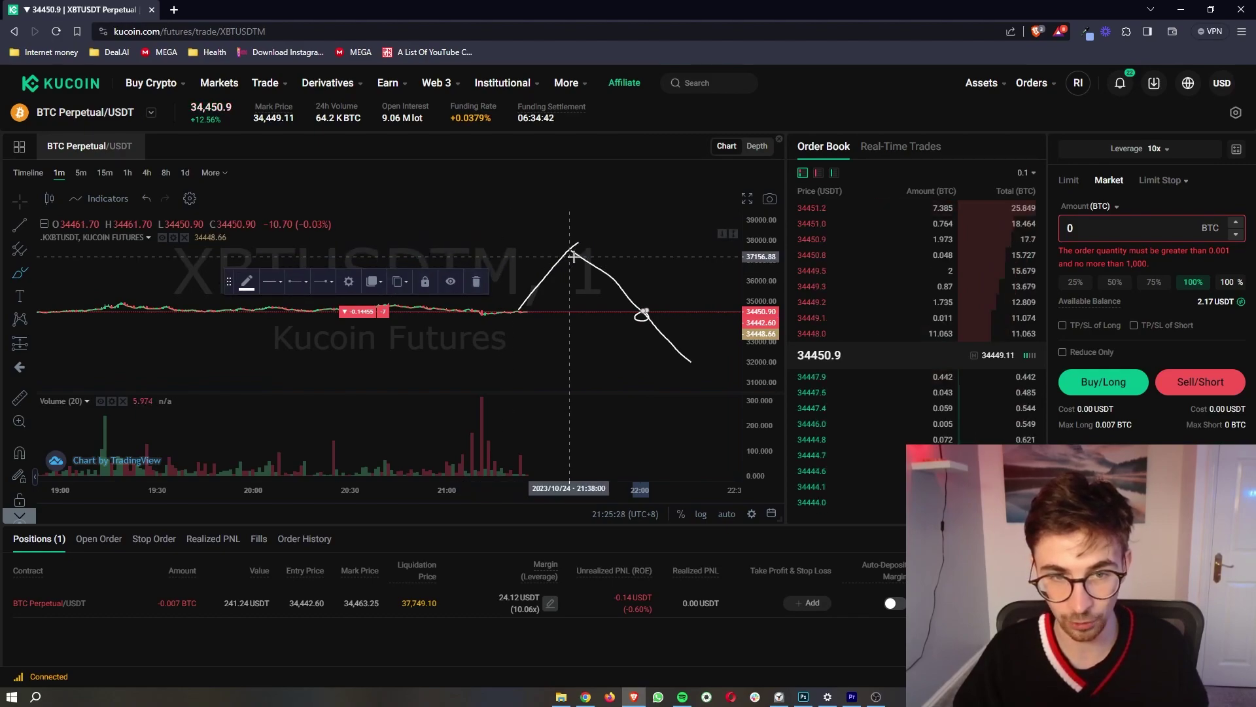
left_click_drag(579, 250, 573, 254)
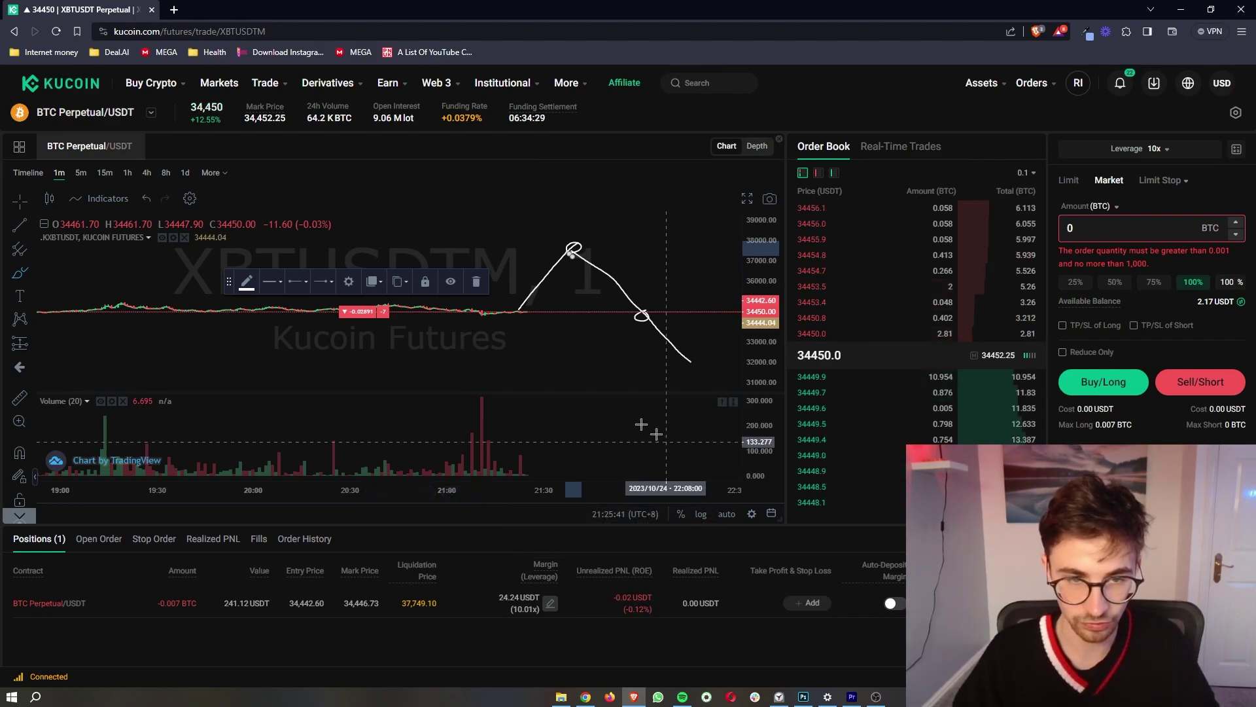
Examine the short position's unrealized PNL and ROE with their explanation, alongside the latest one-minute candles on the chart
mouse_move(754, 351)
left_mouse_down()
mouse_move(655, 274)
mouse_move(301, 182)
left_mouse_up()
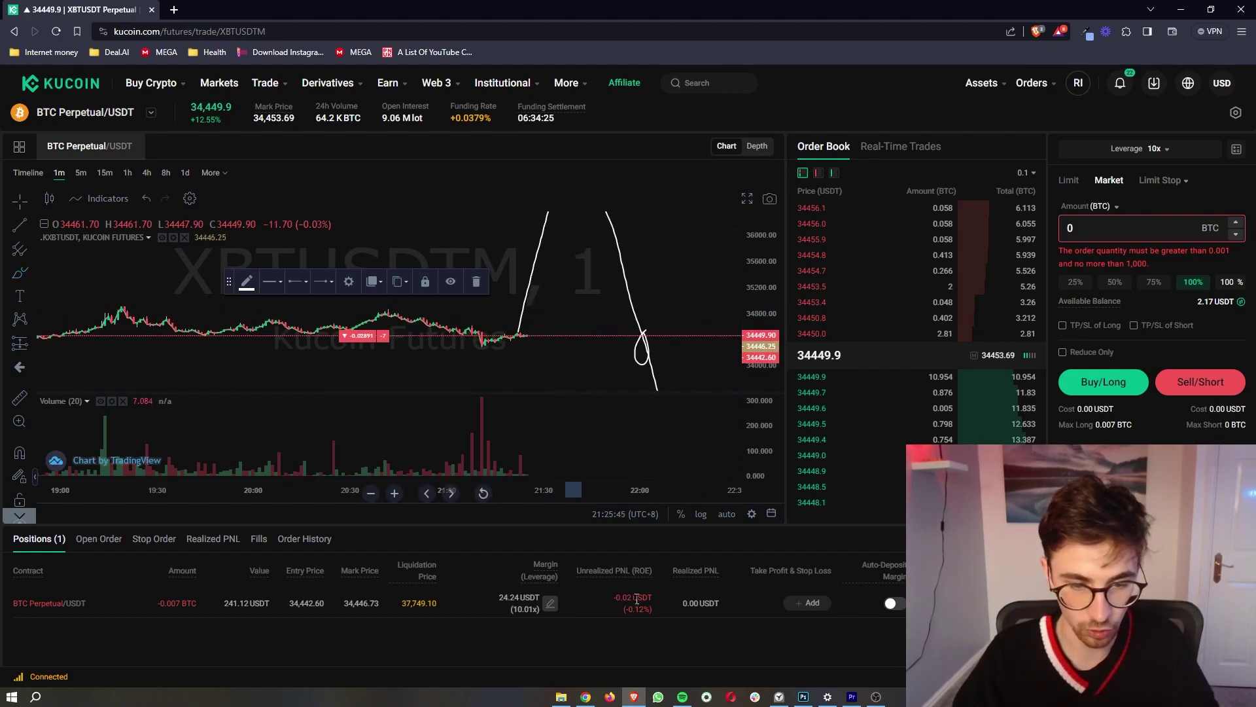
left_click(581, 358)
scroll(648, 336, "up", 5)
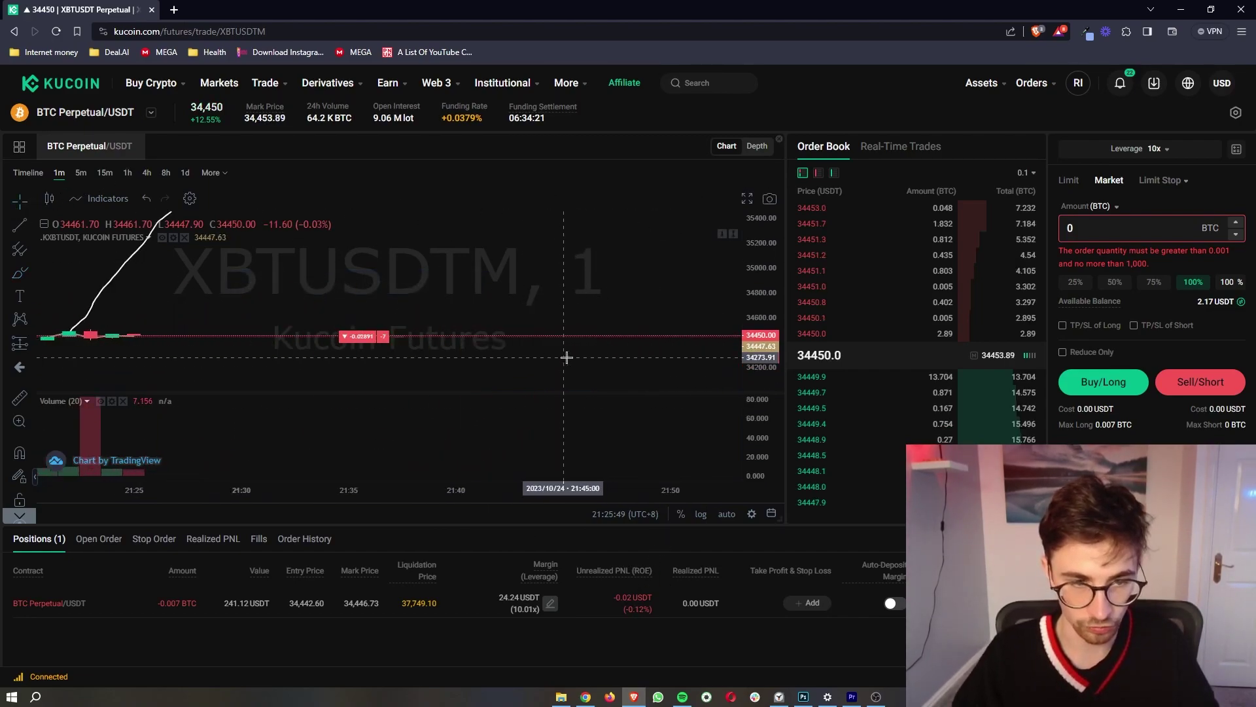
left_click_drag(534, 305, 724, 345)
double_click(757, 352)
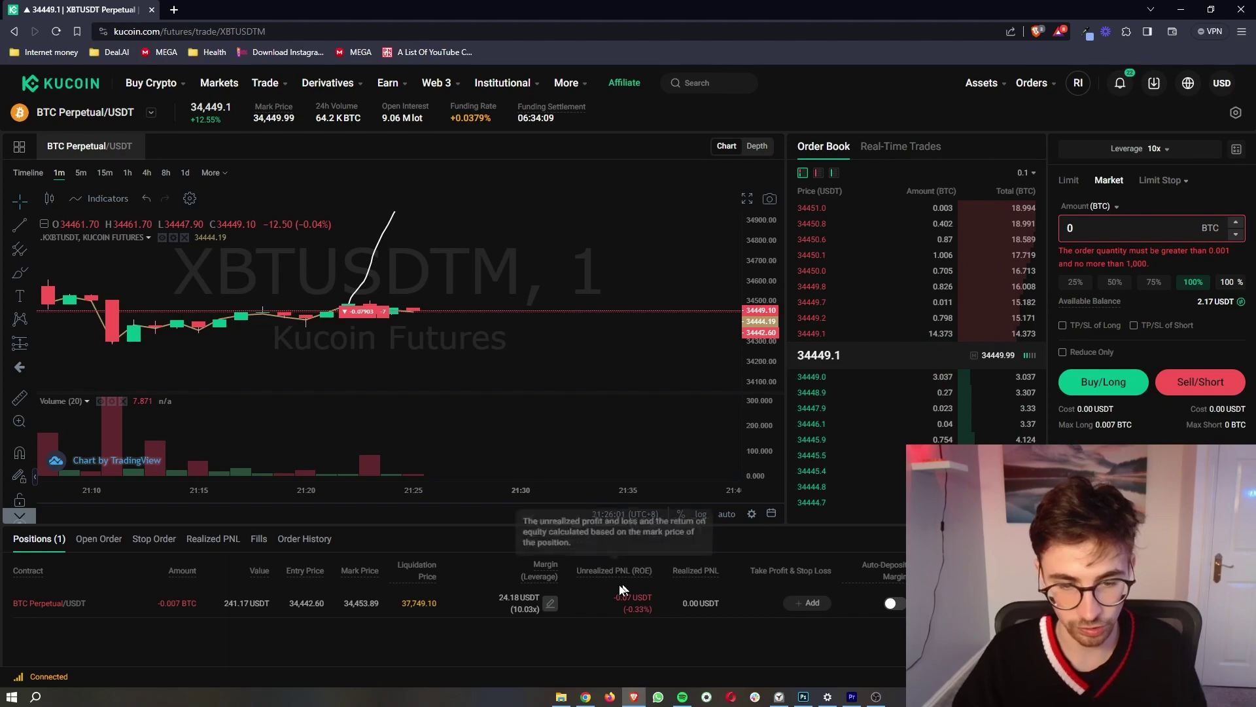
left_click_drag(606, 591, 658, 611)
left_click(658, 612)
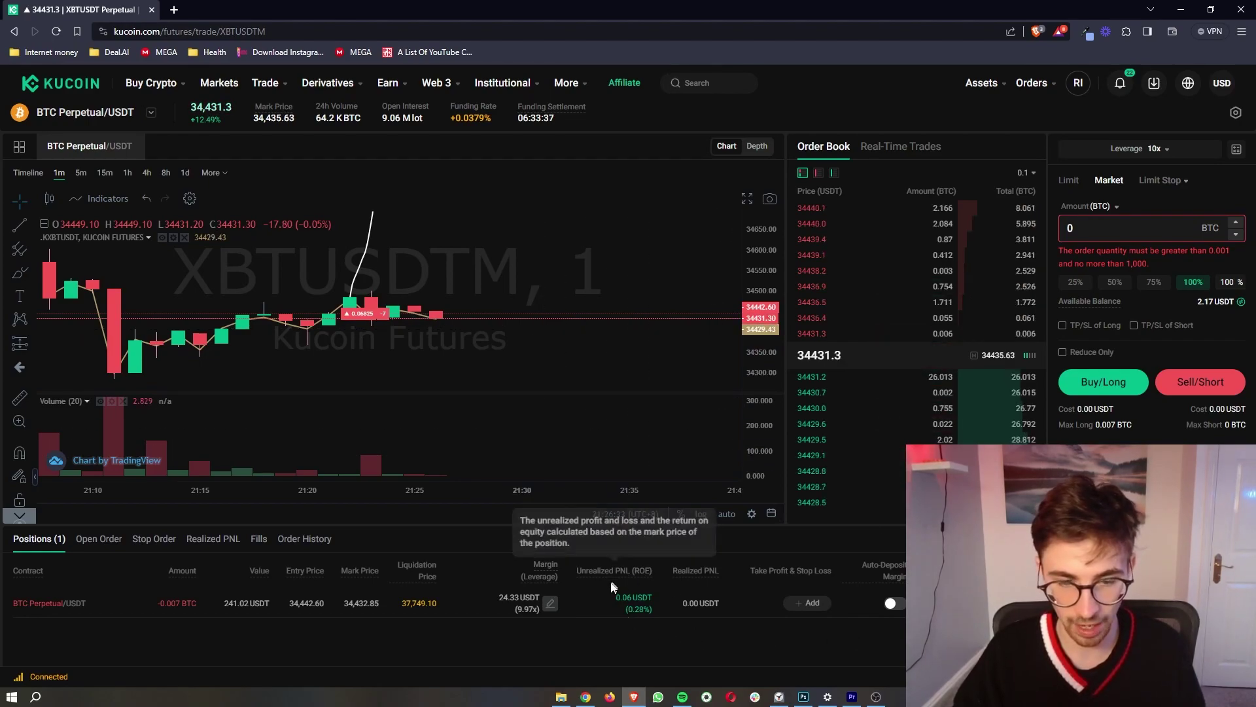
mouse_move(597, 576)
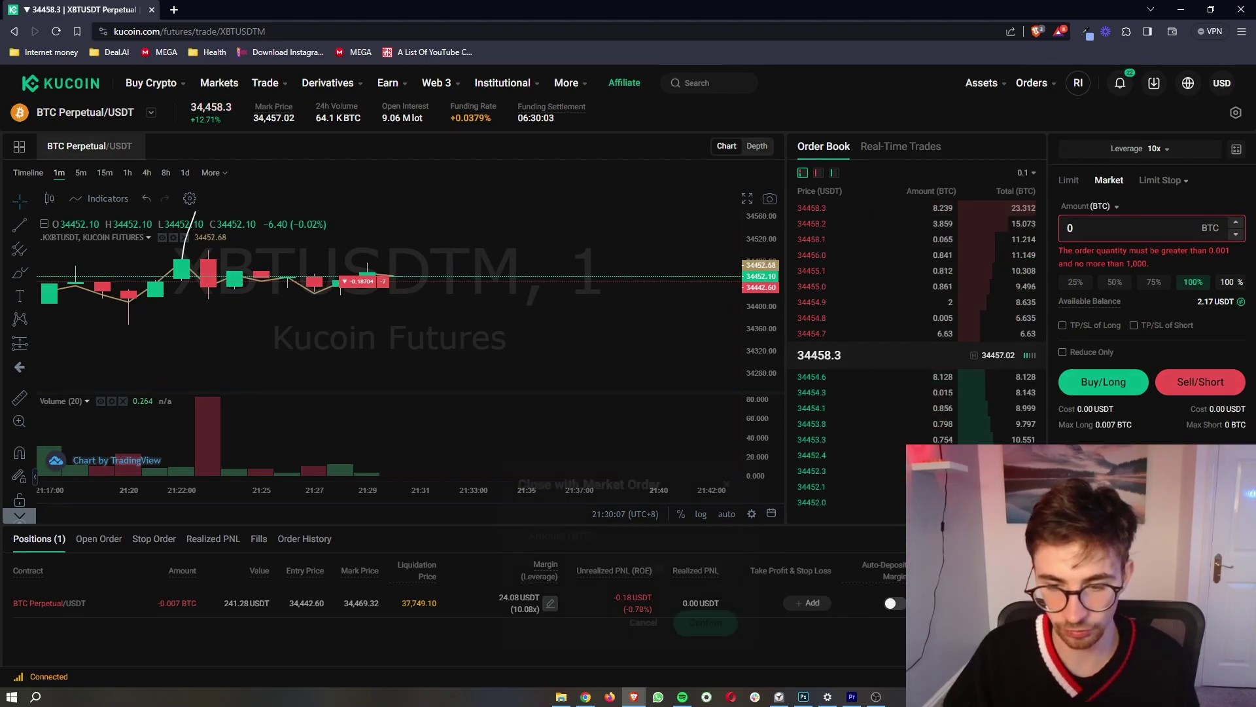
Close 100% of the 0.007 BTC short position with a market order and check its realized PNL
left_click(1021, 603)
left_click(694, 397)
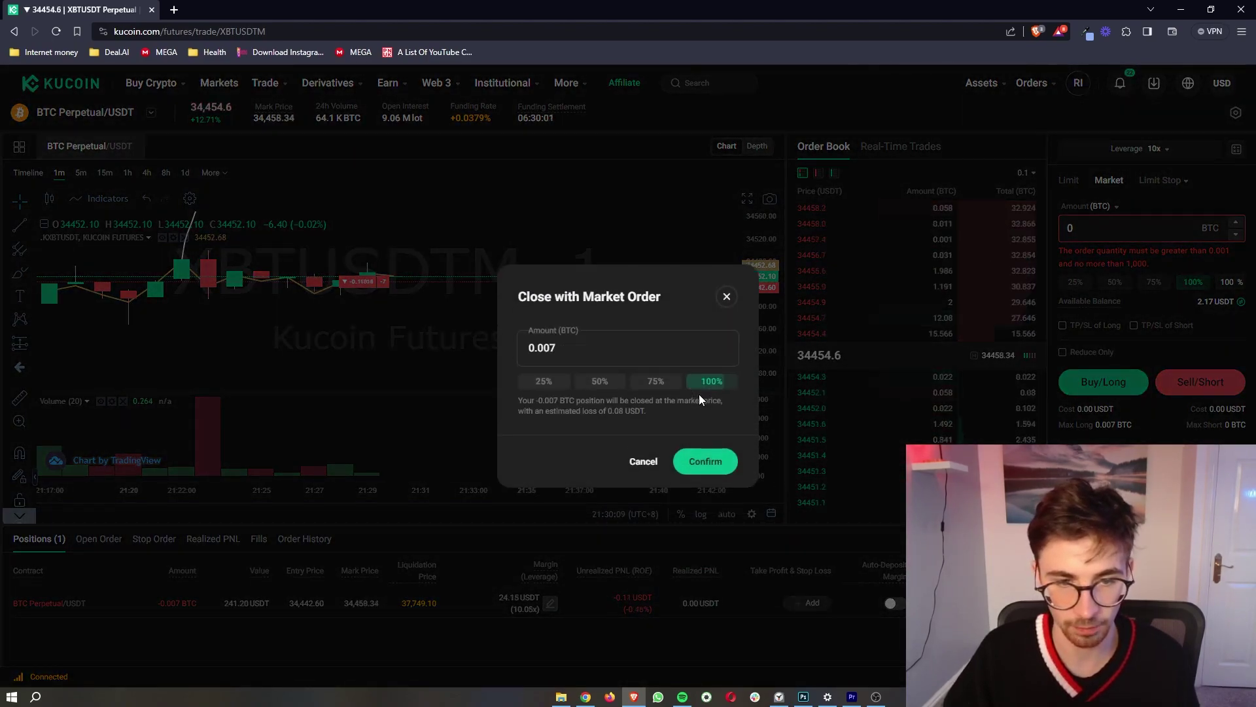
left_click(706, 462)
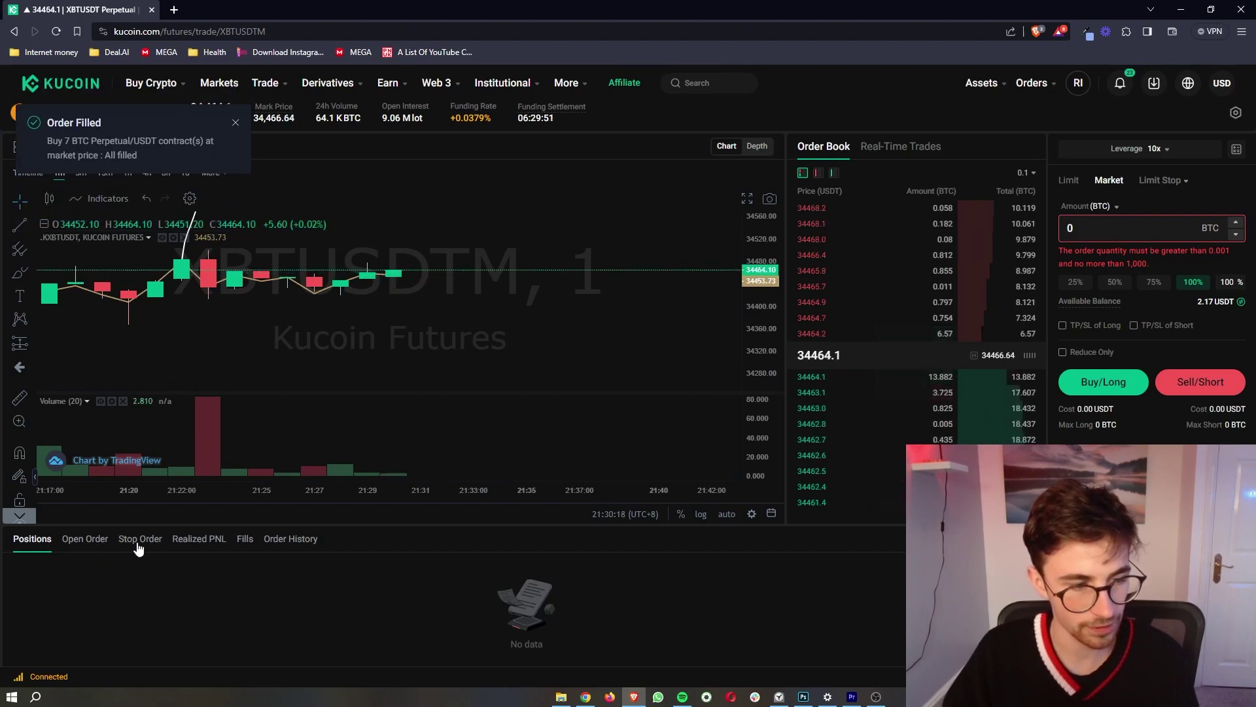
left_click(210, 547)
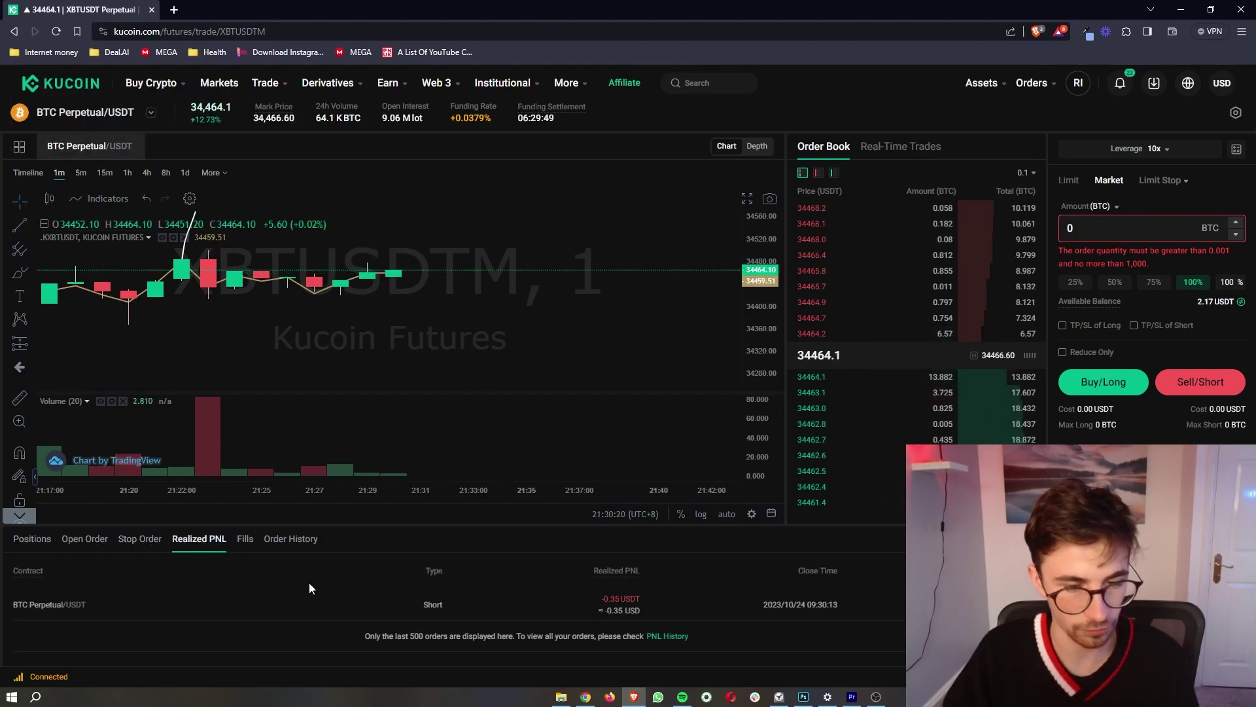
scroll(599, 571, "down", 1)
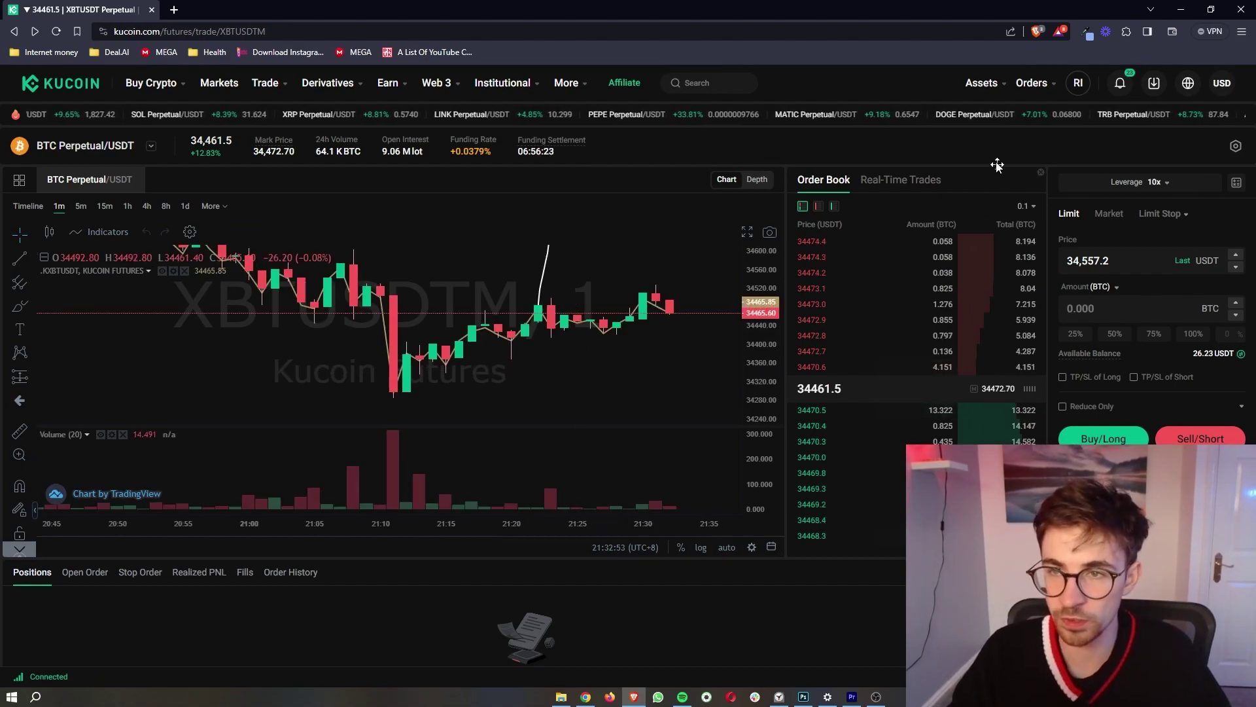
Open the asset overview and view the Futures account's balance and asset details
mouse_move(991, 89)
left_click(980, 137)
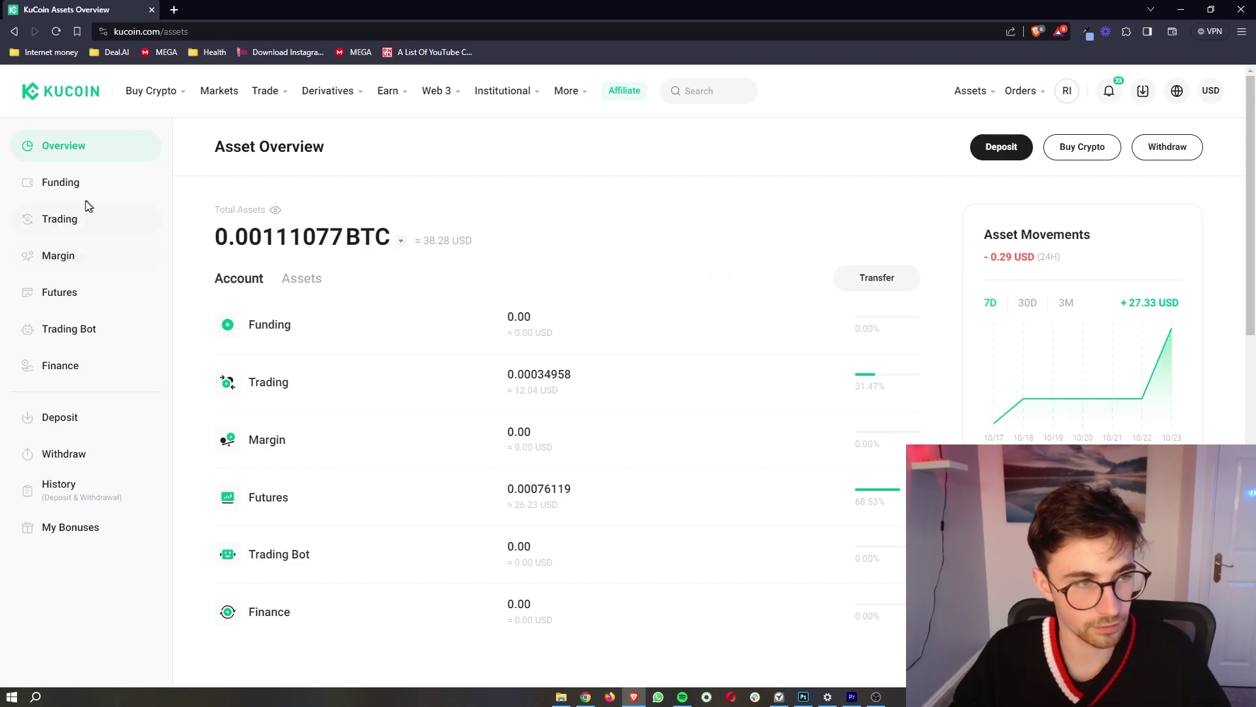
left_click(63, 300)
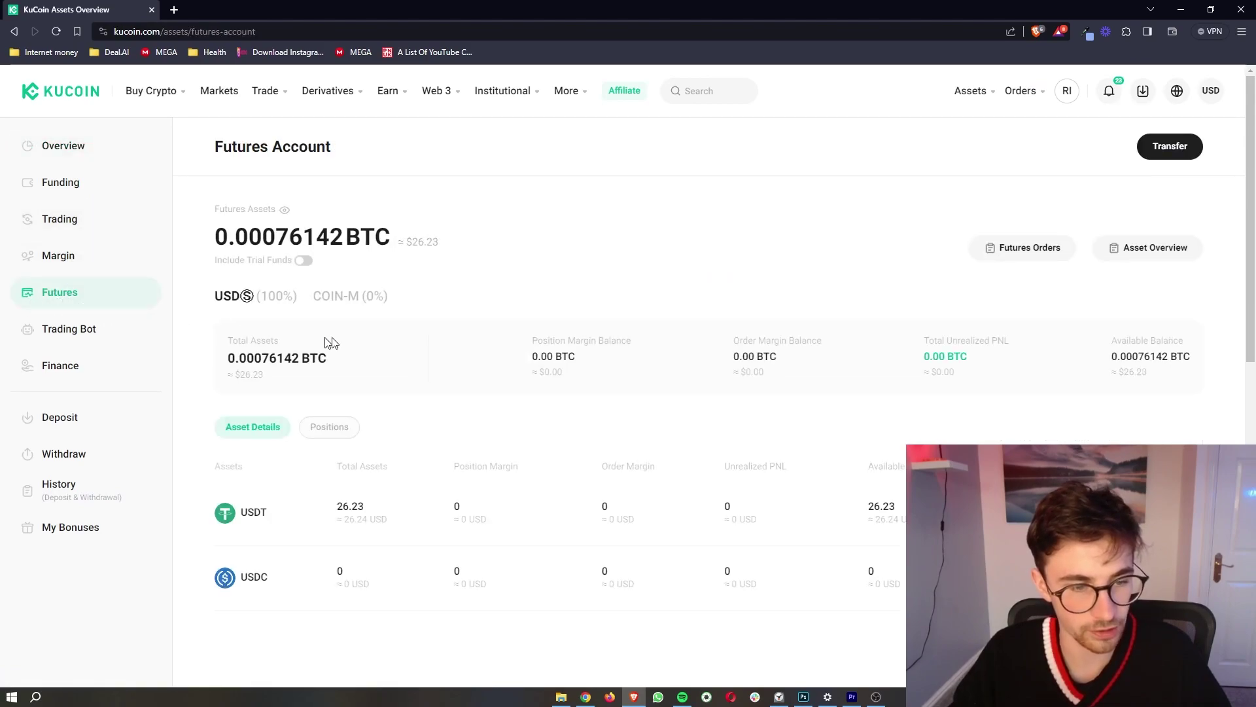
scroll(347, 342, "down", 1)
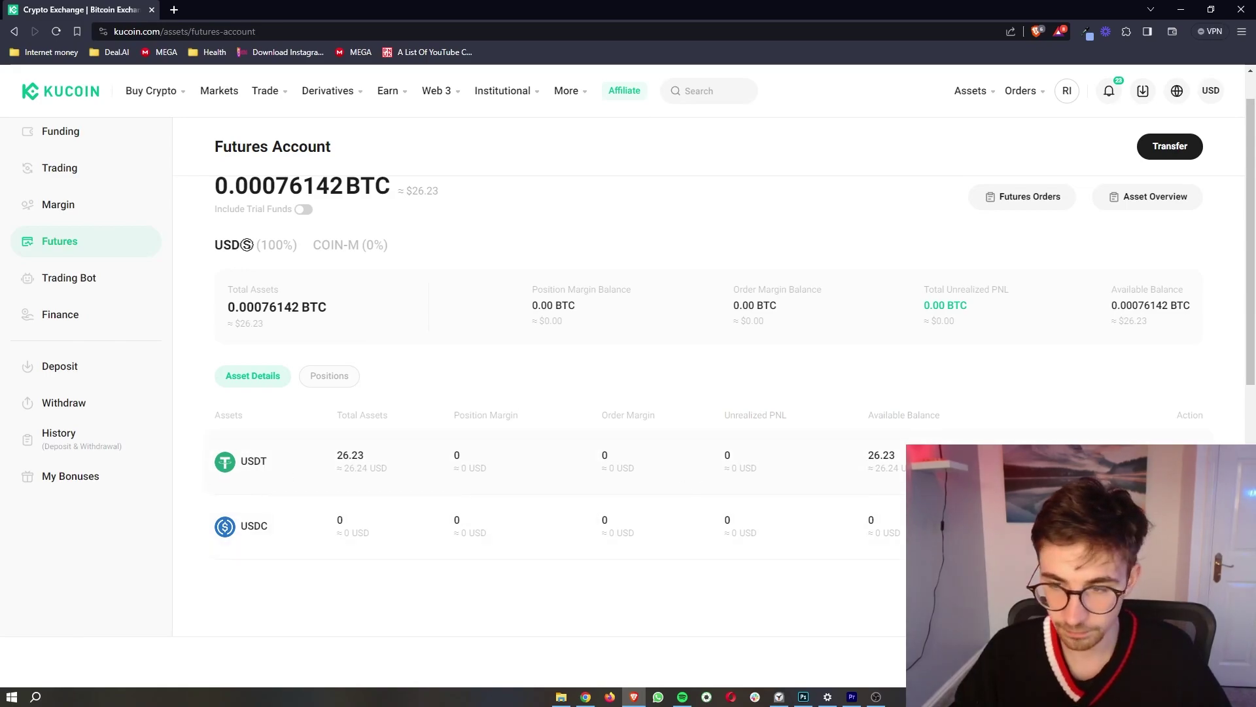
Transfer the maximum 26.23617904 USDT from the Futures Account to the Funding Account, and open the Funding account page
left_click(1170, 146)
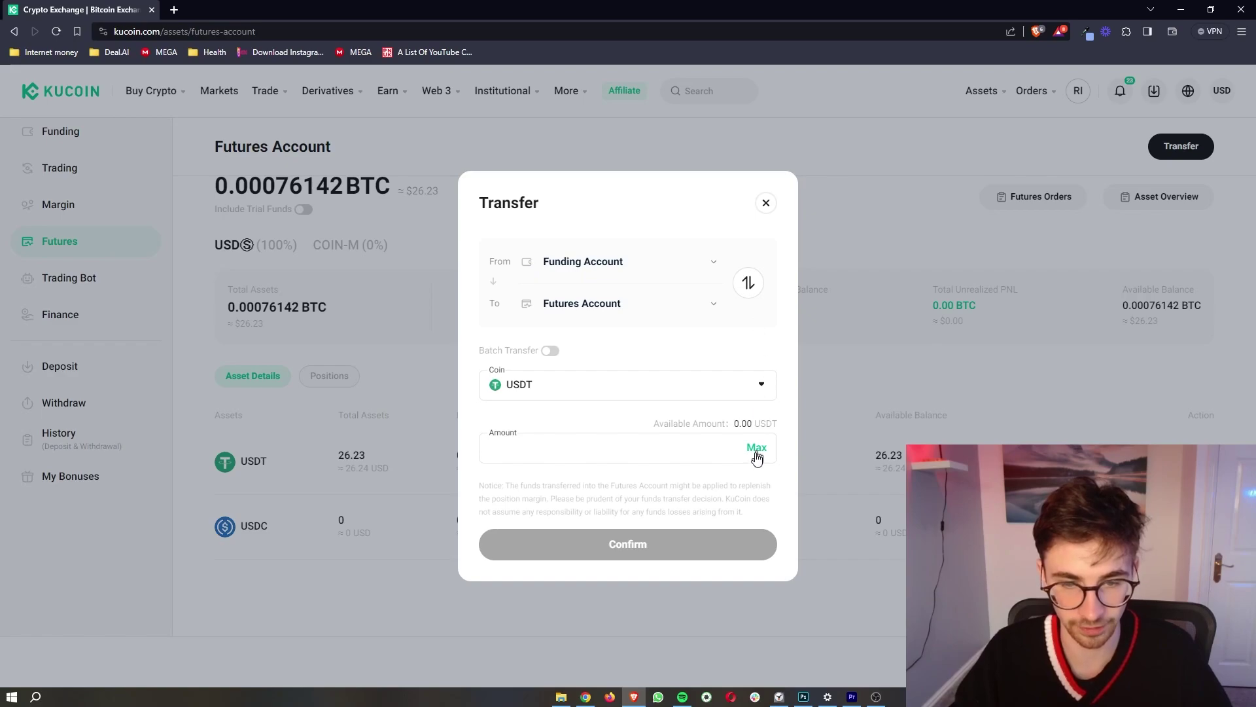
left_click(750, 284)
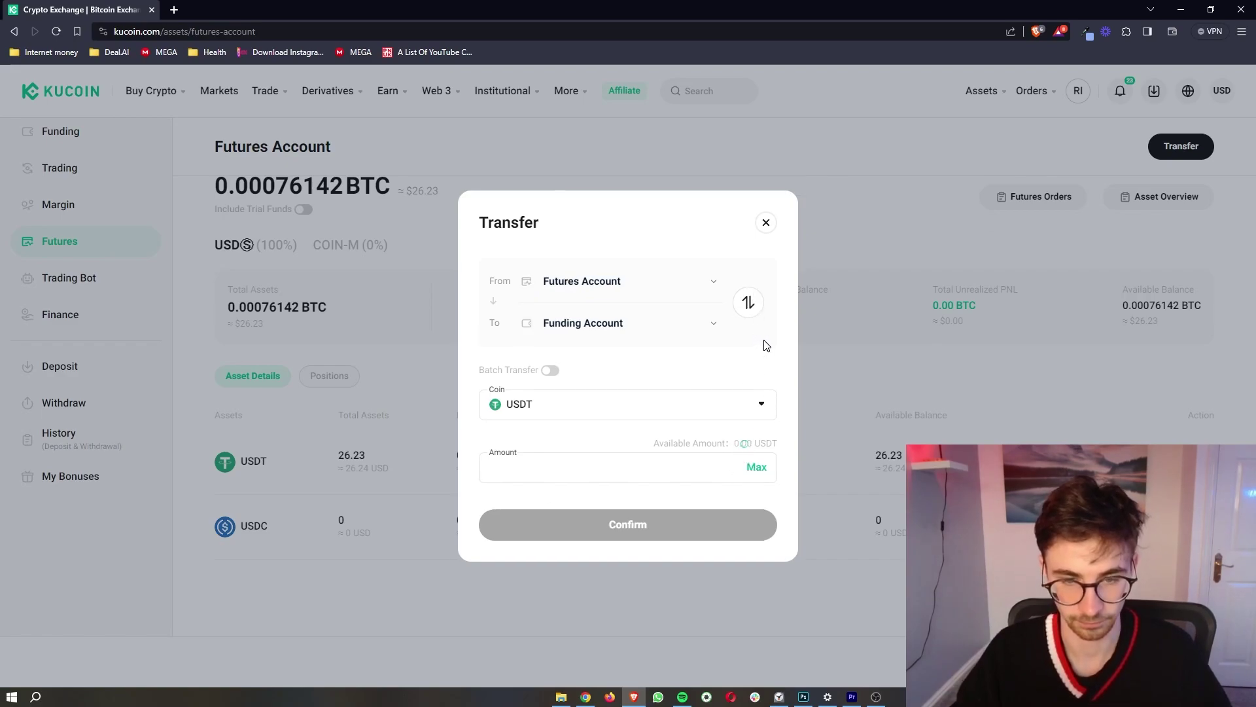
left_click(751, 469)
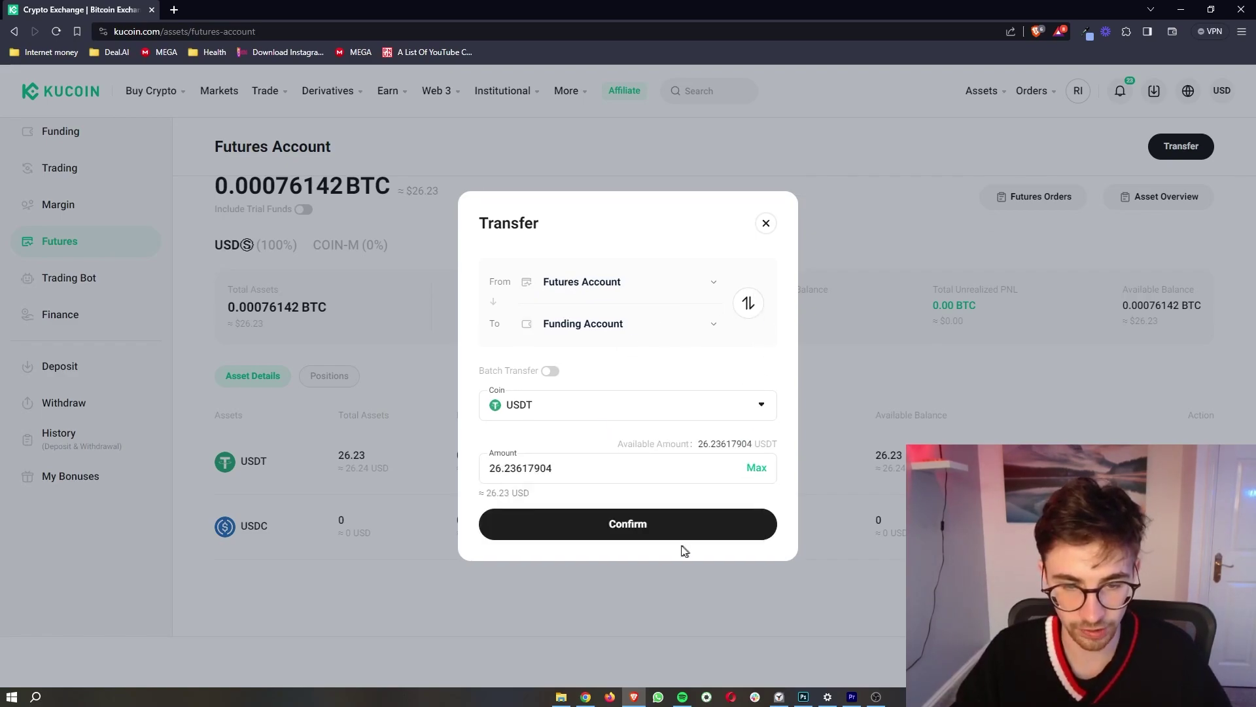
left_click(665, 526)
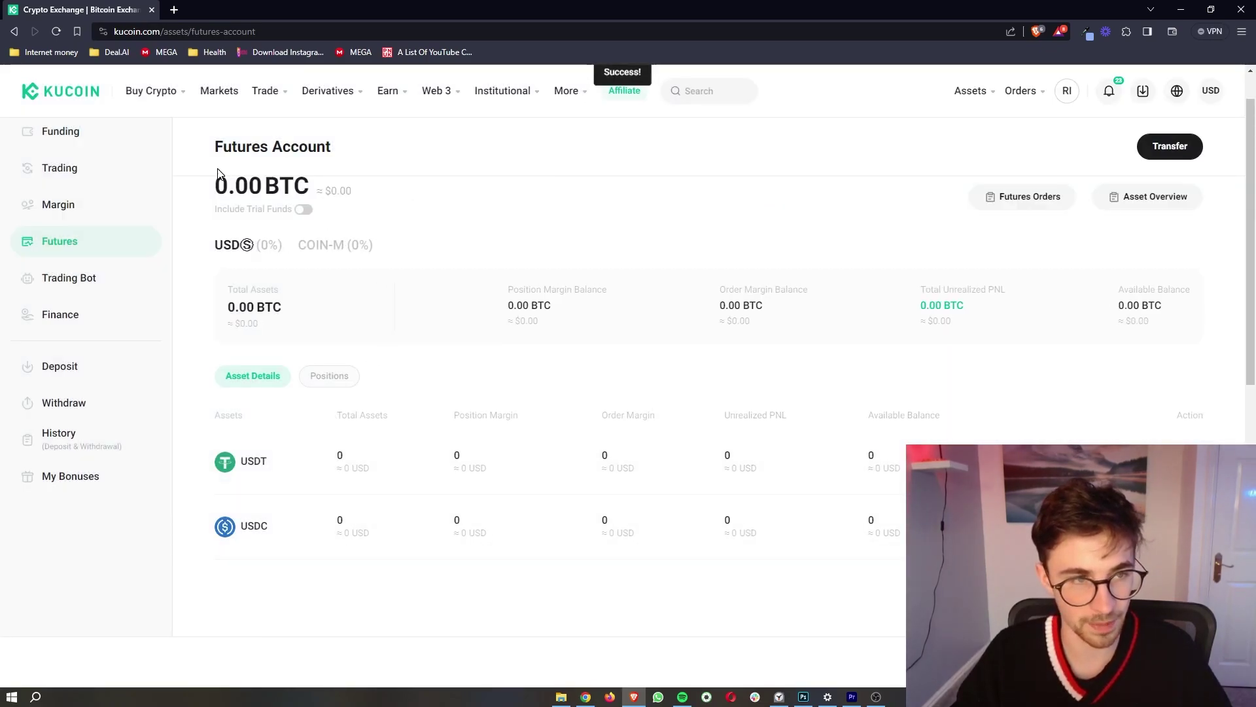
left_click_drag(215, 150, 279, 152)
left_click(71, 134)
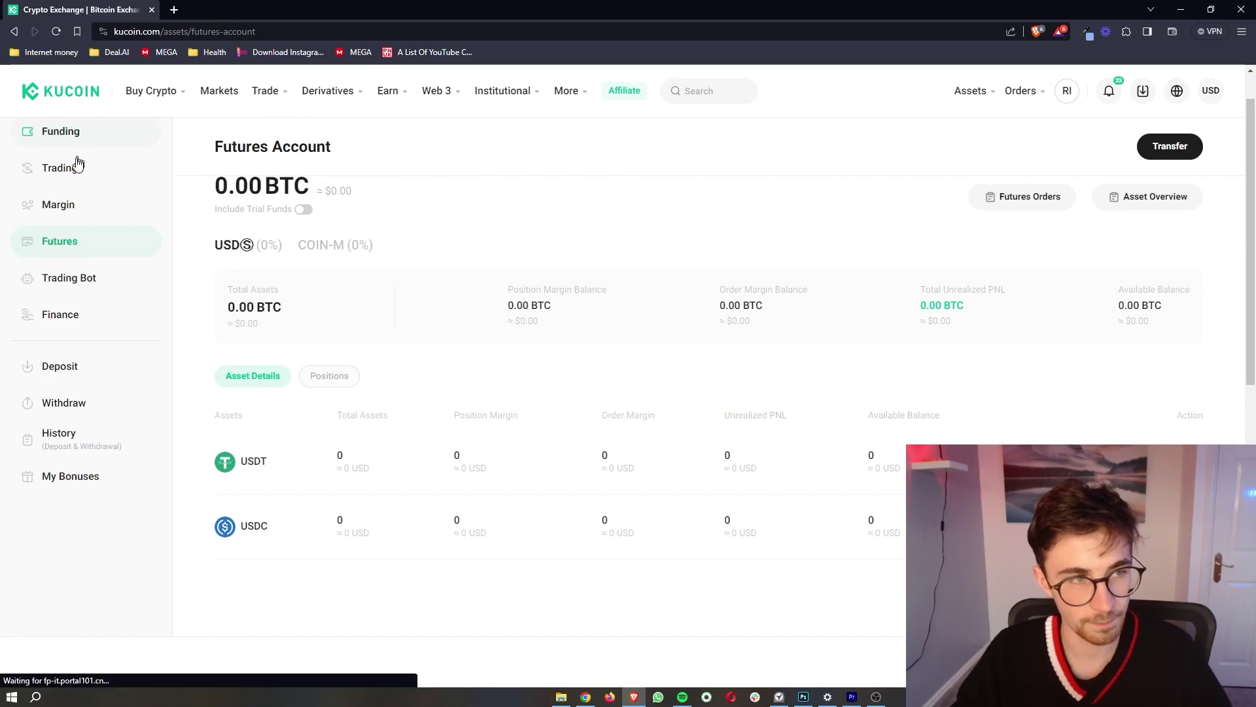